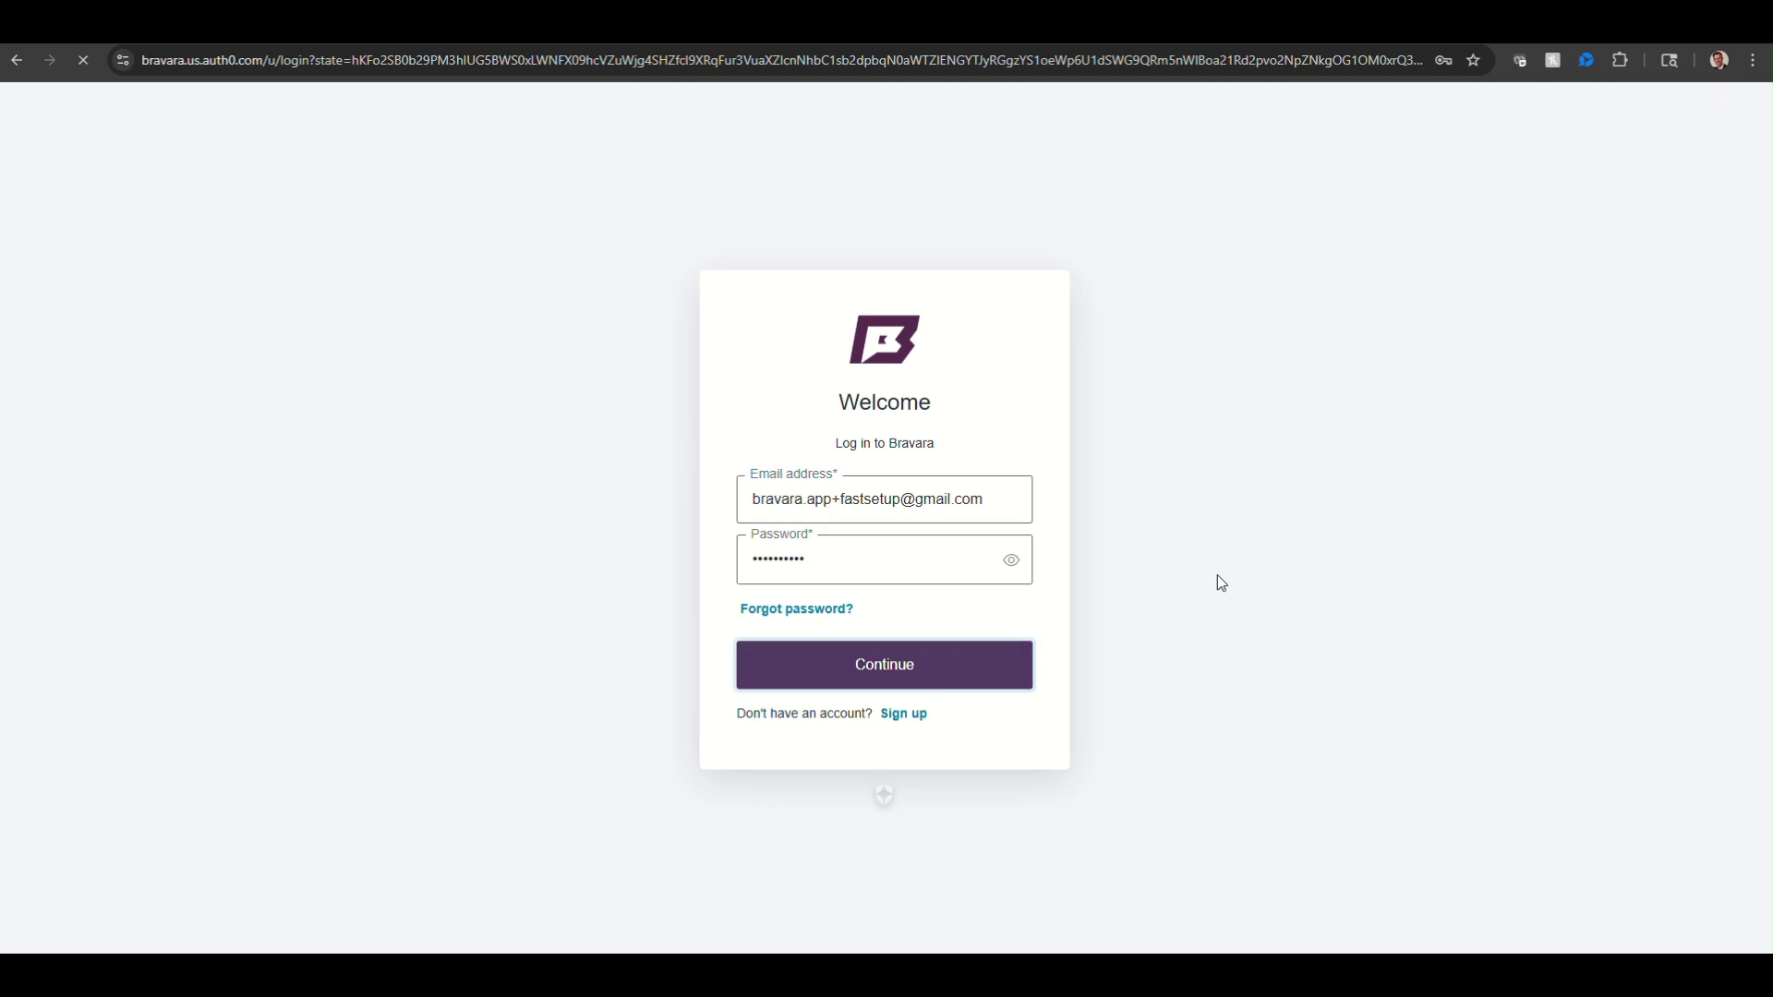
Step: Switch to the Flag Football [example] organization and open the form for creating a new organization
left_click(518, 124)
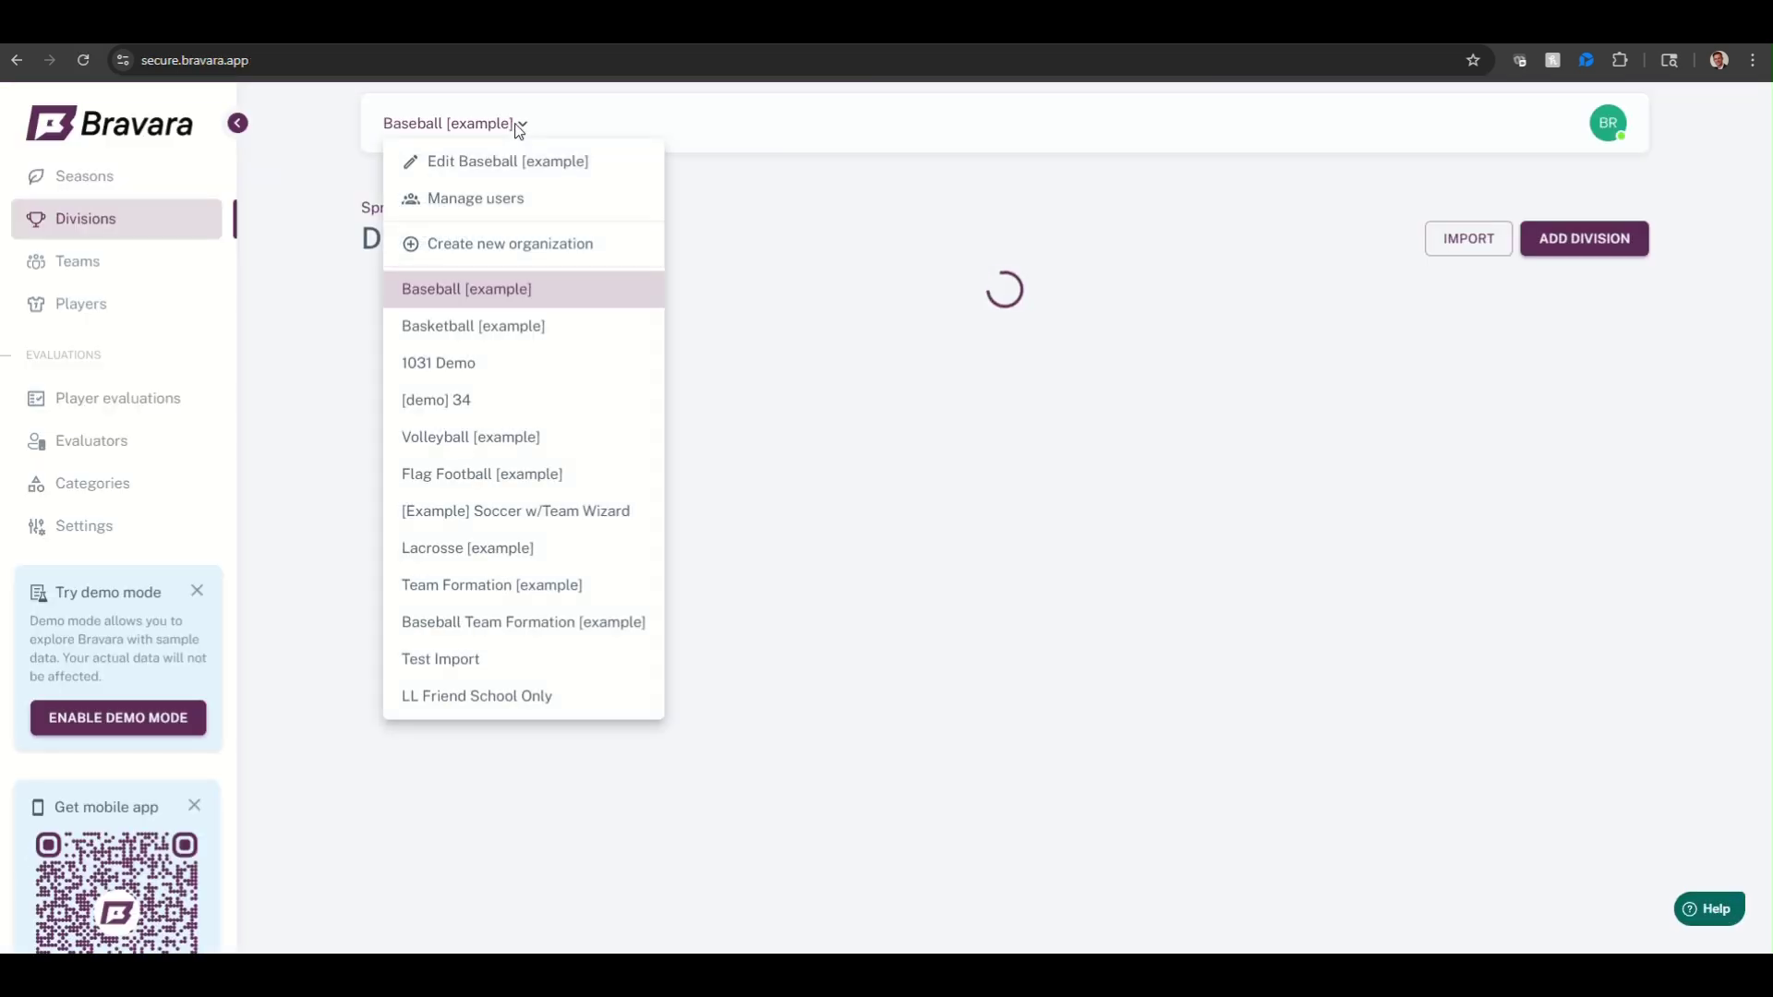
left_click(499, 471)
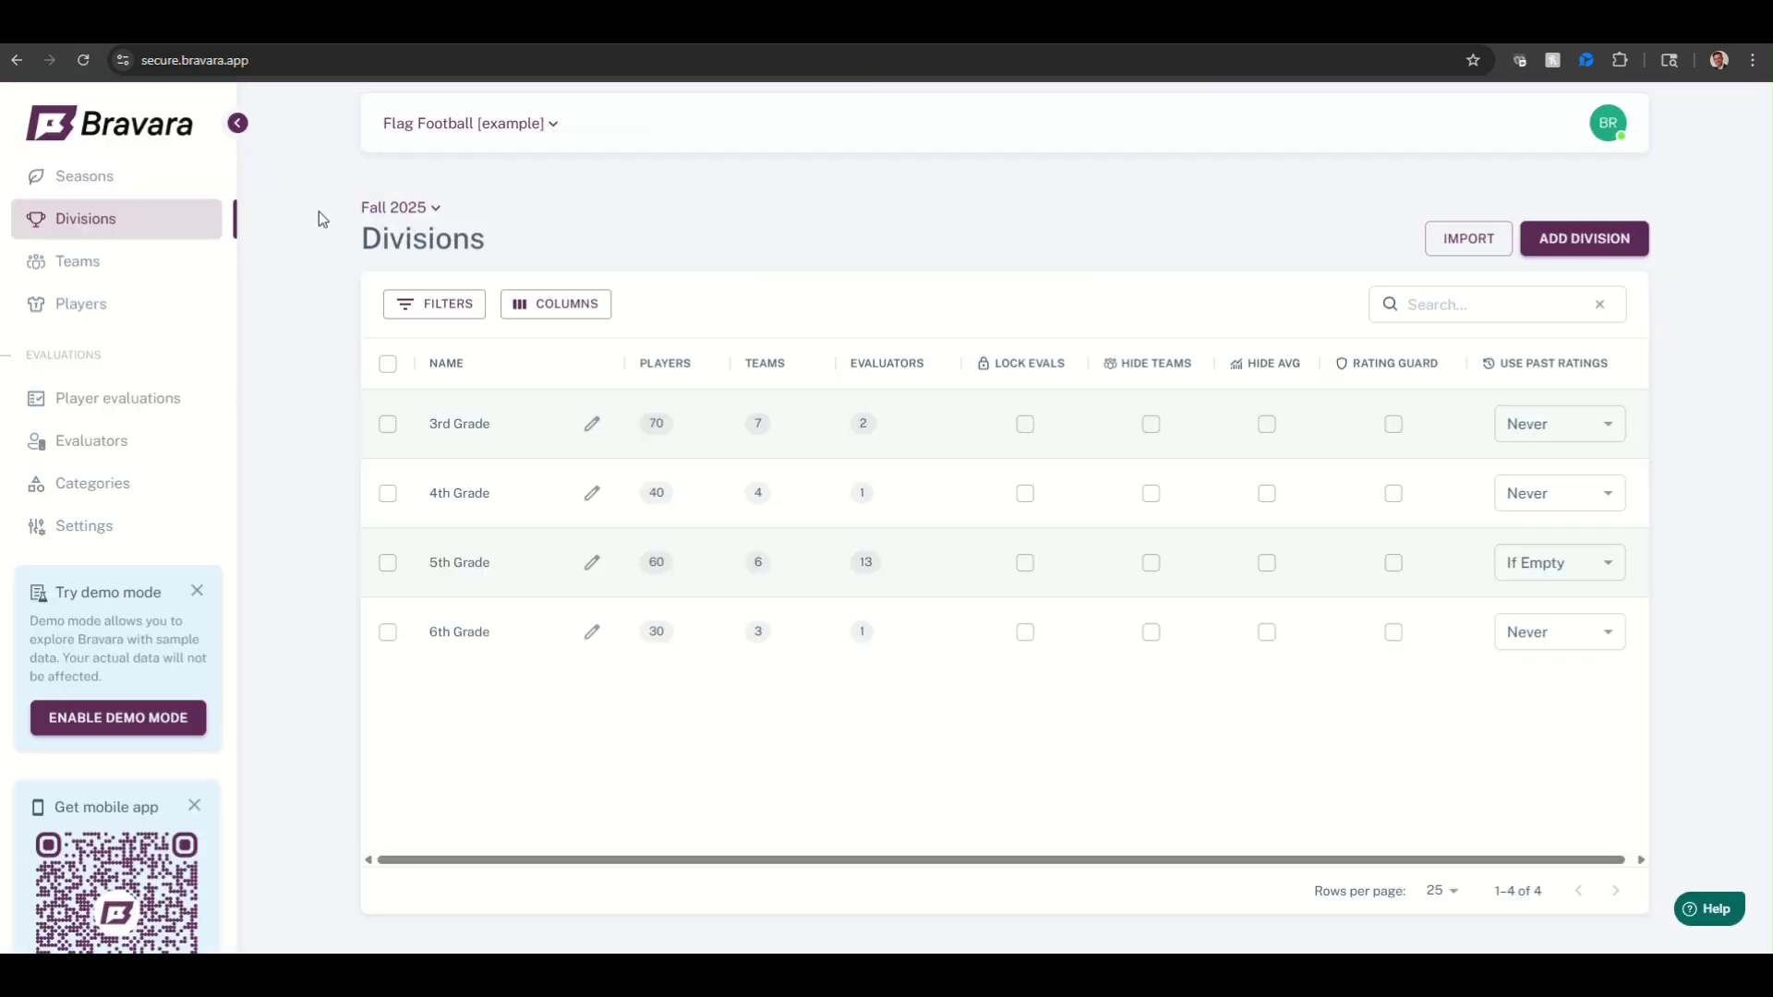
left_click(546, 129)
left_click(398, 398)
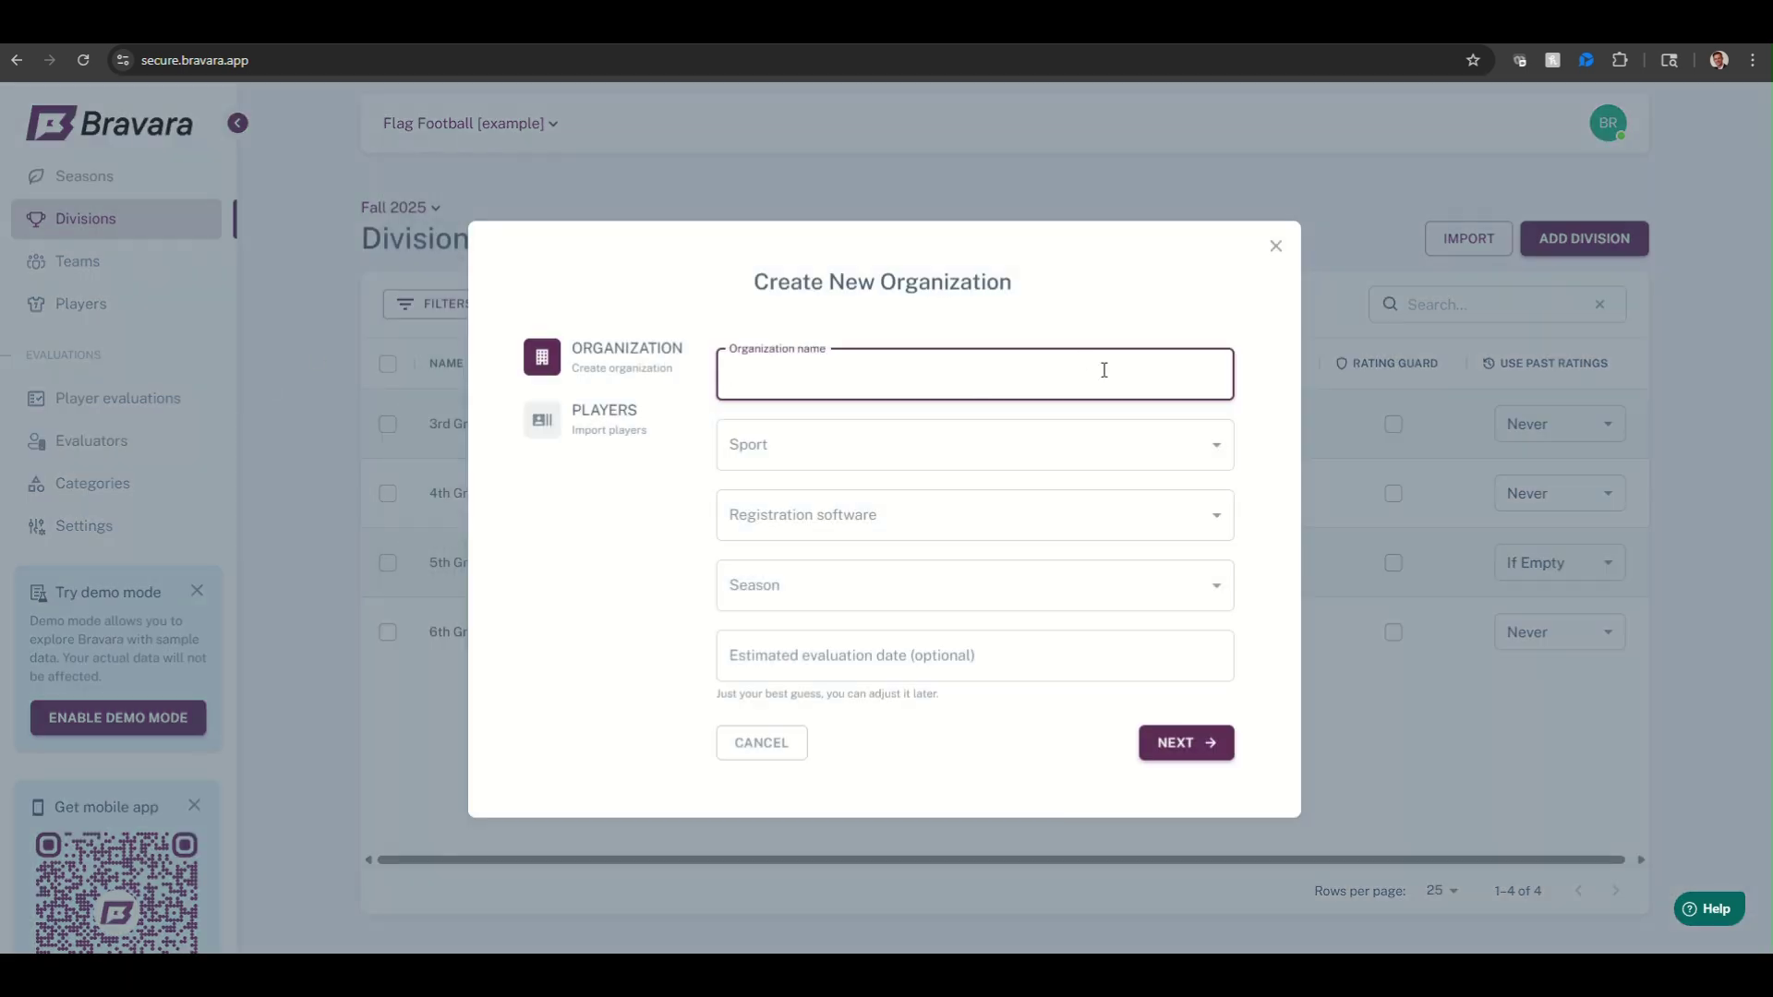
Step: Name the new organization Fast Flag and set its sport to Flag Football
type("Fast Flag")
key("Tab")
left_click(1132, 453)
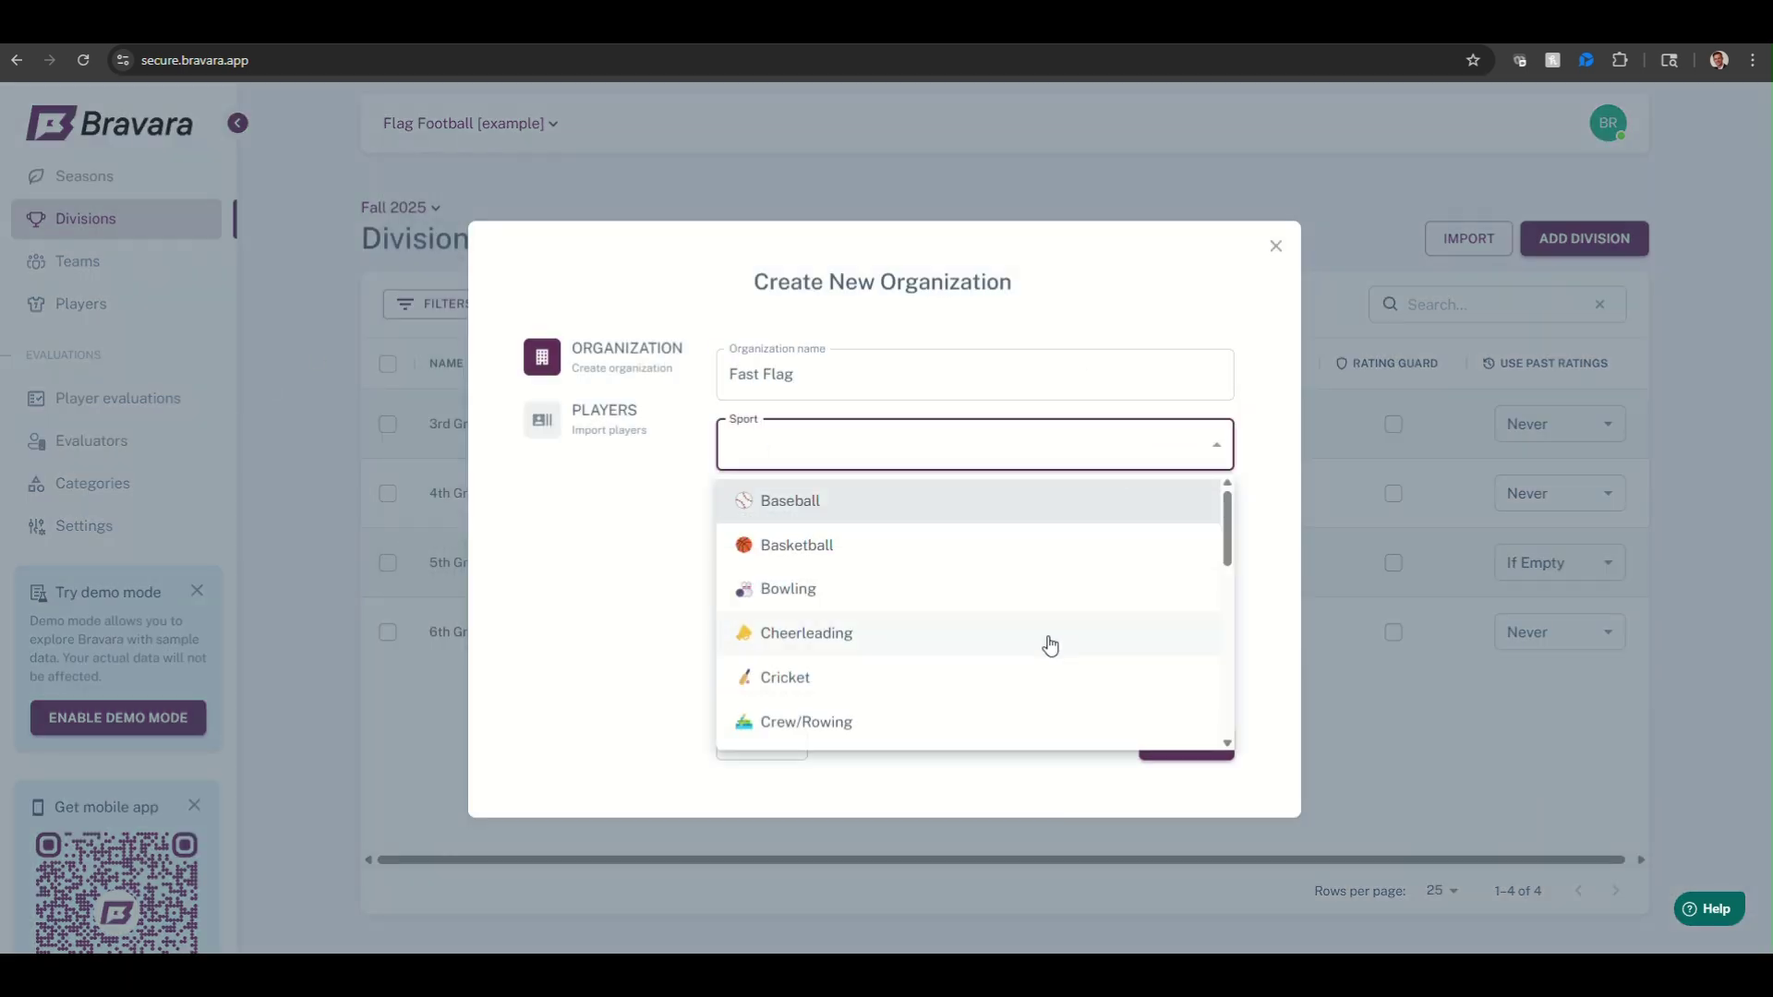
scroll(1034, 554, "down", 3)
left_click(1025, 490)
Step: Set the governing body to Other, the registration software to Sports Connect and the season to Fall 2025
left_click(1049, 503)
left_click(1077, 606)
left_click(1077, 559)
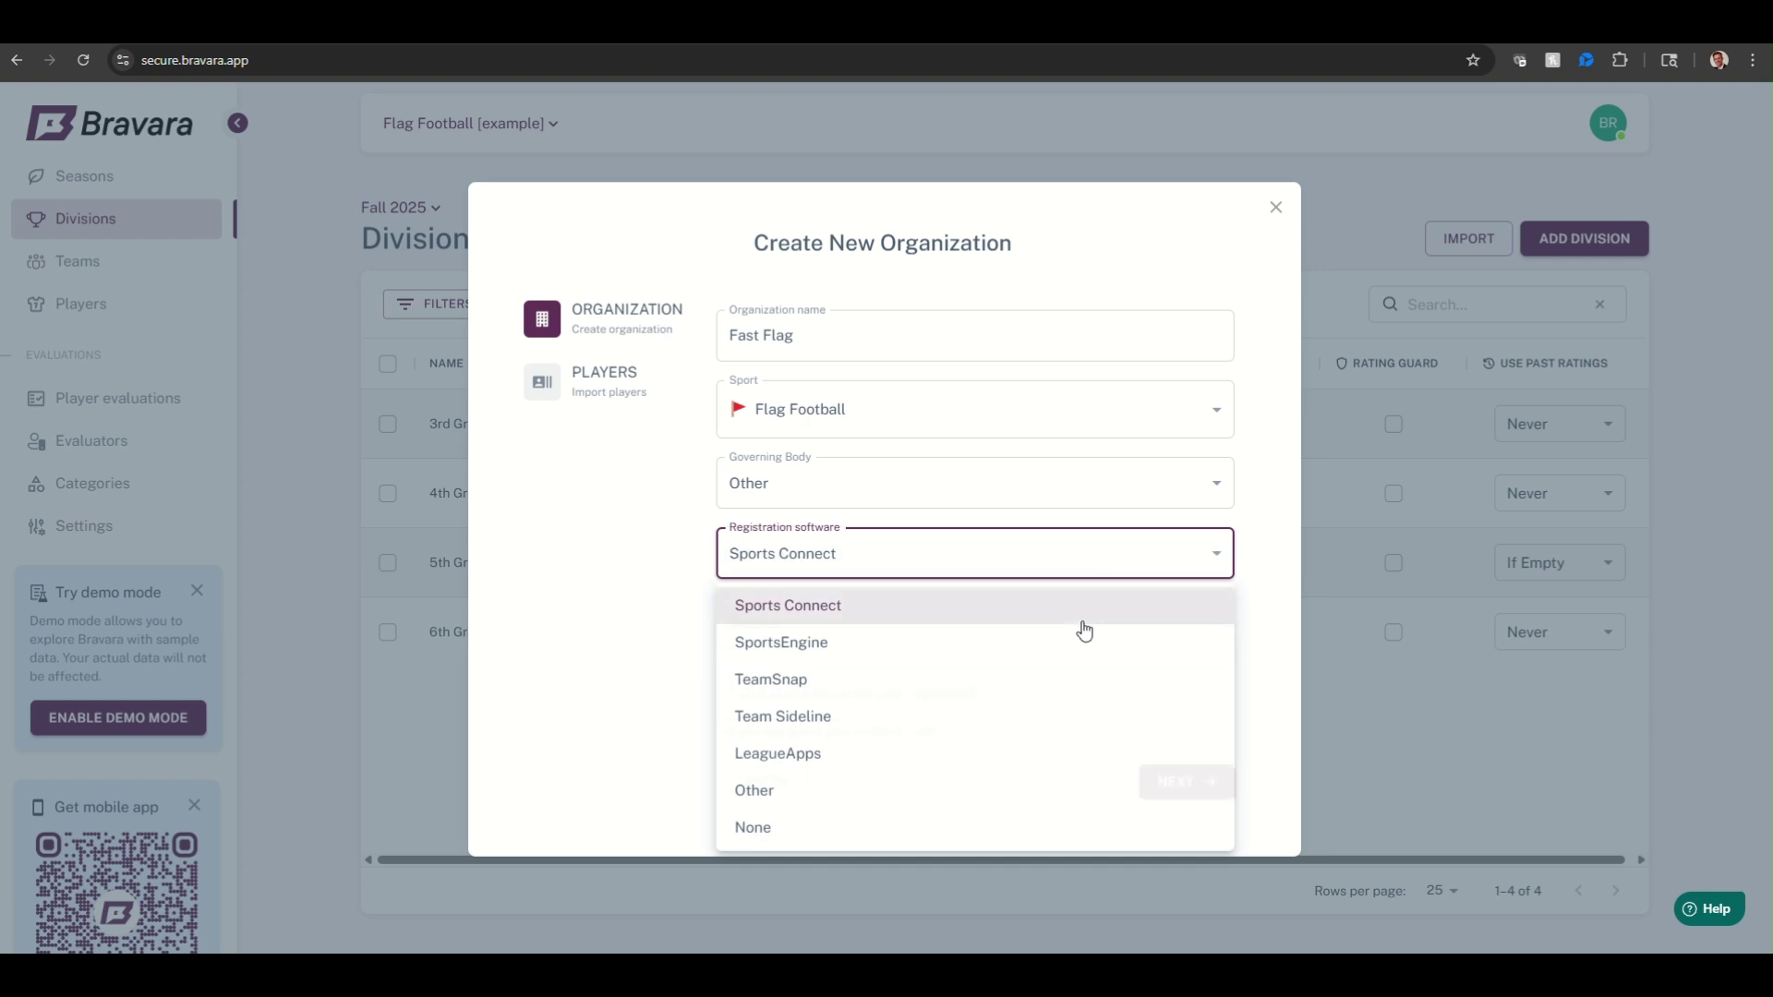
left_click(1080, 601)
left_click(1081, 628)
left_click(1046, 739)
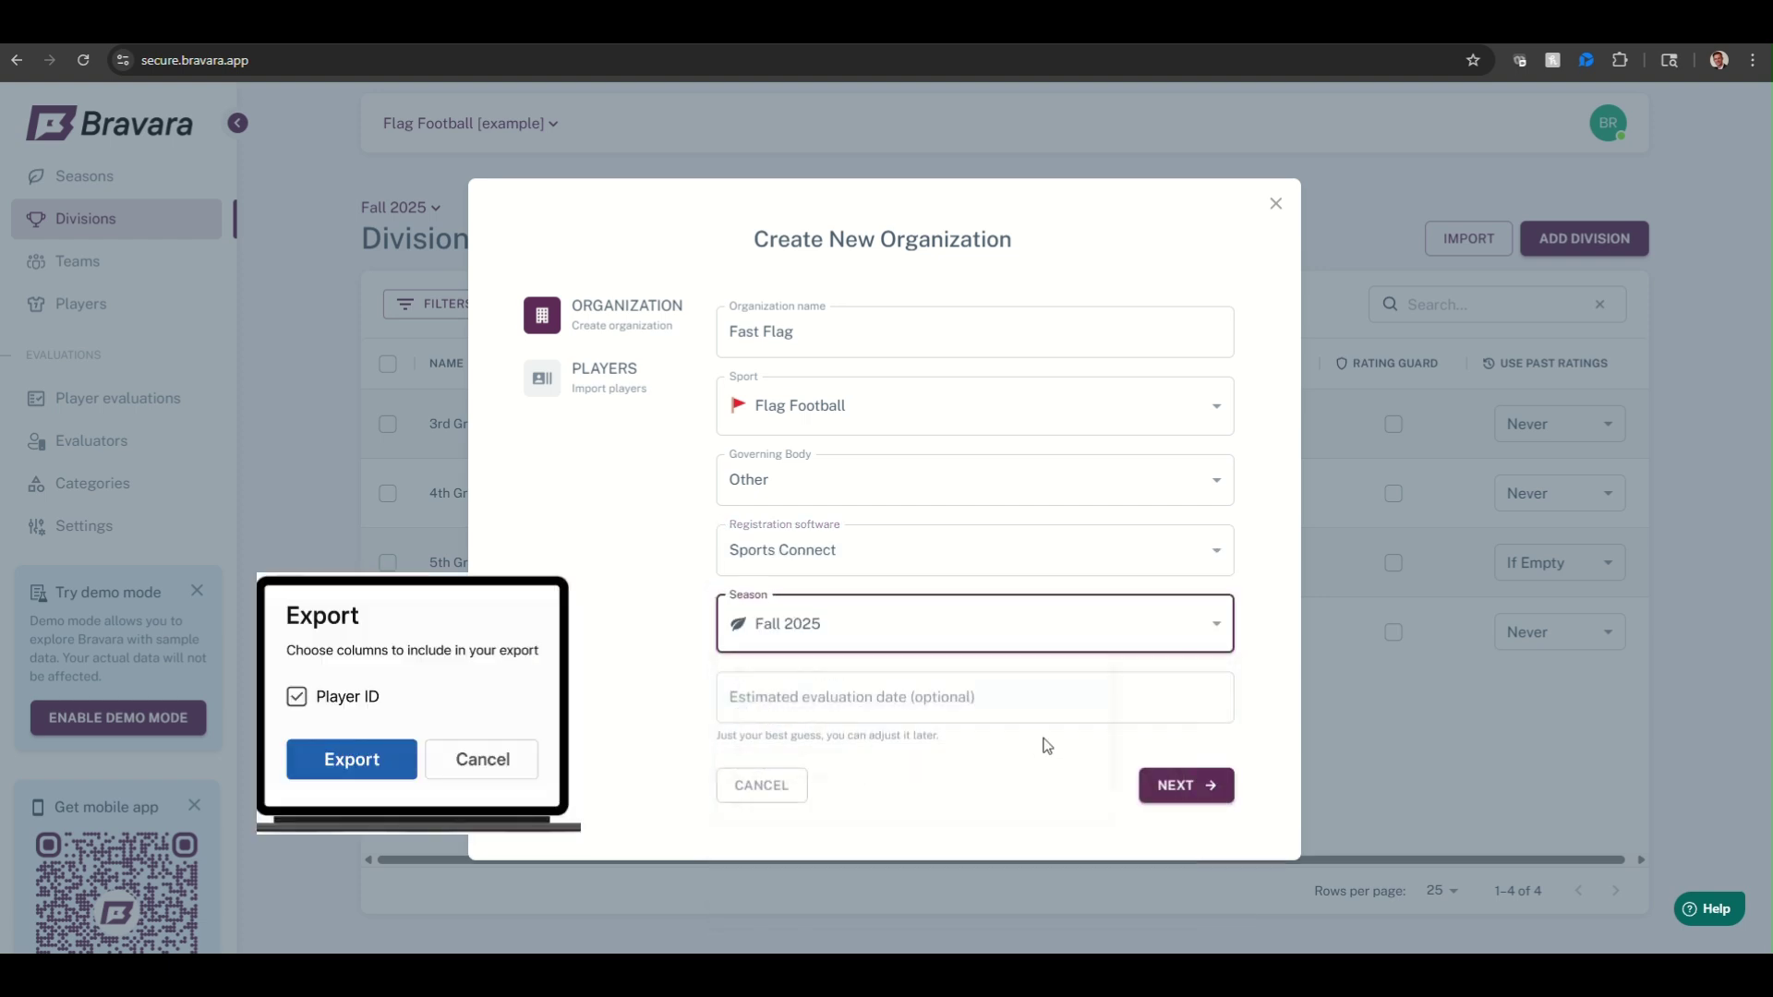
Step: Set the estimated evaluation date to 09/20/2025 and continue to the player import
left_click(1118, 702)
left_click(930, 407)
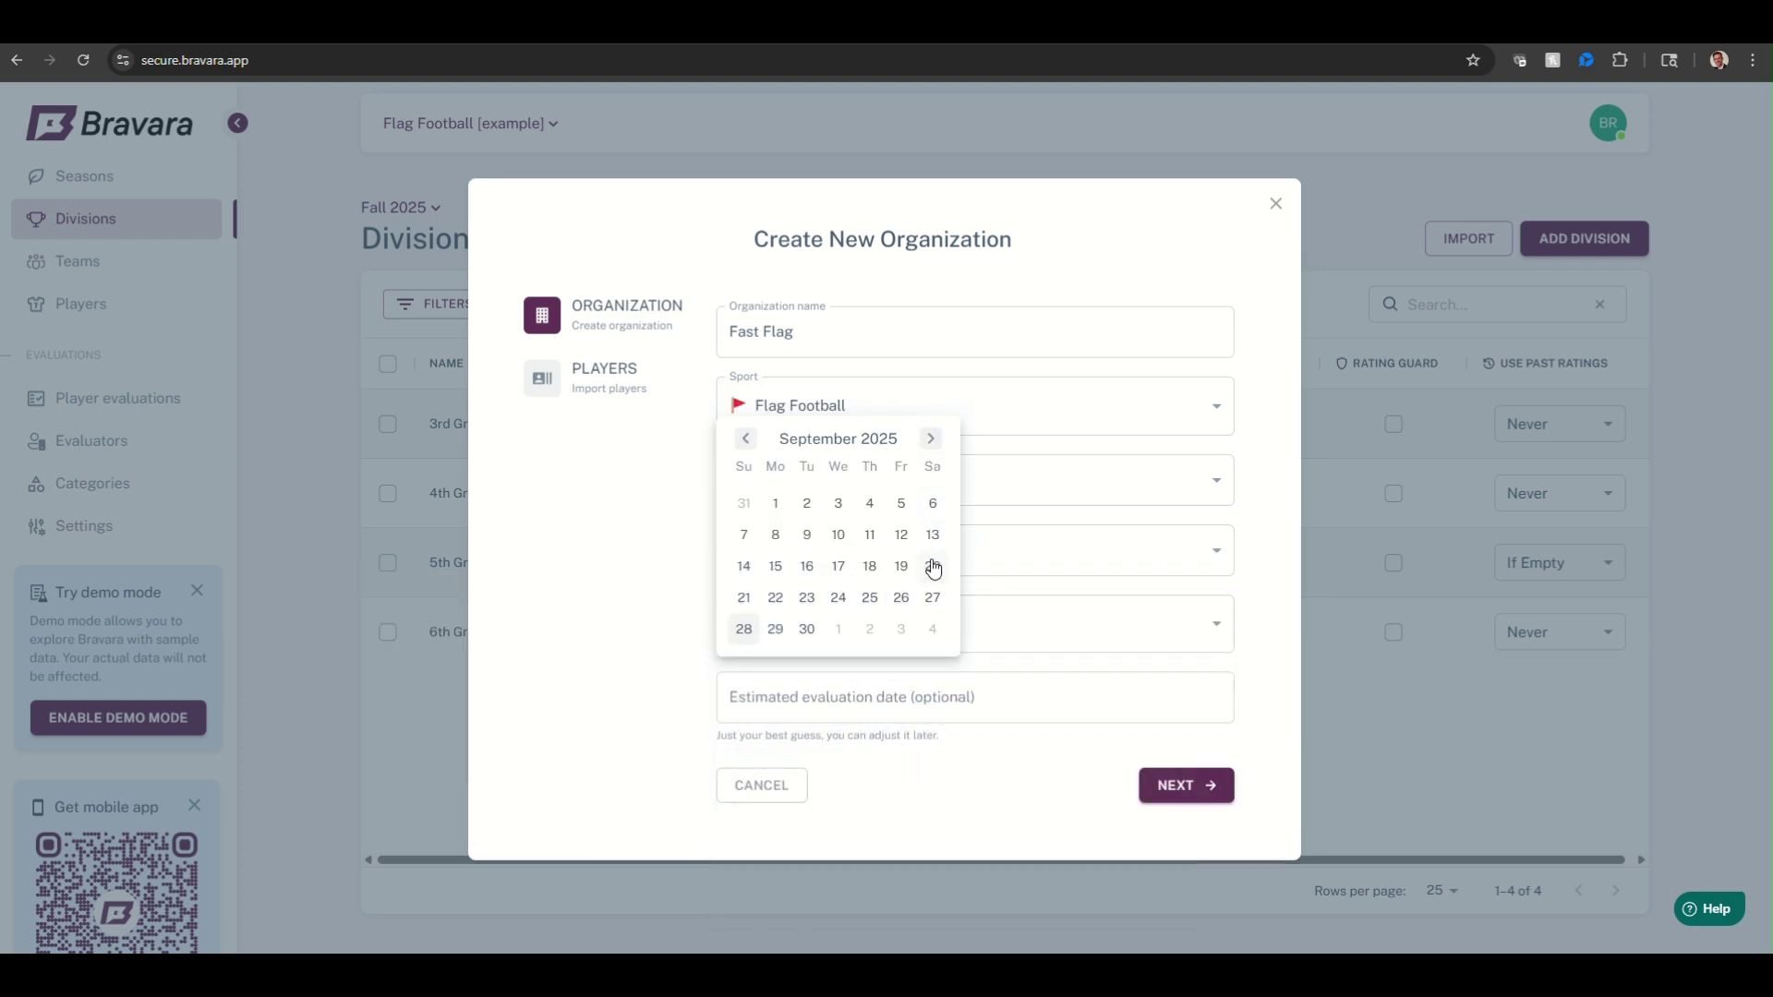
left_click(932, 568)
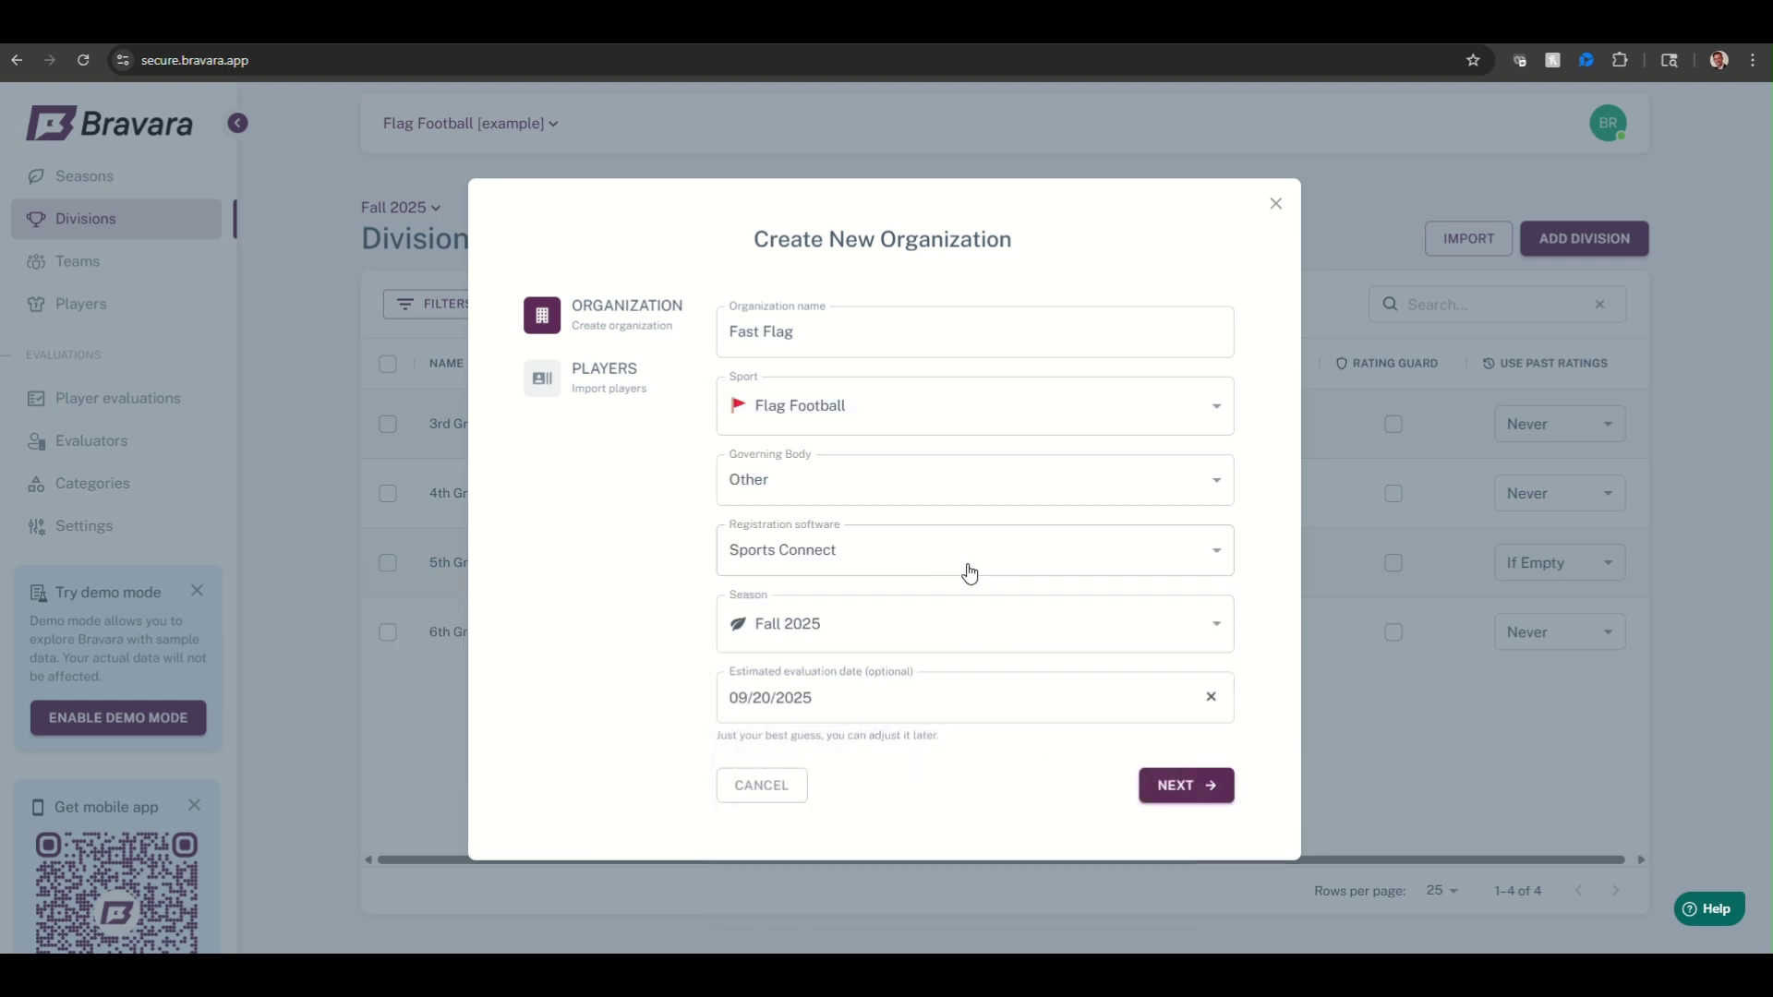
left_click(1194, 798)
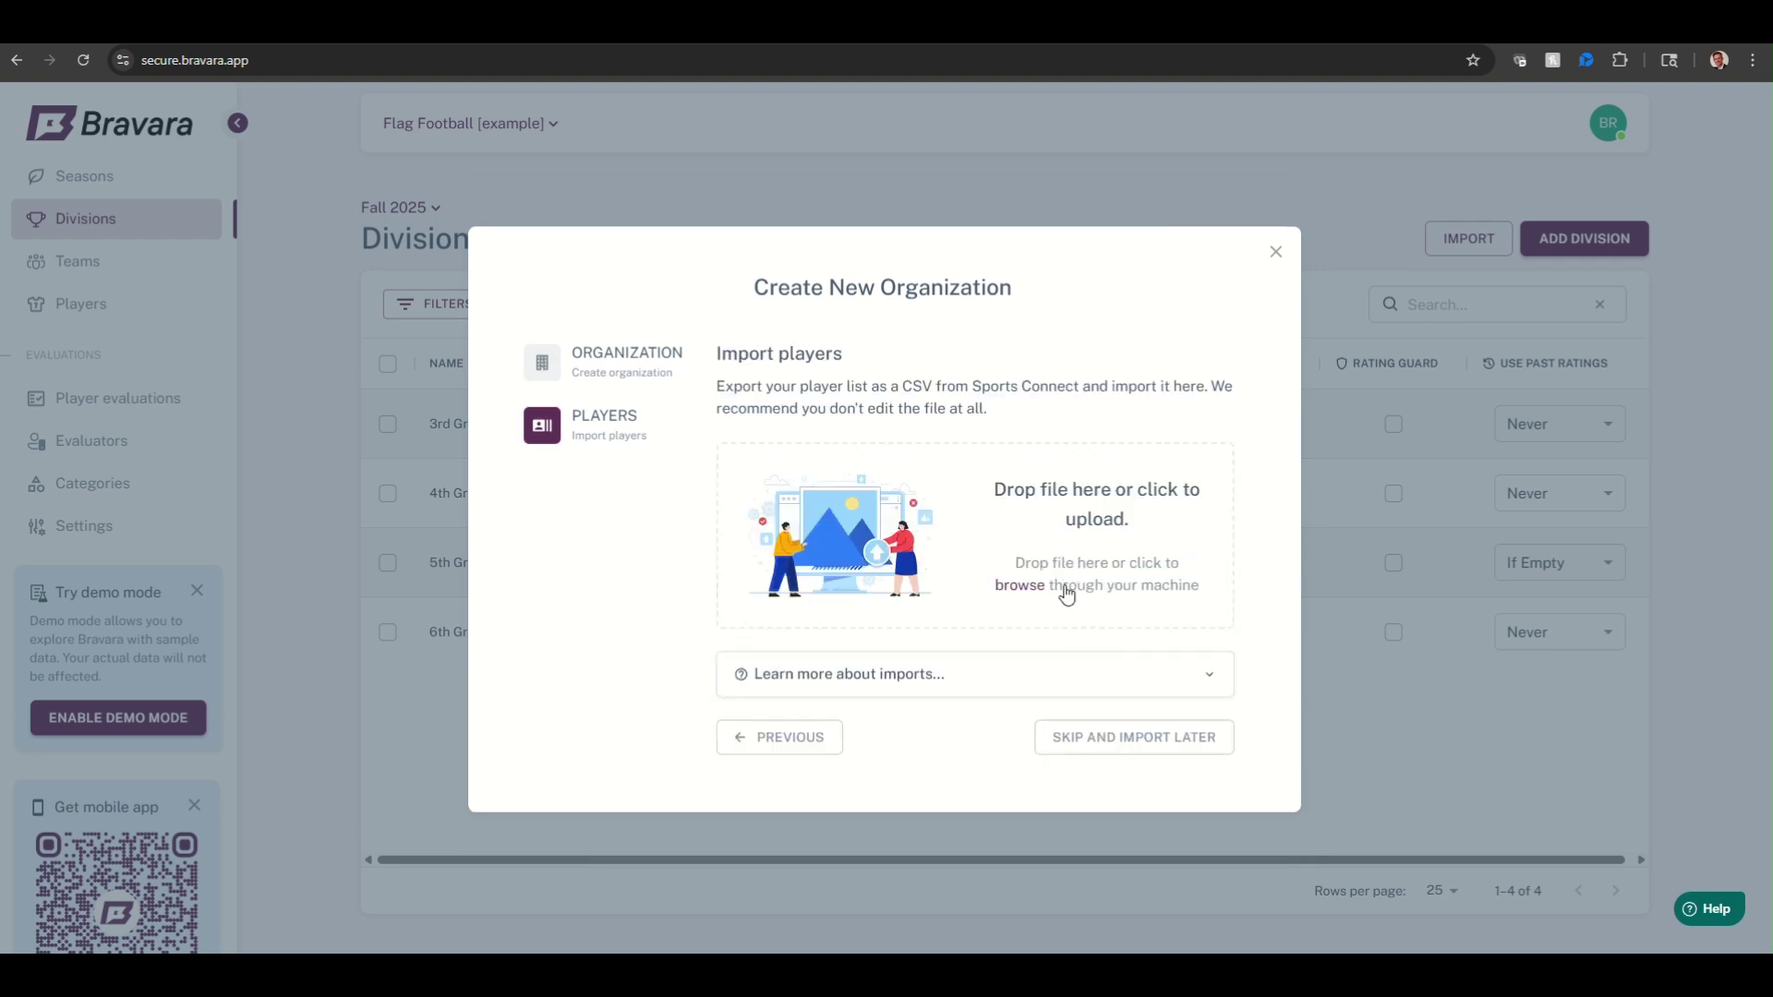
Step: Import the players from Player Set flag football.csv with the suggested column mappings and a new division per grade, and reload the divisions list
left_click(718, 527)
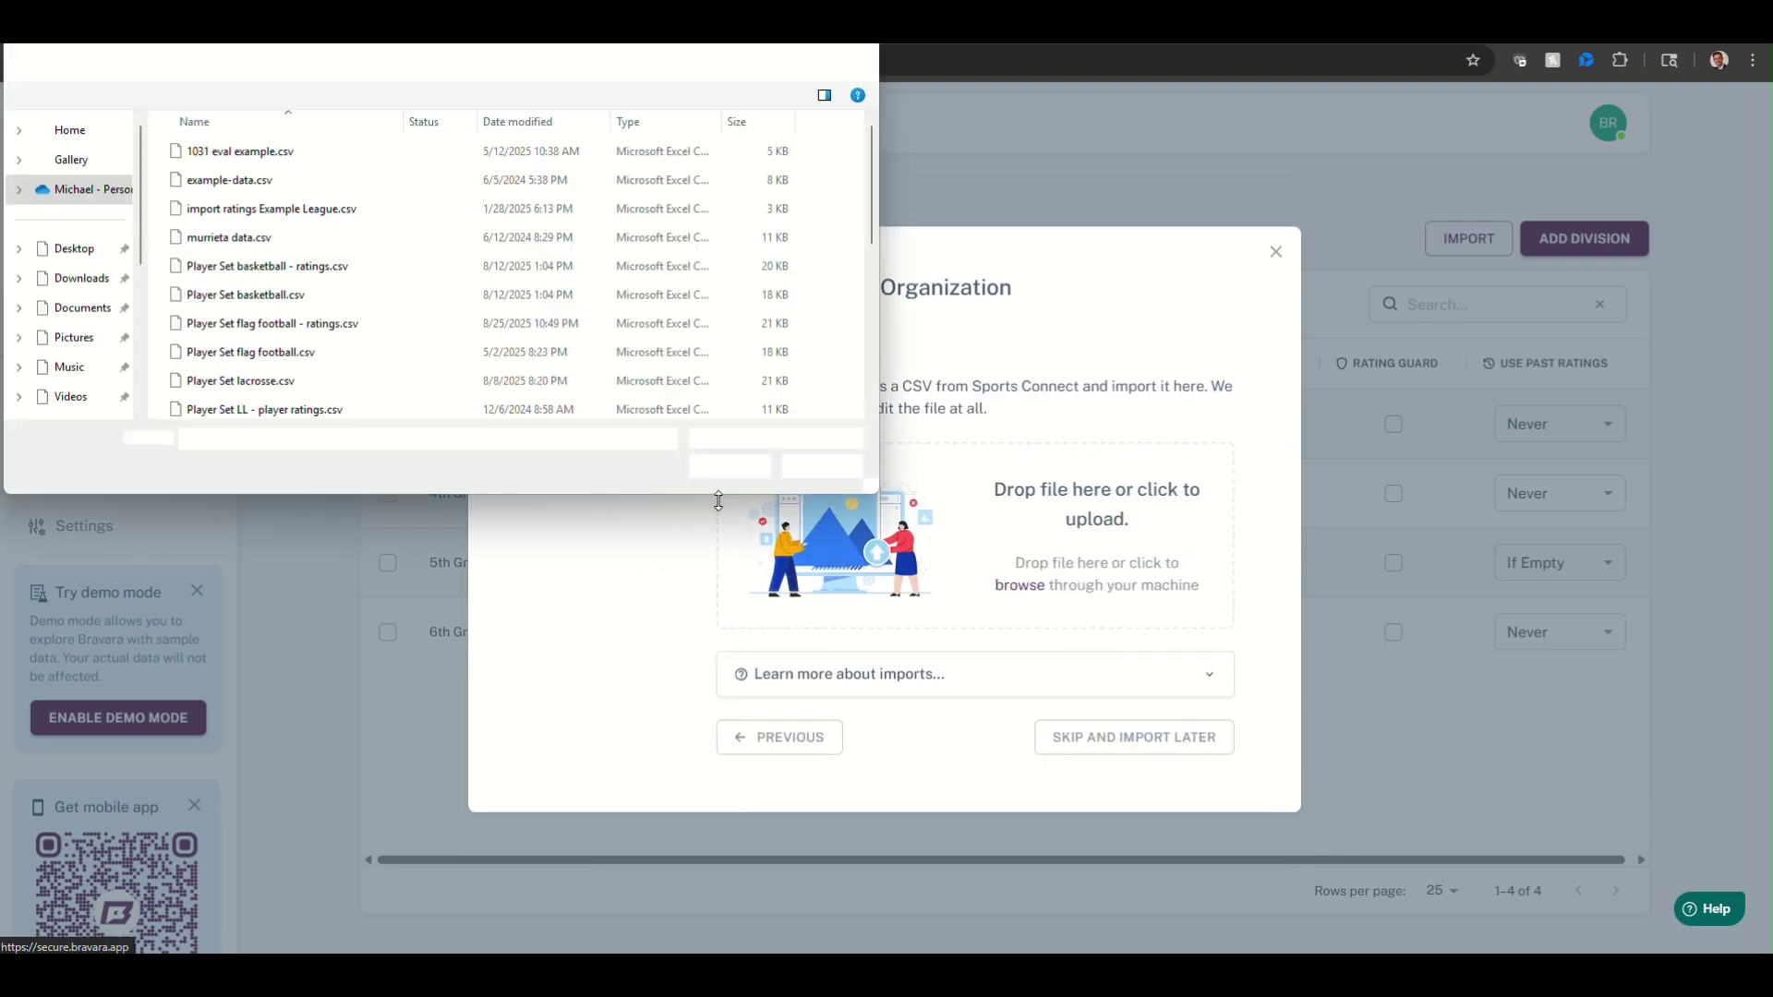
double_click(262, 354)
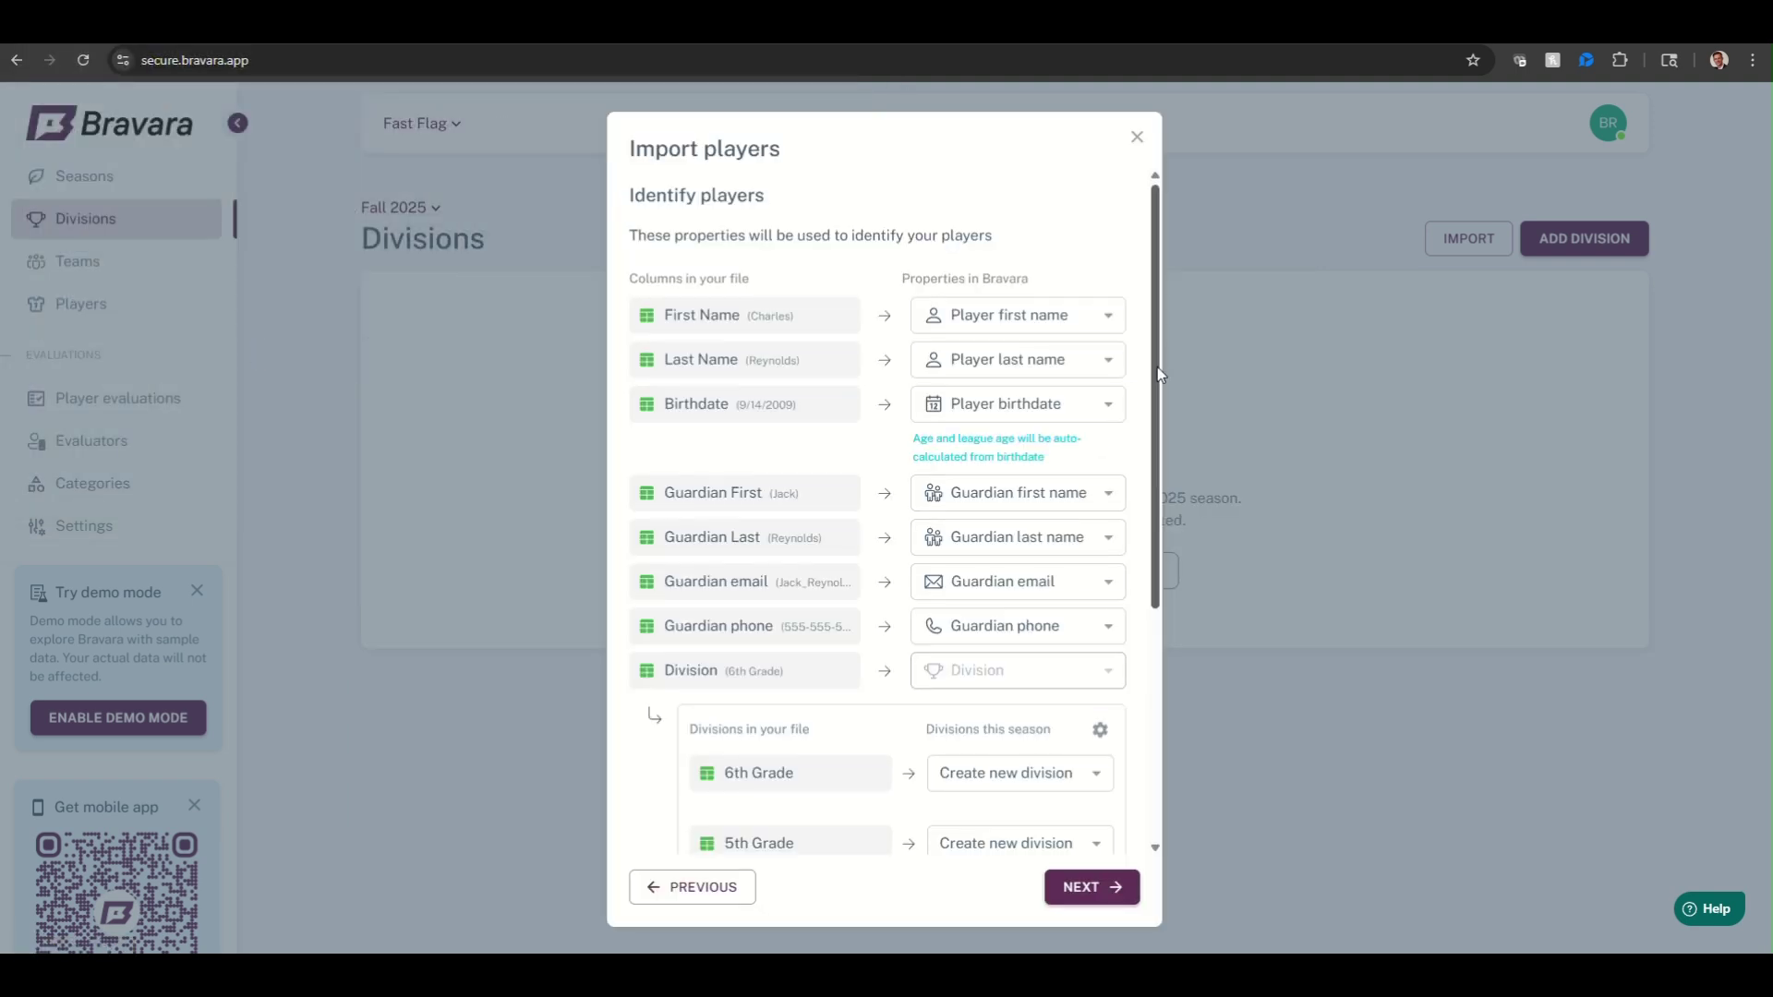
left_click_drag(1156, 368, 1171, 647)
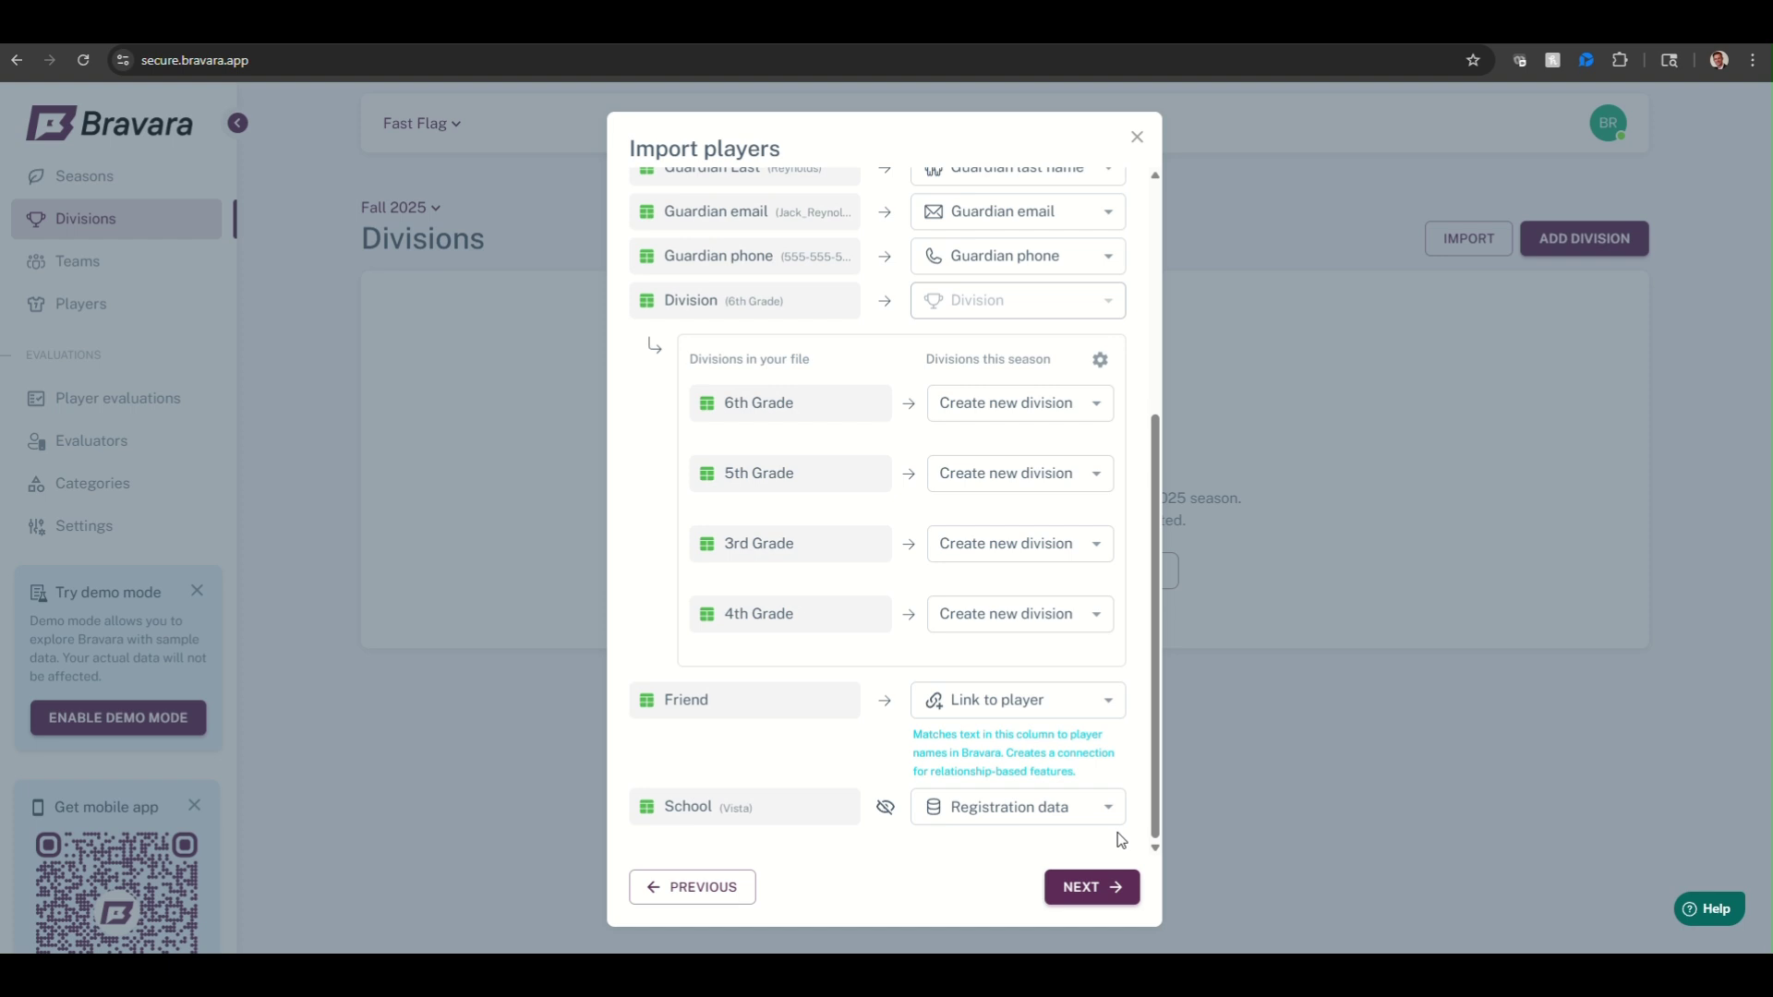
left_click(1106, 892)
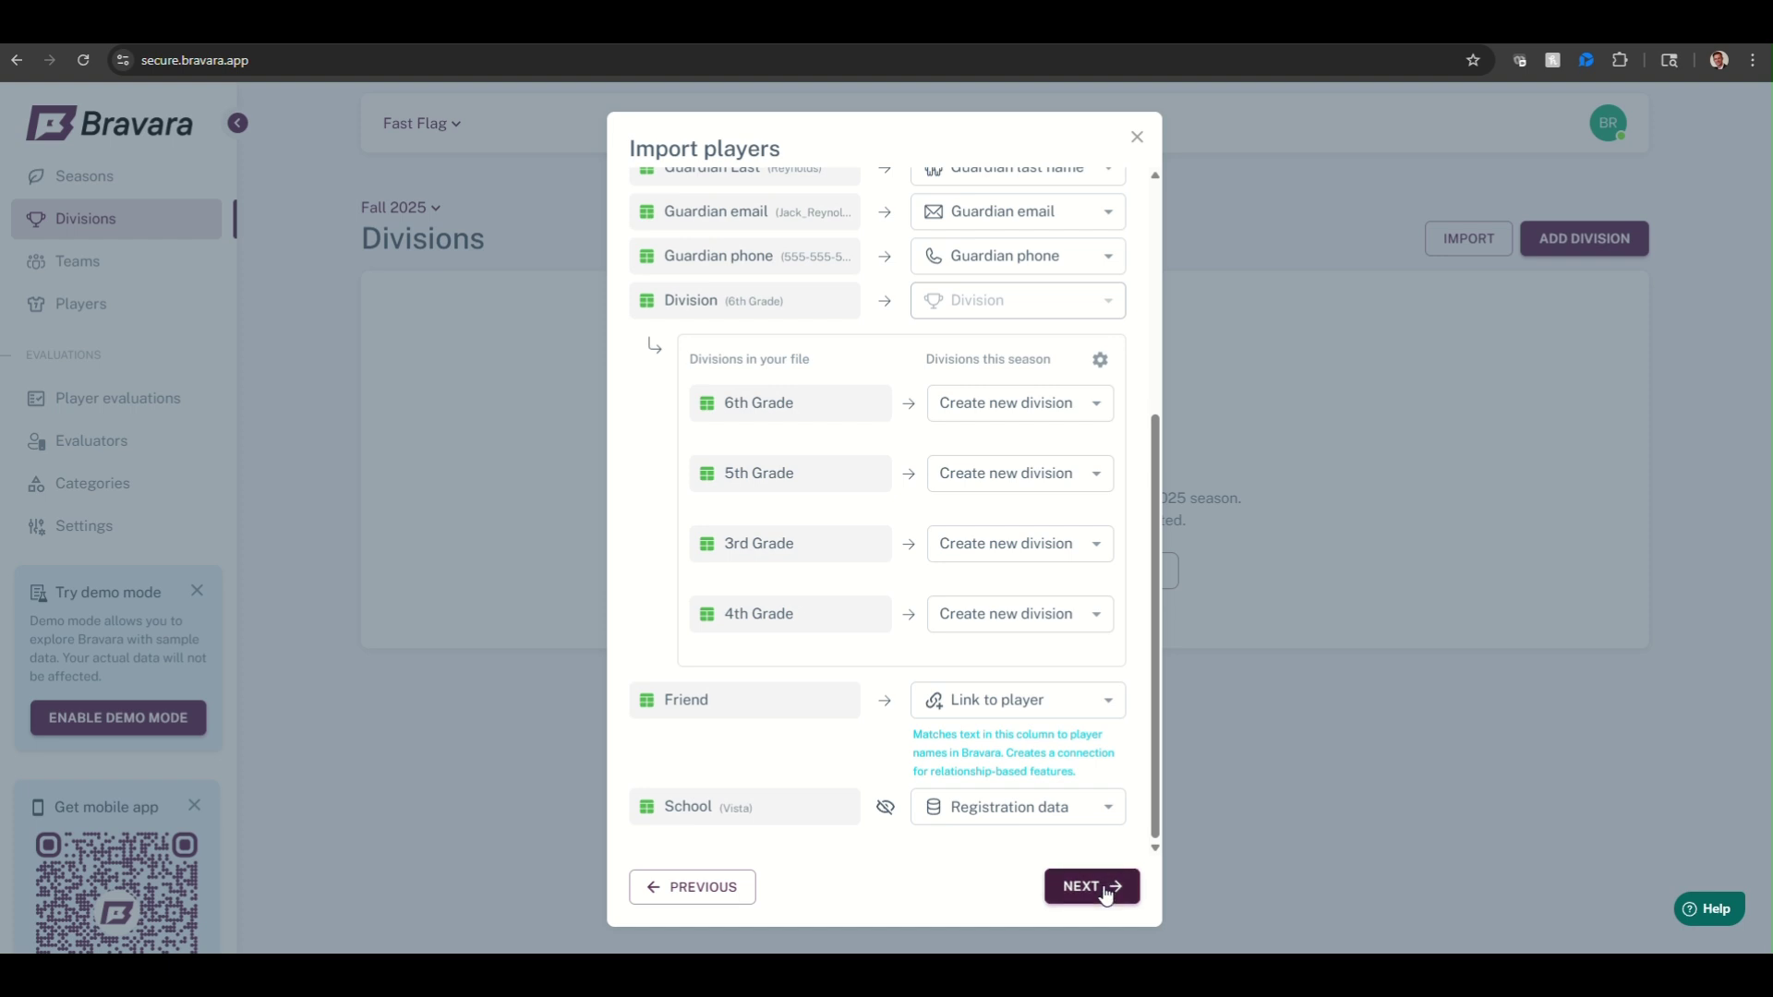
left_click(1055, 706)
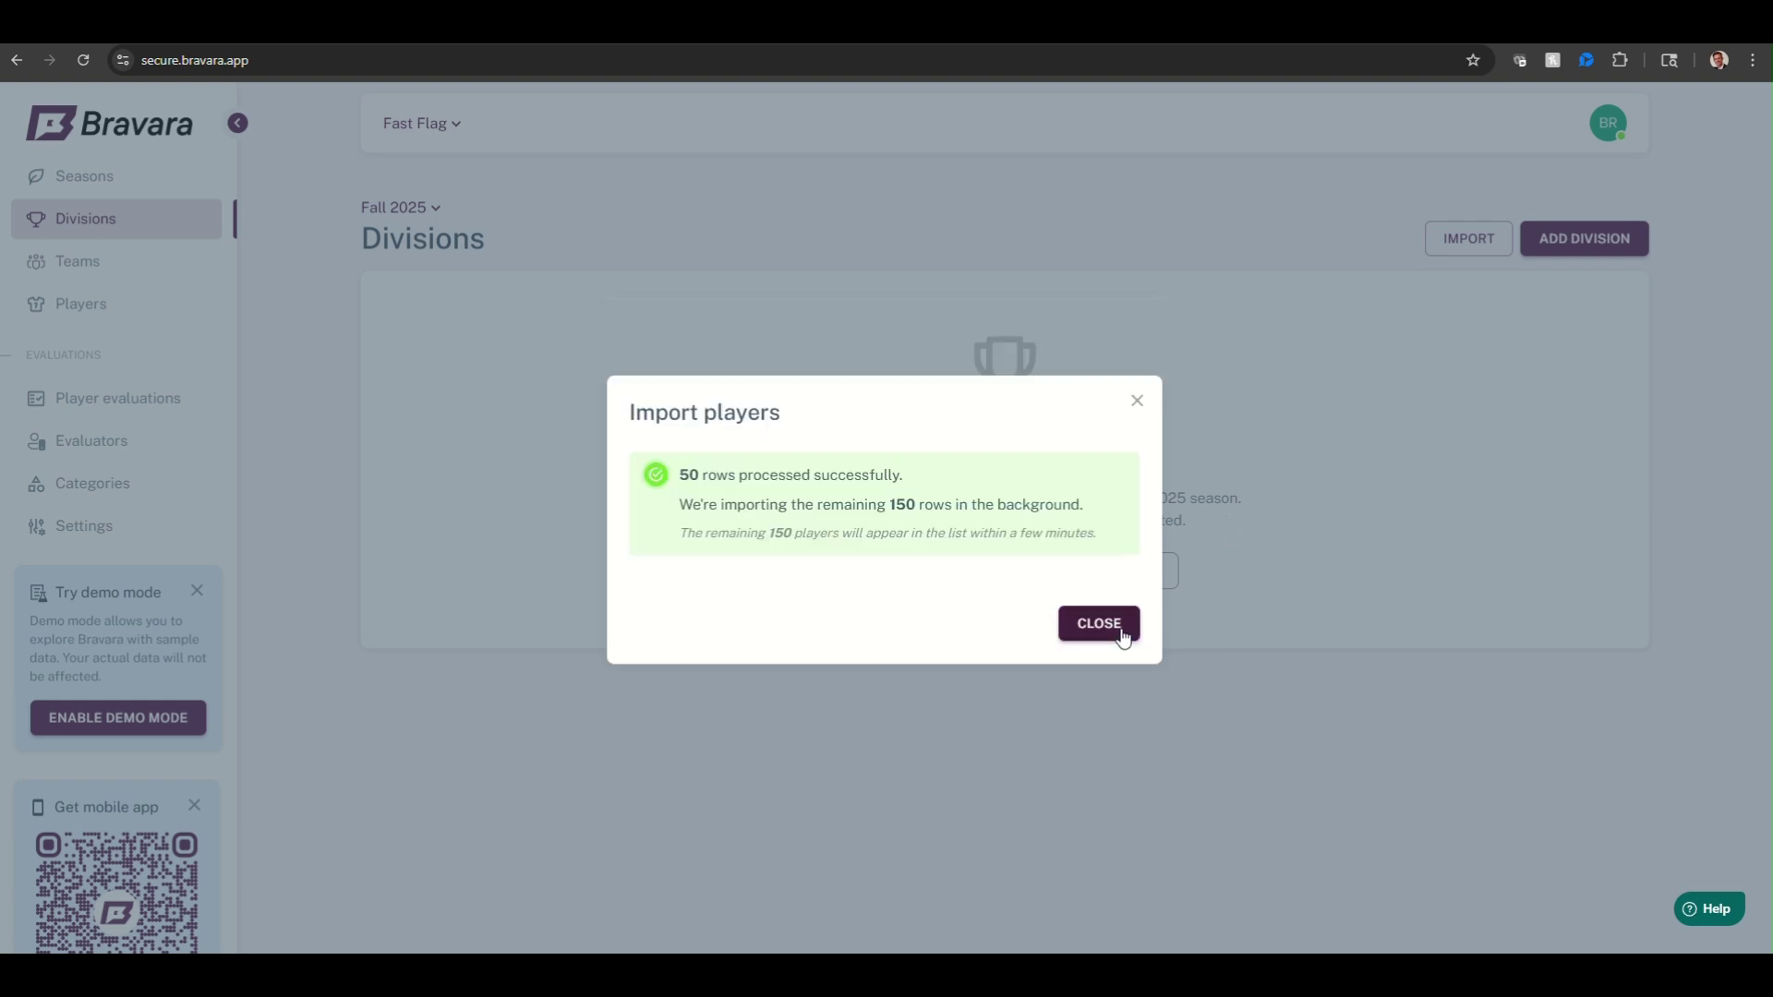
left_click(1127, 634)
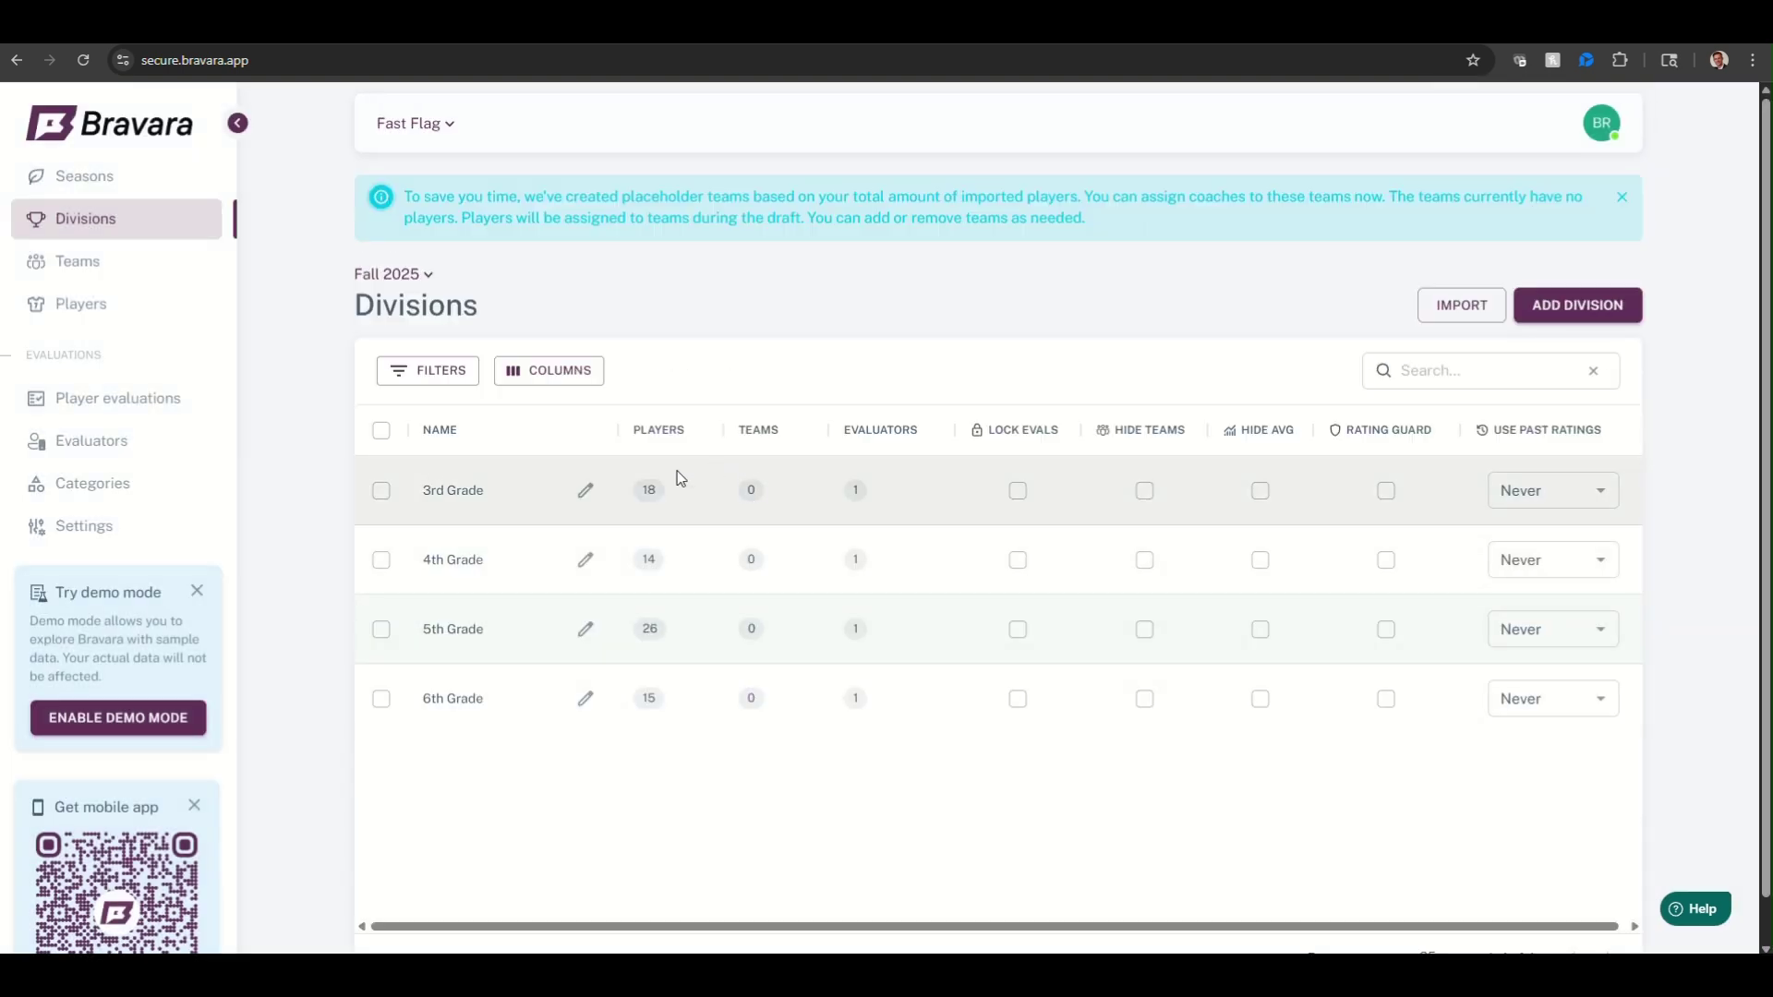
left_click(84, 62)
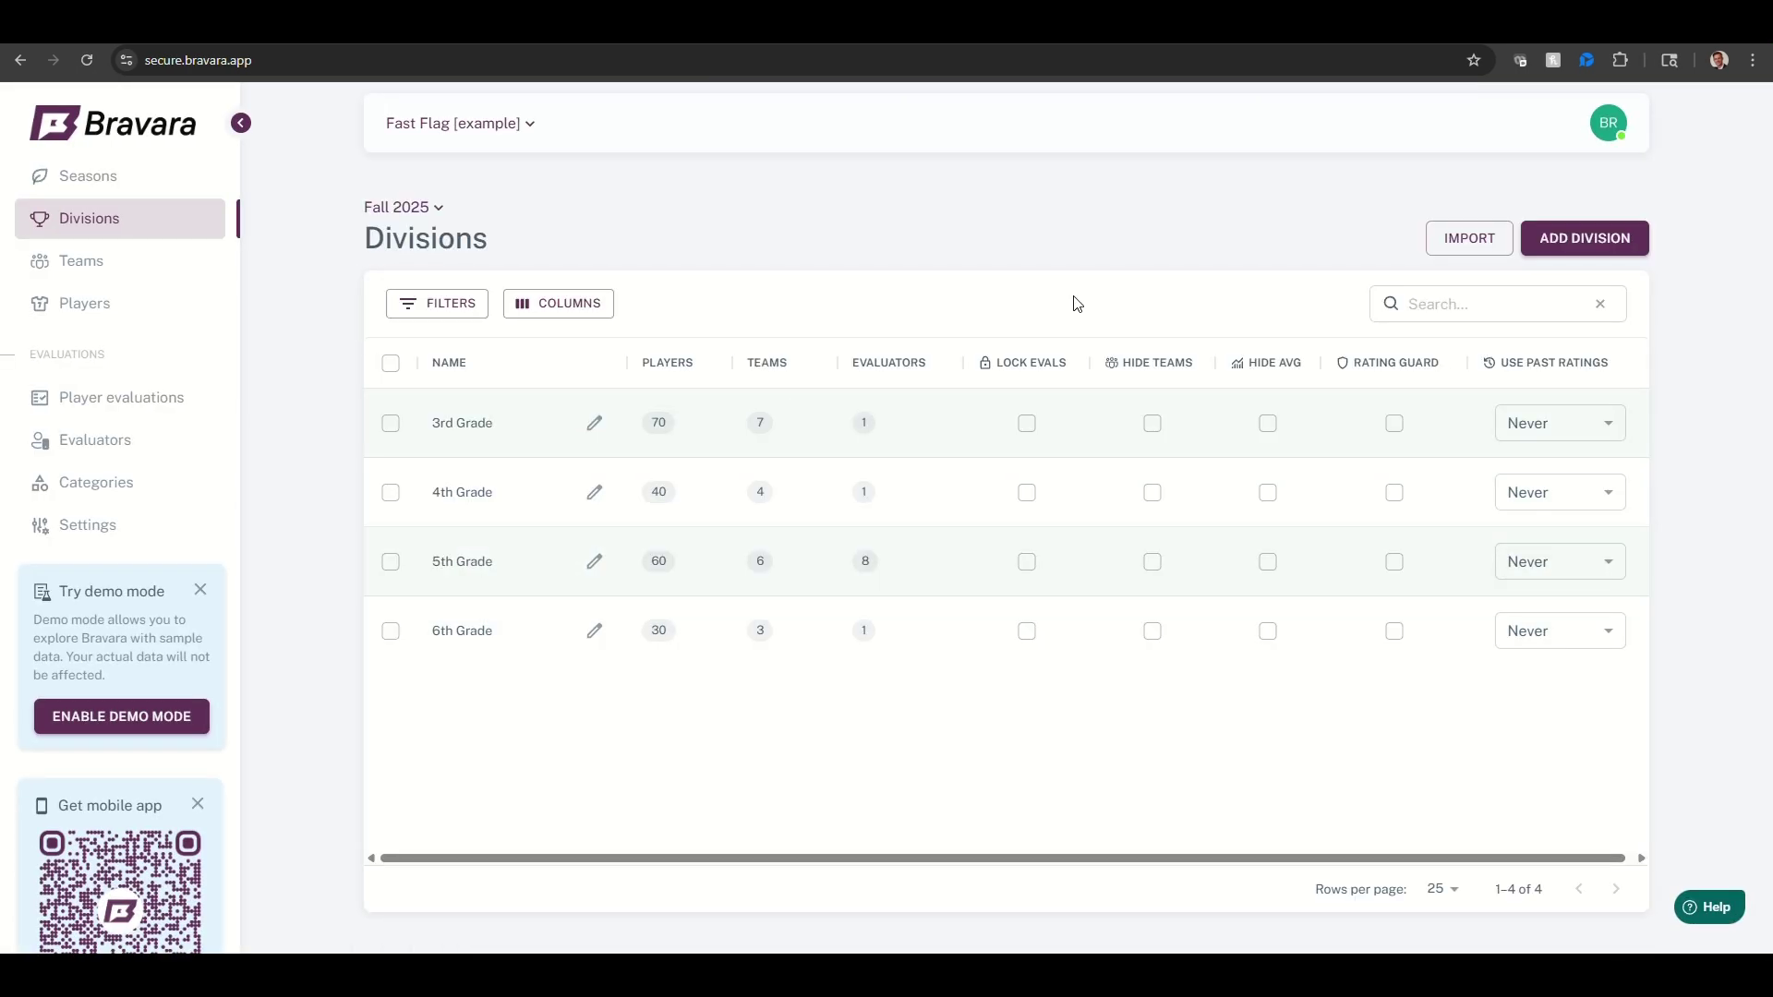
Step: Lock evaluations for the 3rd, 4th, 5th and 6th Grade divisions
left_click(1026, 423)
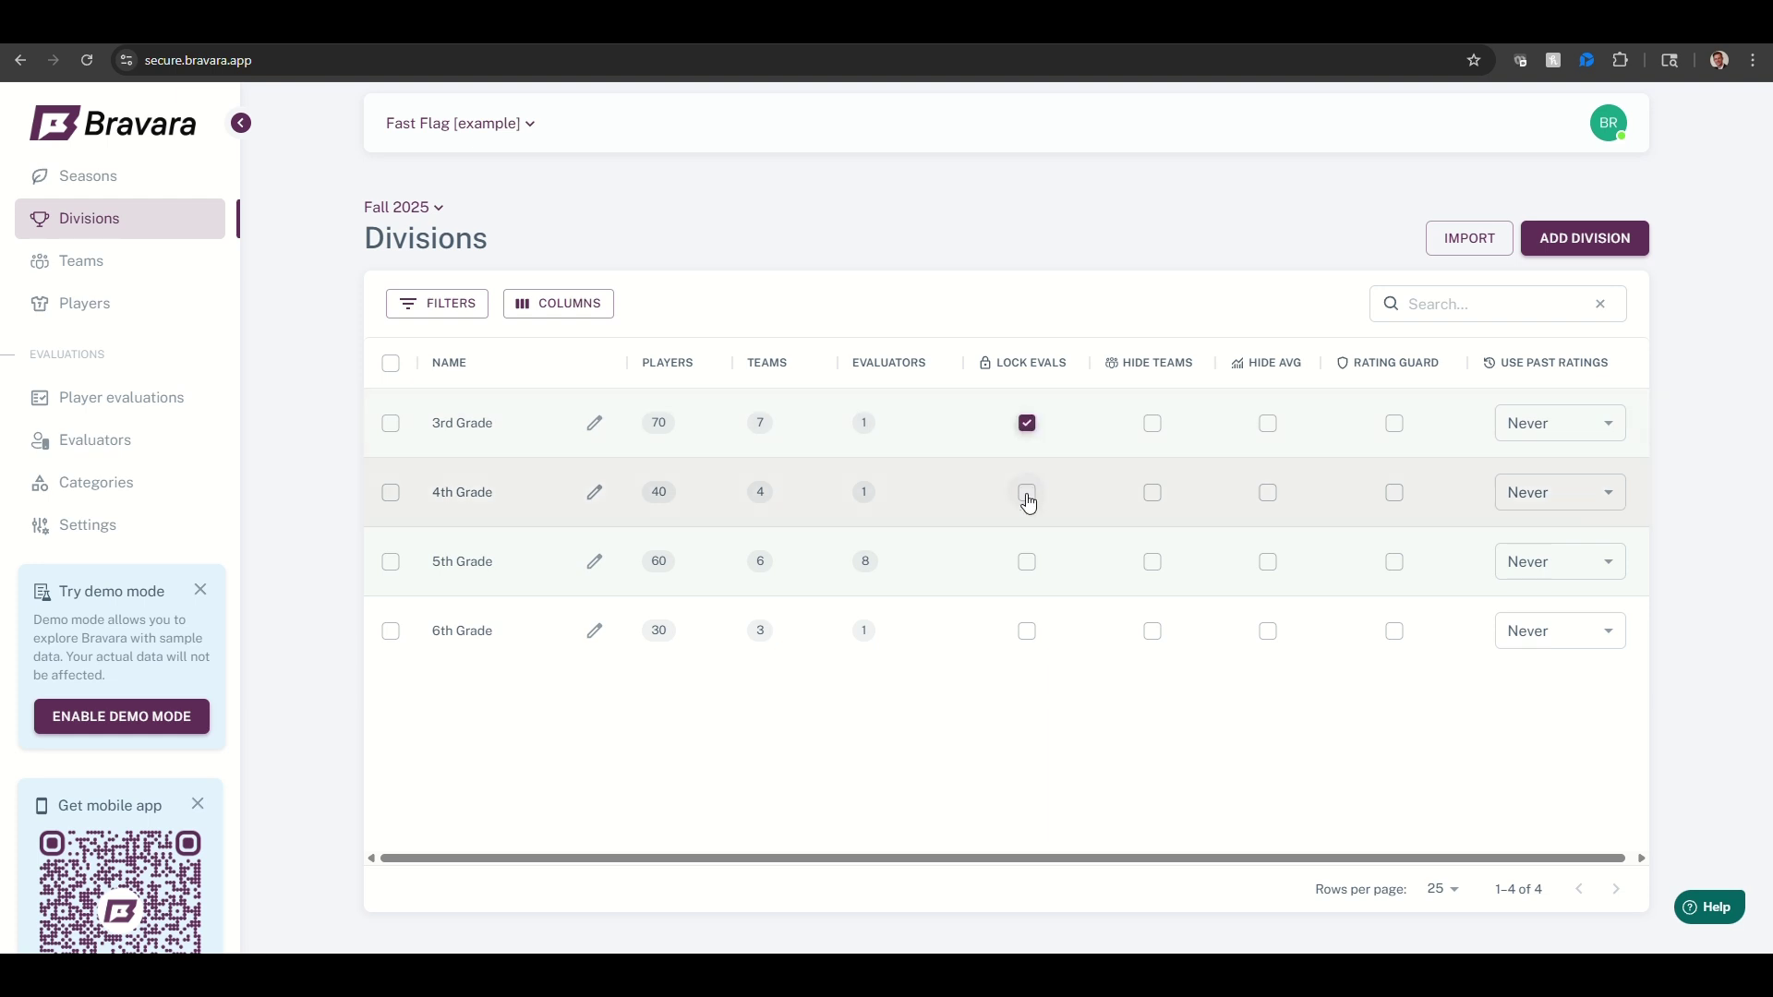
left_click(1026, 492)
left_click(1026, 561)
left_click(1026, 632)
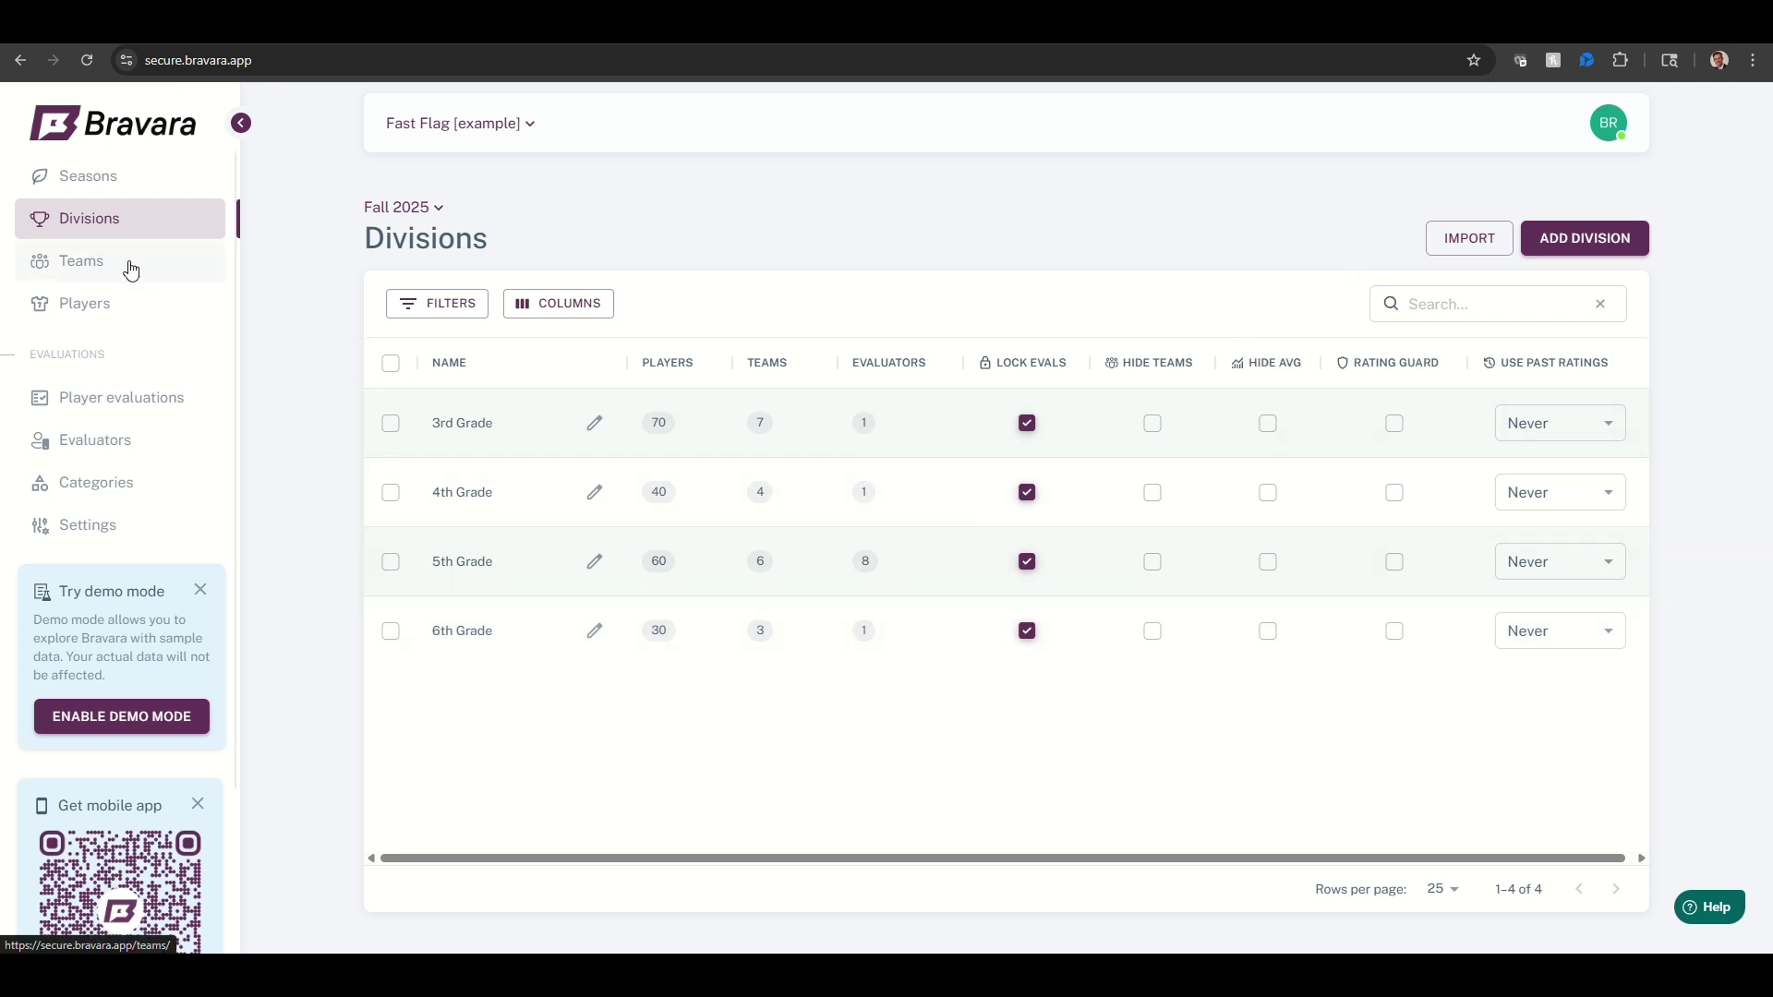
Step: Open the 5th Grade division's teams, selecting team 5th-grade-ff|6 and clearing that selection again
left_click(760, 562)
left_click(392, 641)
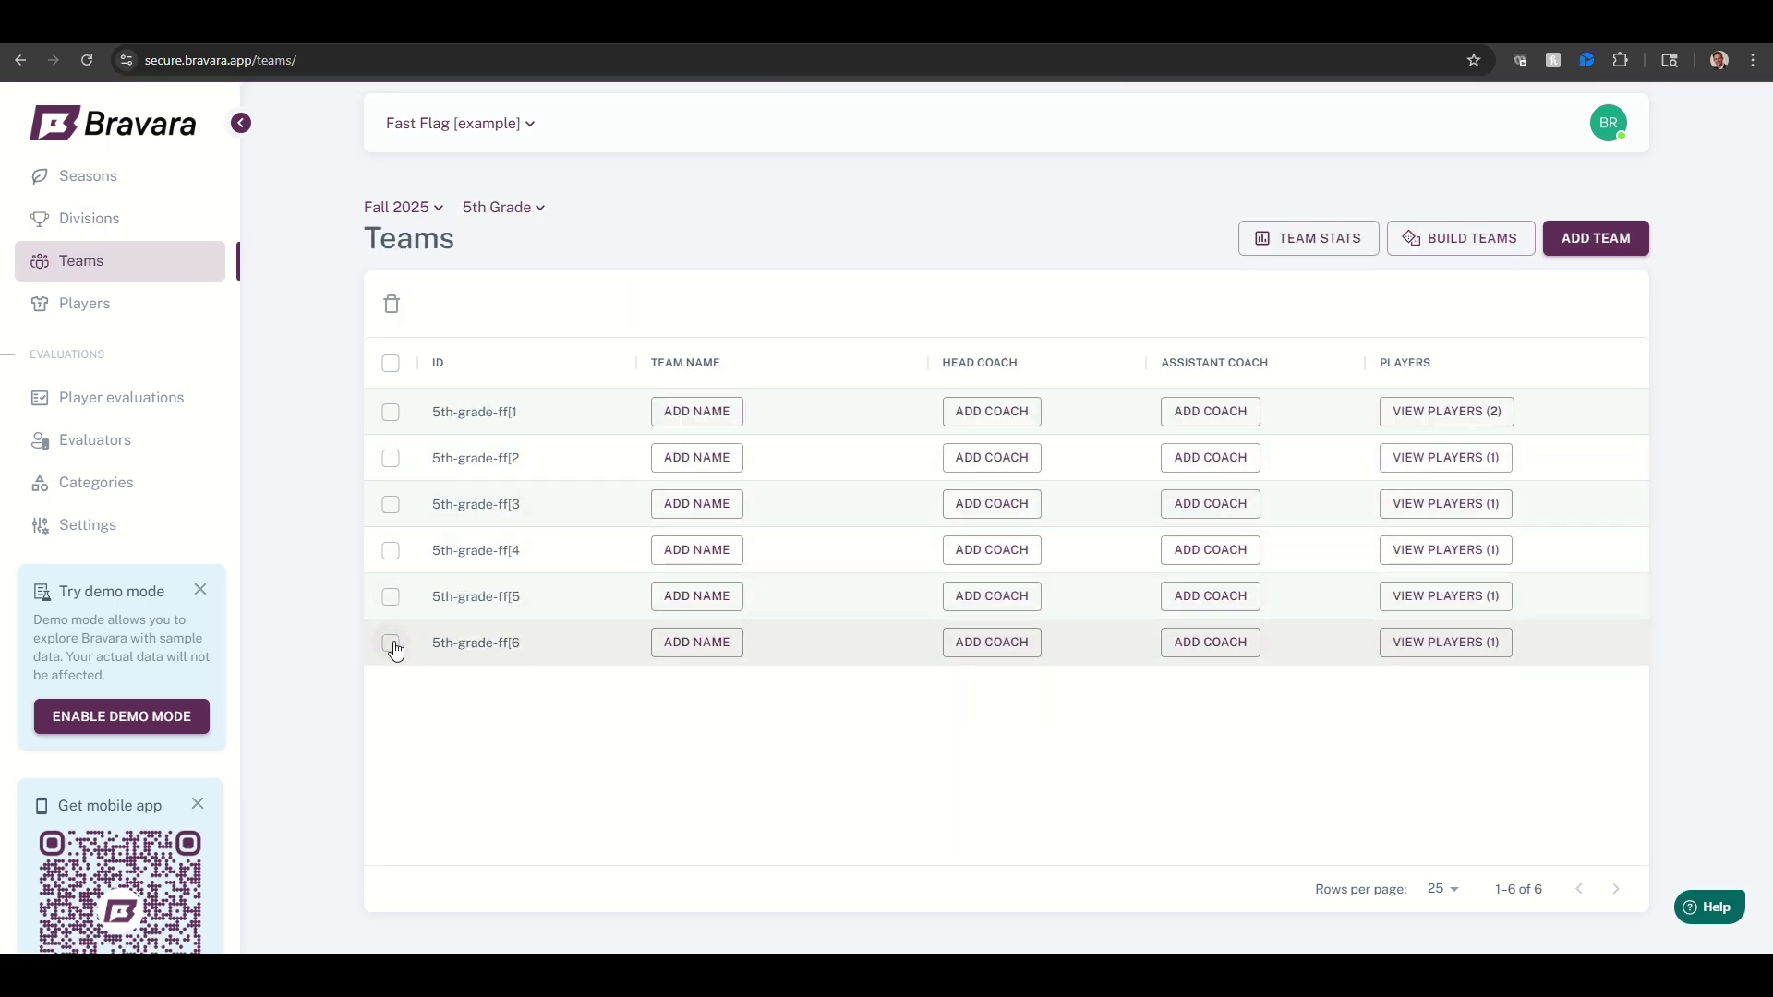
left_click(394, 652)
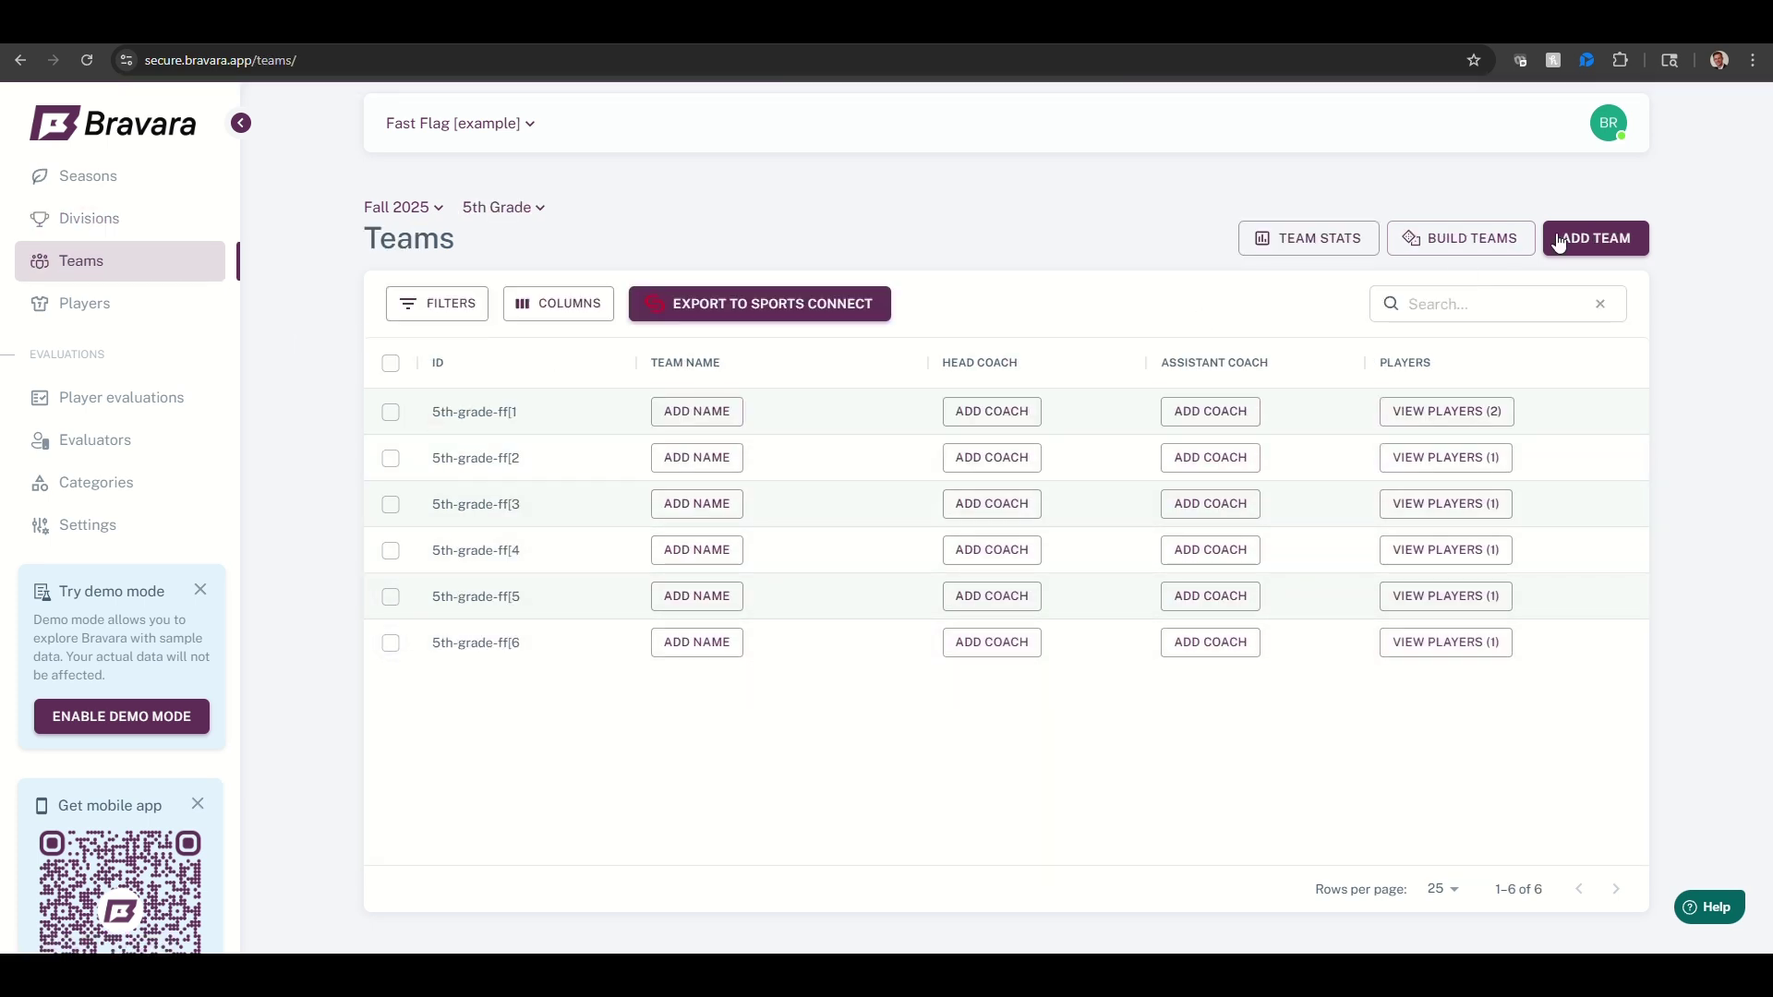
Step: Add a head coach to team 5th-grade-ff|1, finding the person by last name
left_click(997, 413)
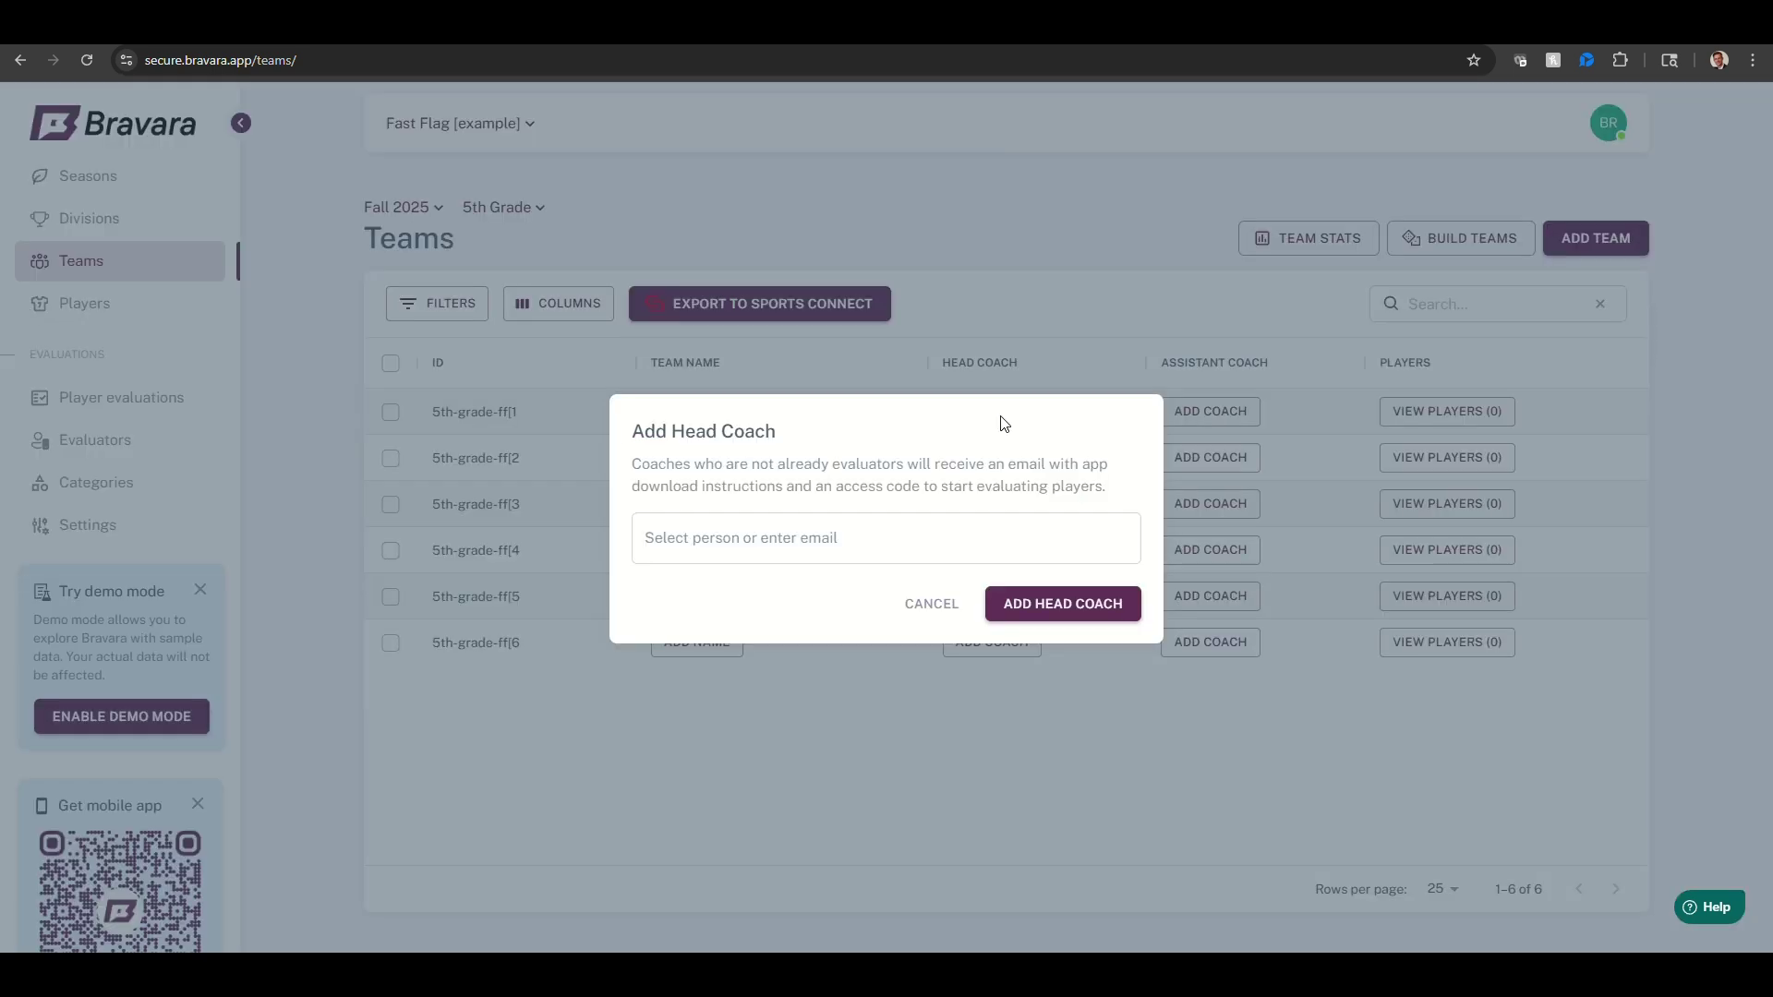
left_click(938, 547)
type("Foster")
left_click(938, 588)
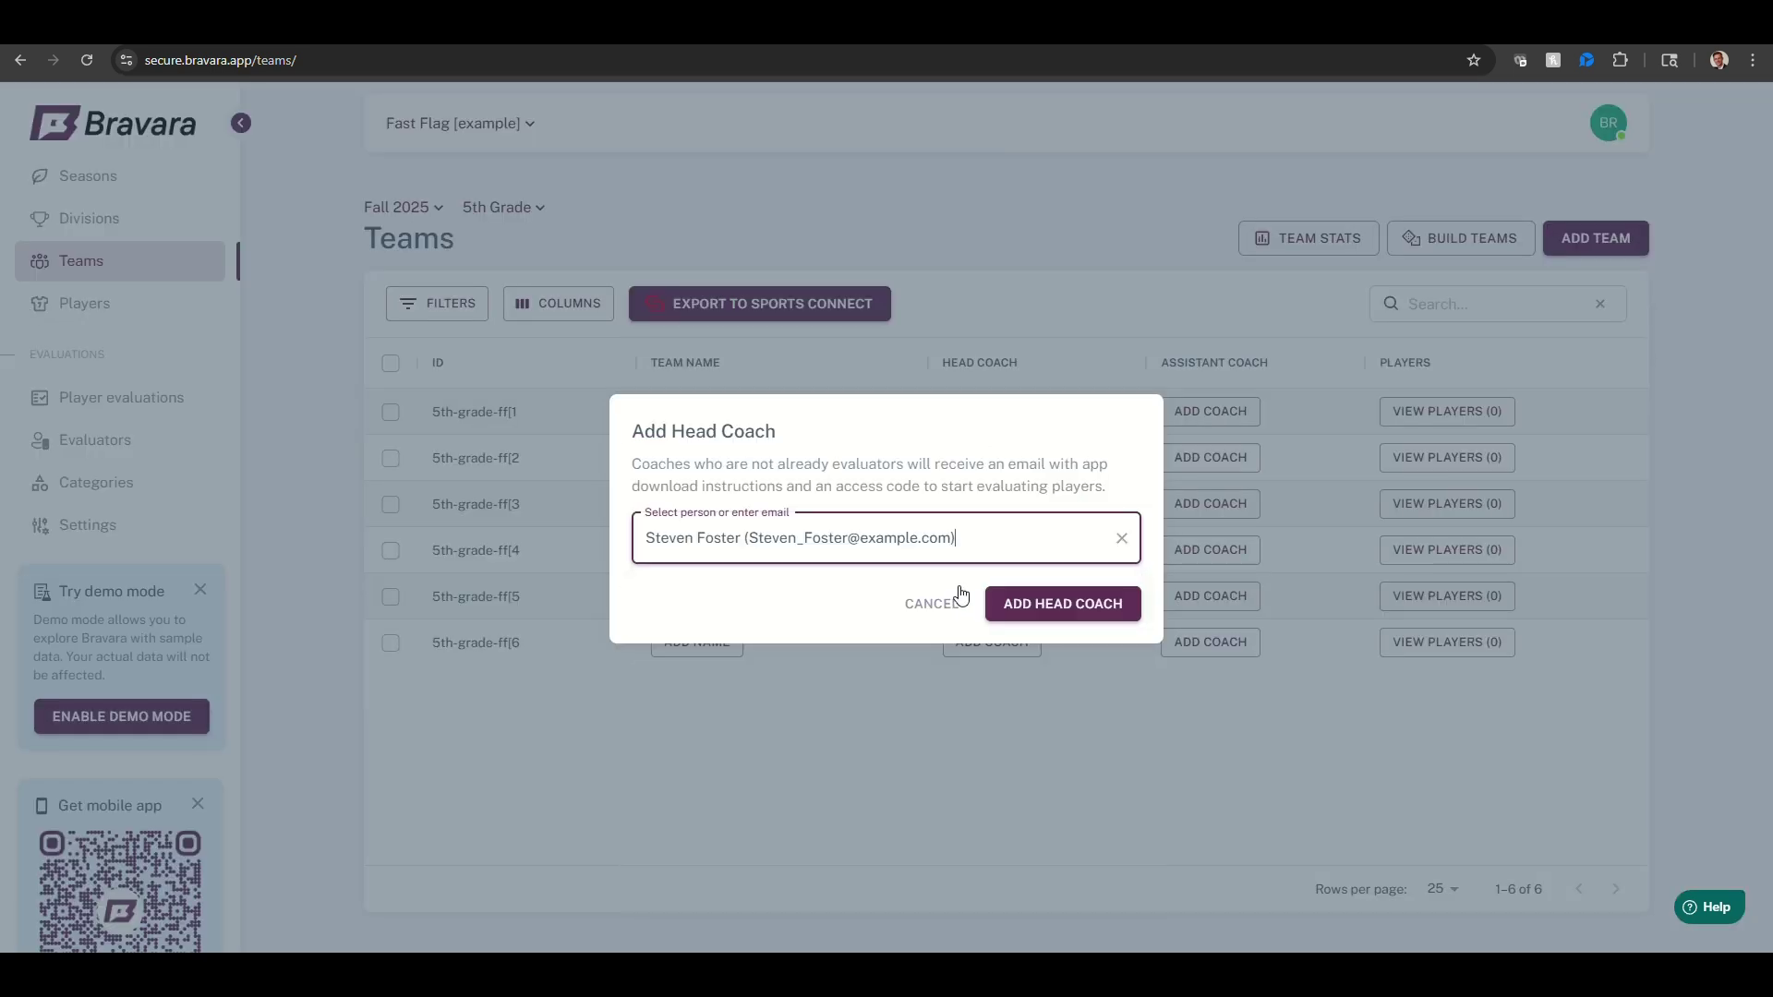
left_click(1083, 607)
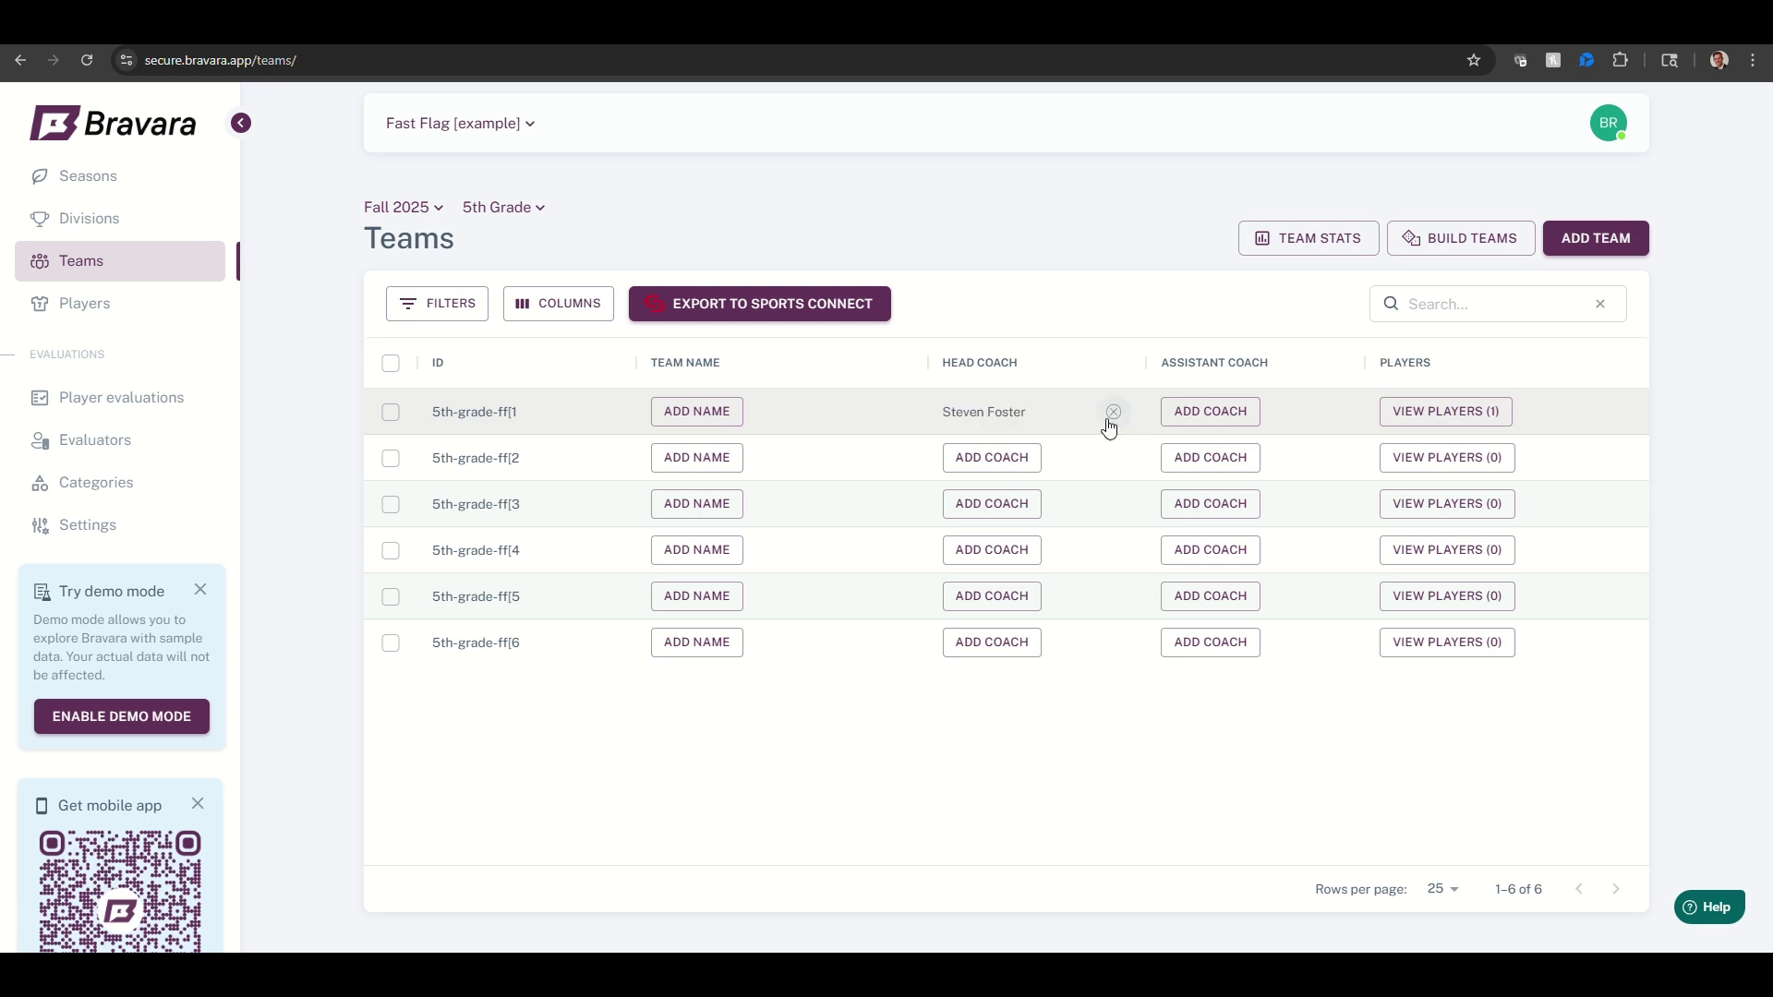
Step: Add an assistant coach to team 5th-grade-ff|1, finding the person by last name
left_click(1216, 417)
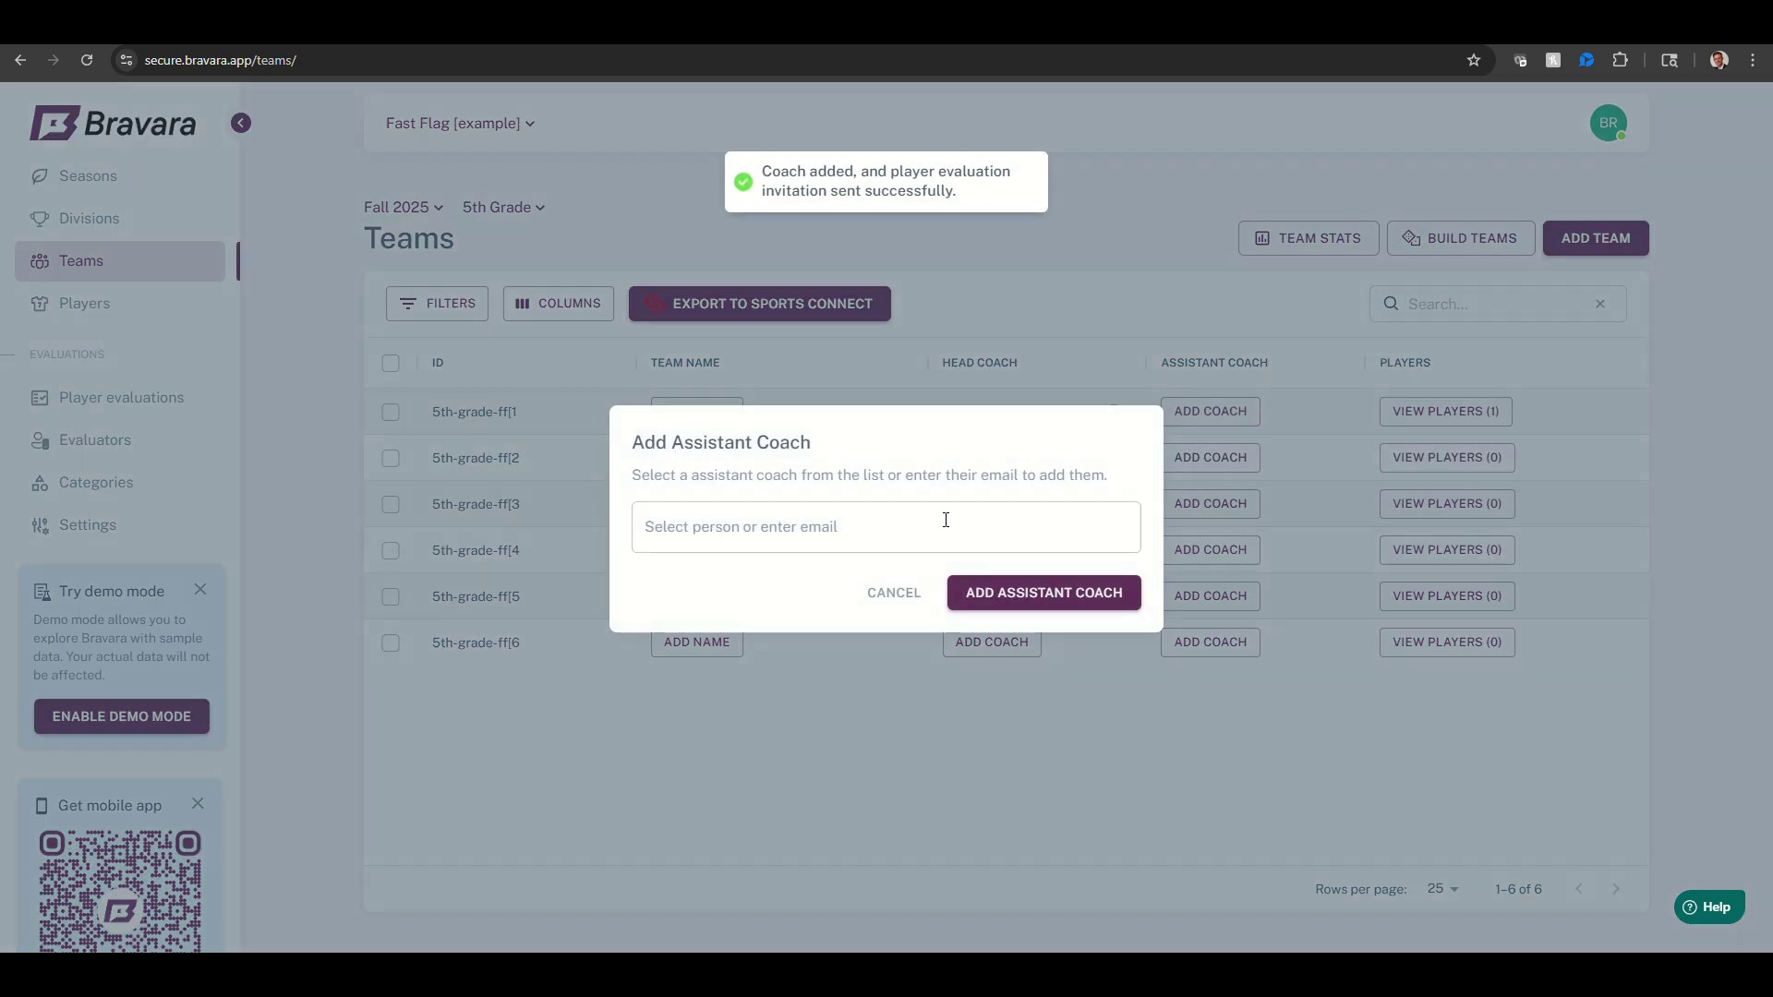
left_click(944, 520)
type("young")
left_click(988, 579)
left_click(1034, 592)
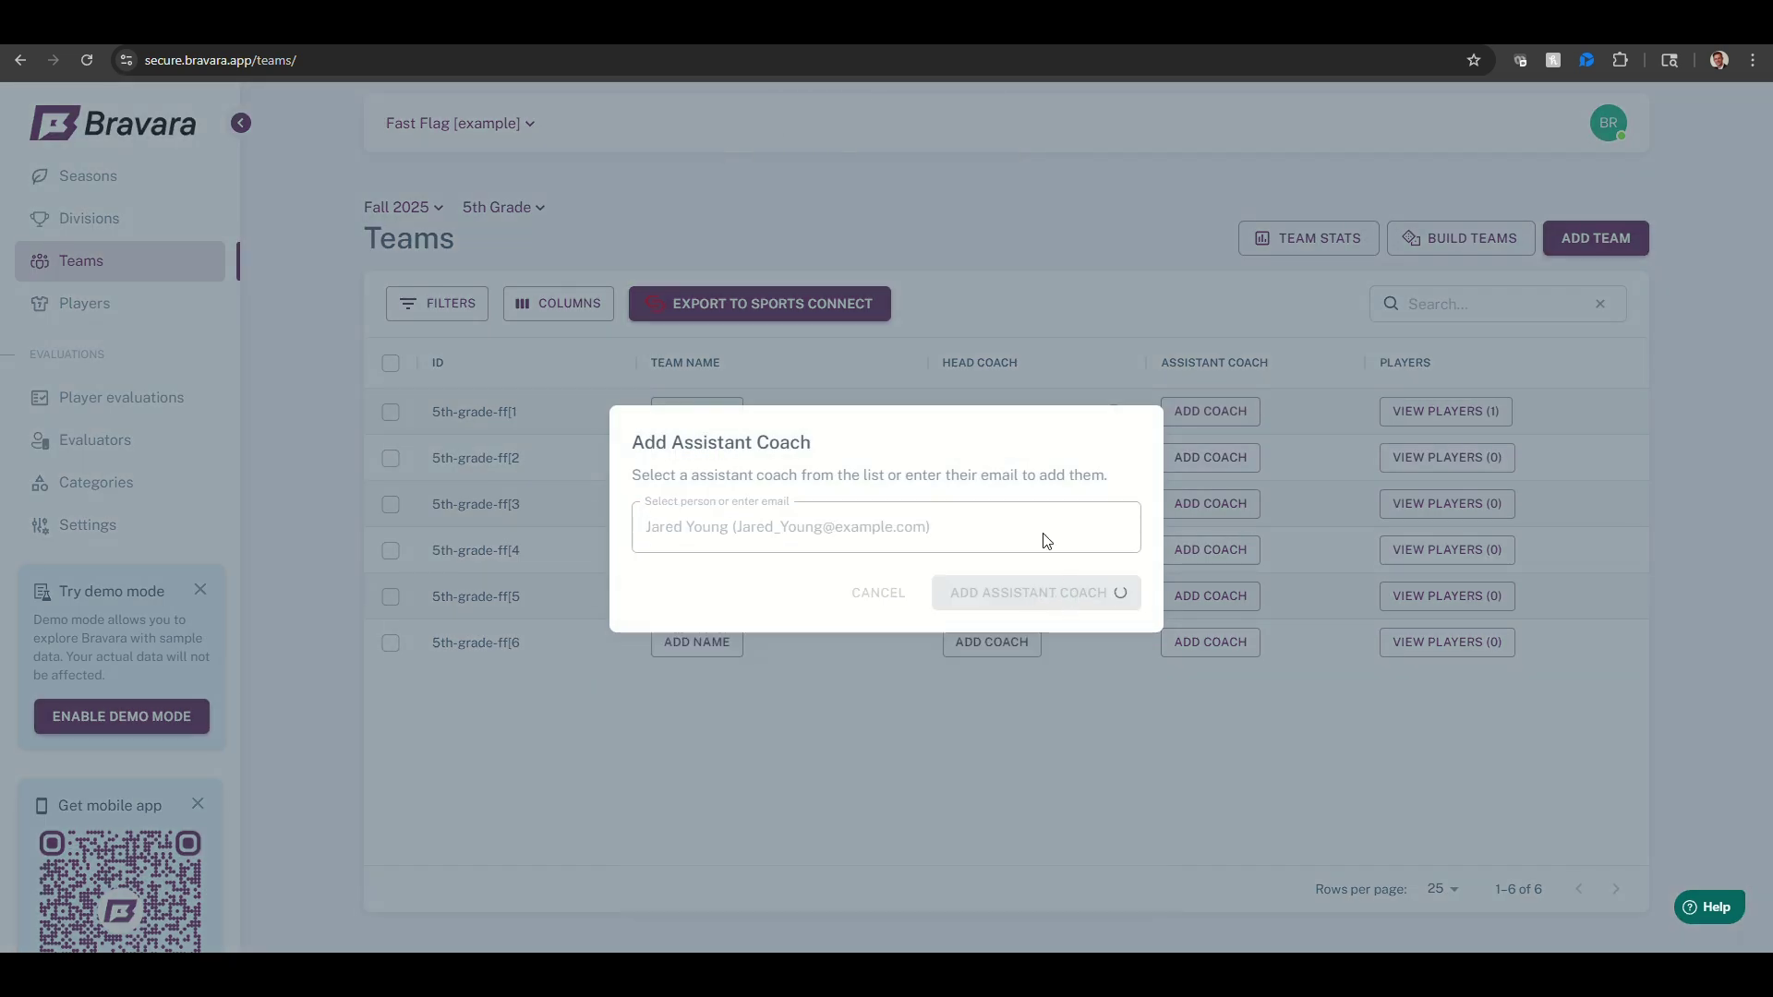
Step: Add a head coach to team 5th-grade-ff|2, finding the person by last name
left_click(1034, 469)
left_click(965, 534)
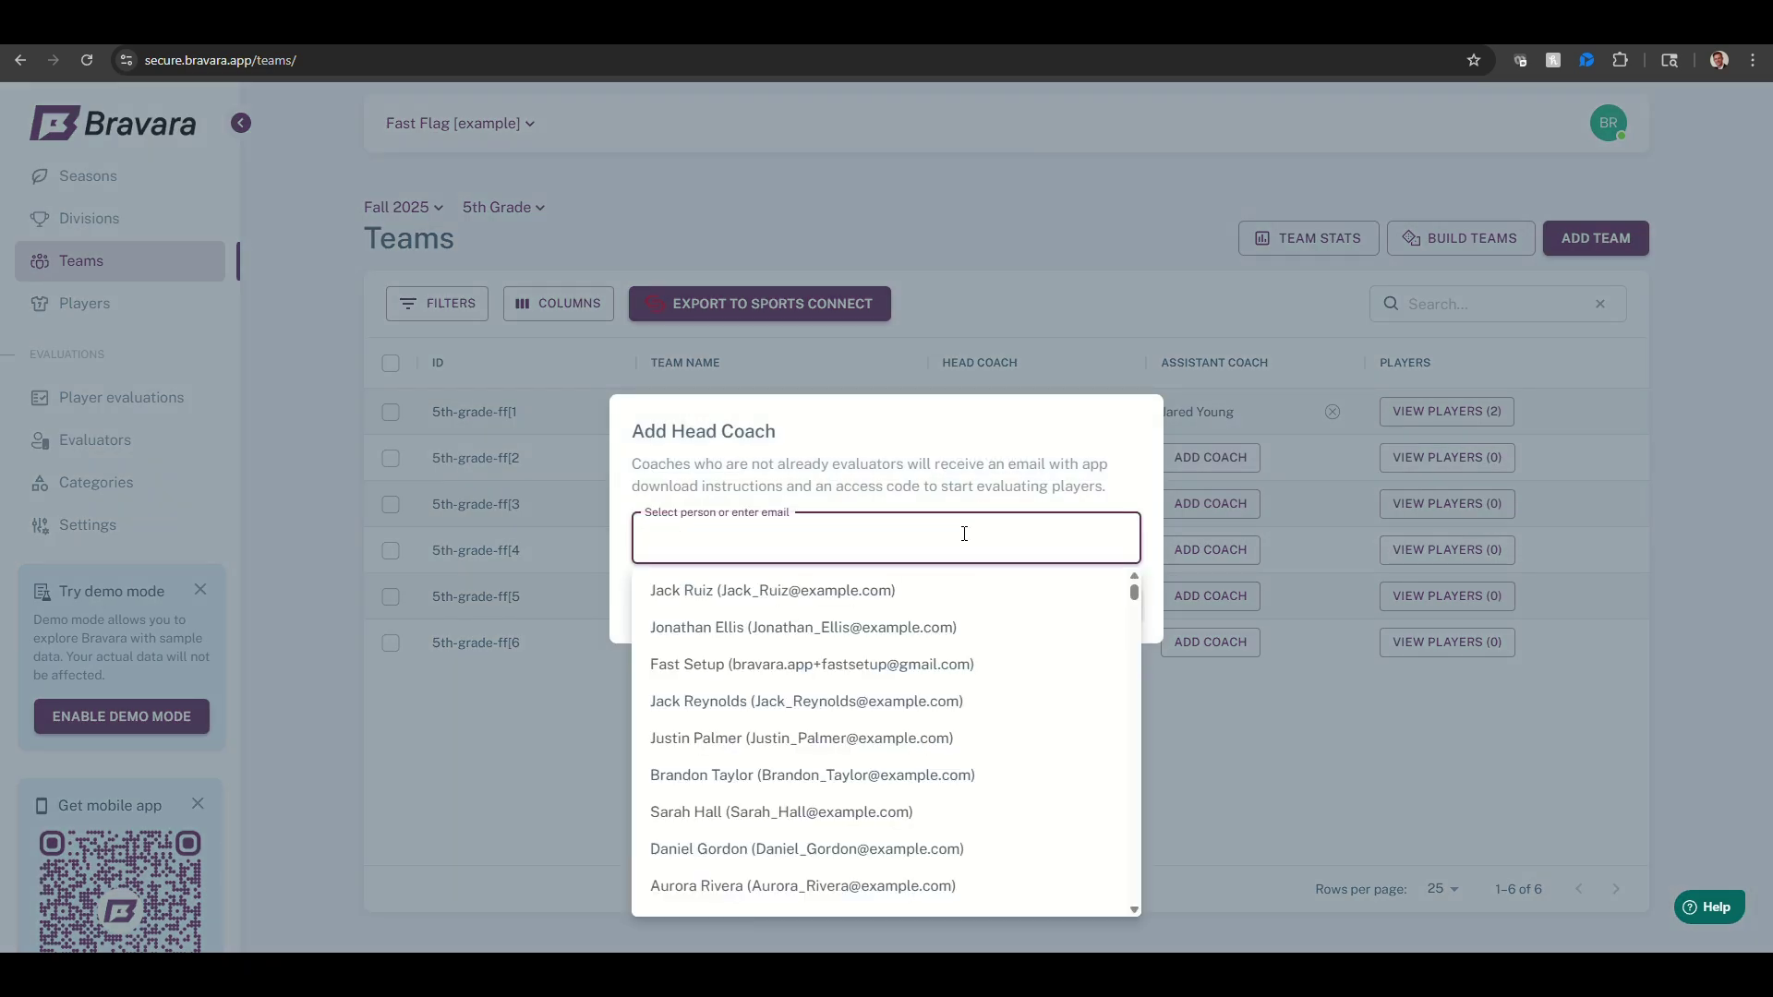
type("lawrence")
left_click(957, 592)
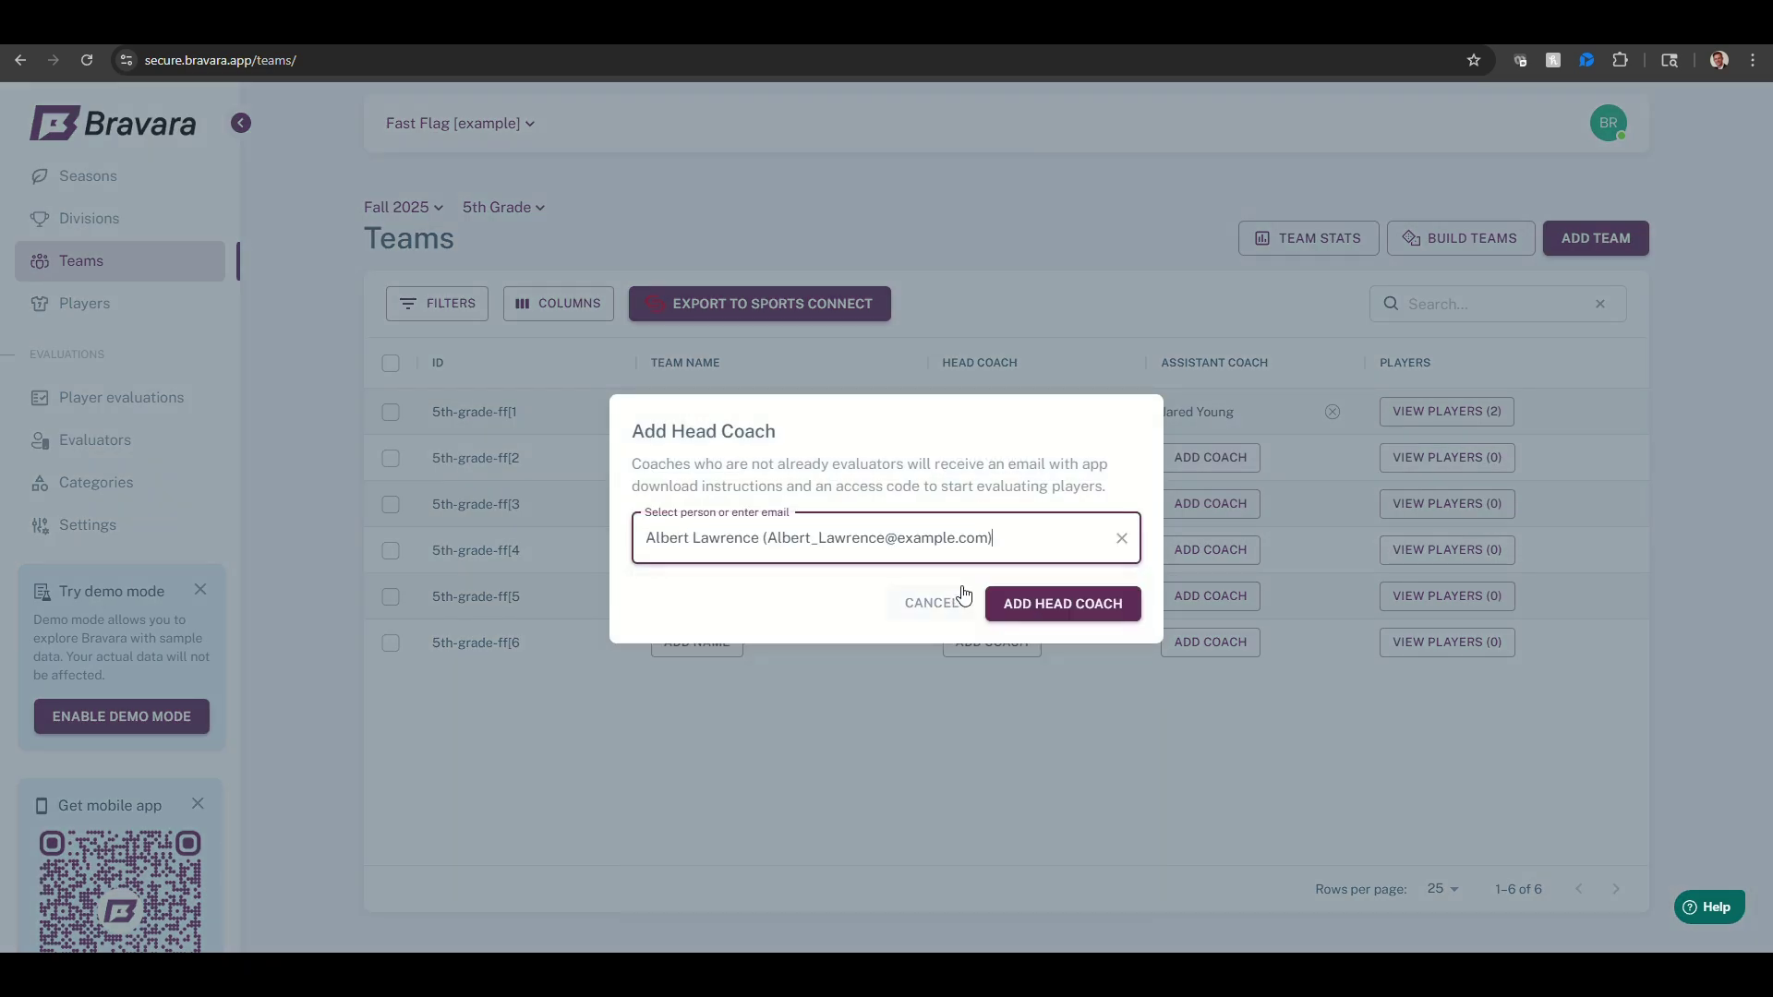
left_click(1062, 602)
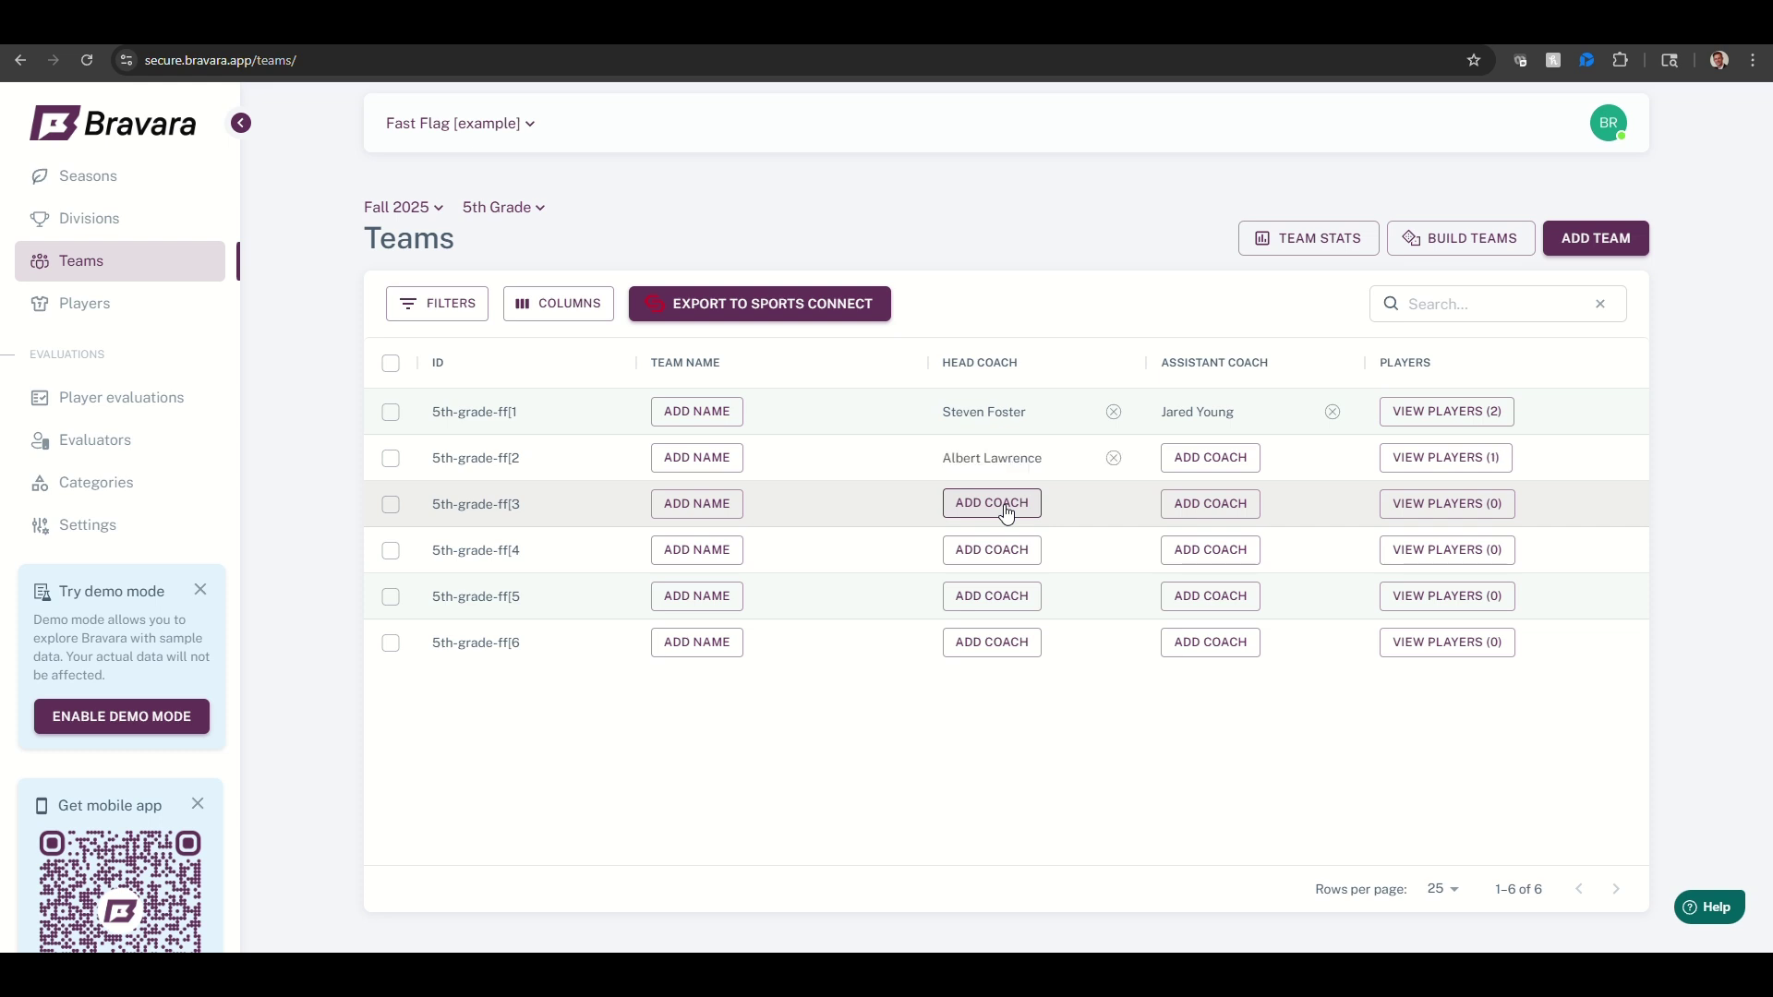
Step: Add a head coach to team 5th-grade-ff|3, finding the person by last name
left_click(1007, 514)
left_click(987, 538)
type("hall")
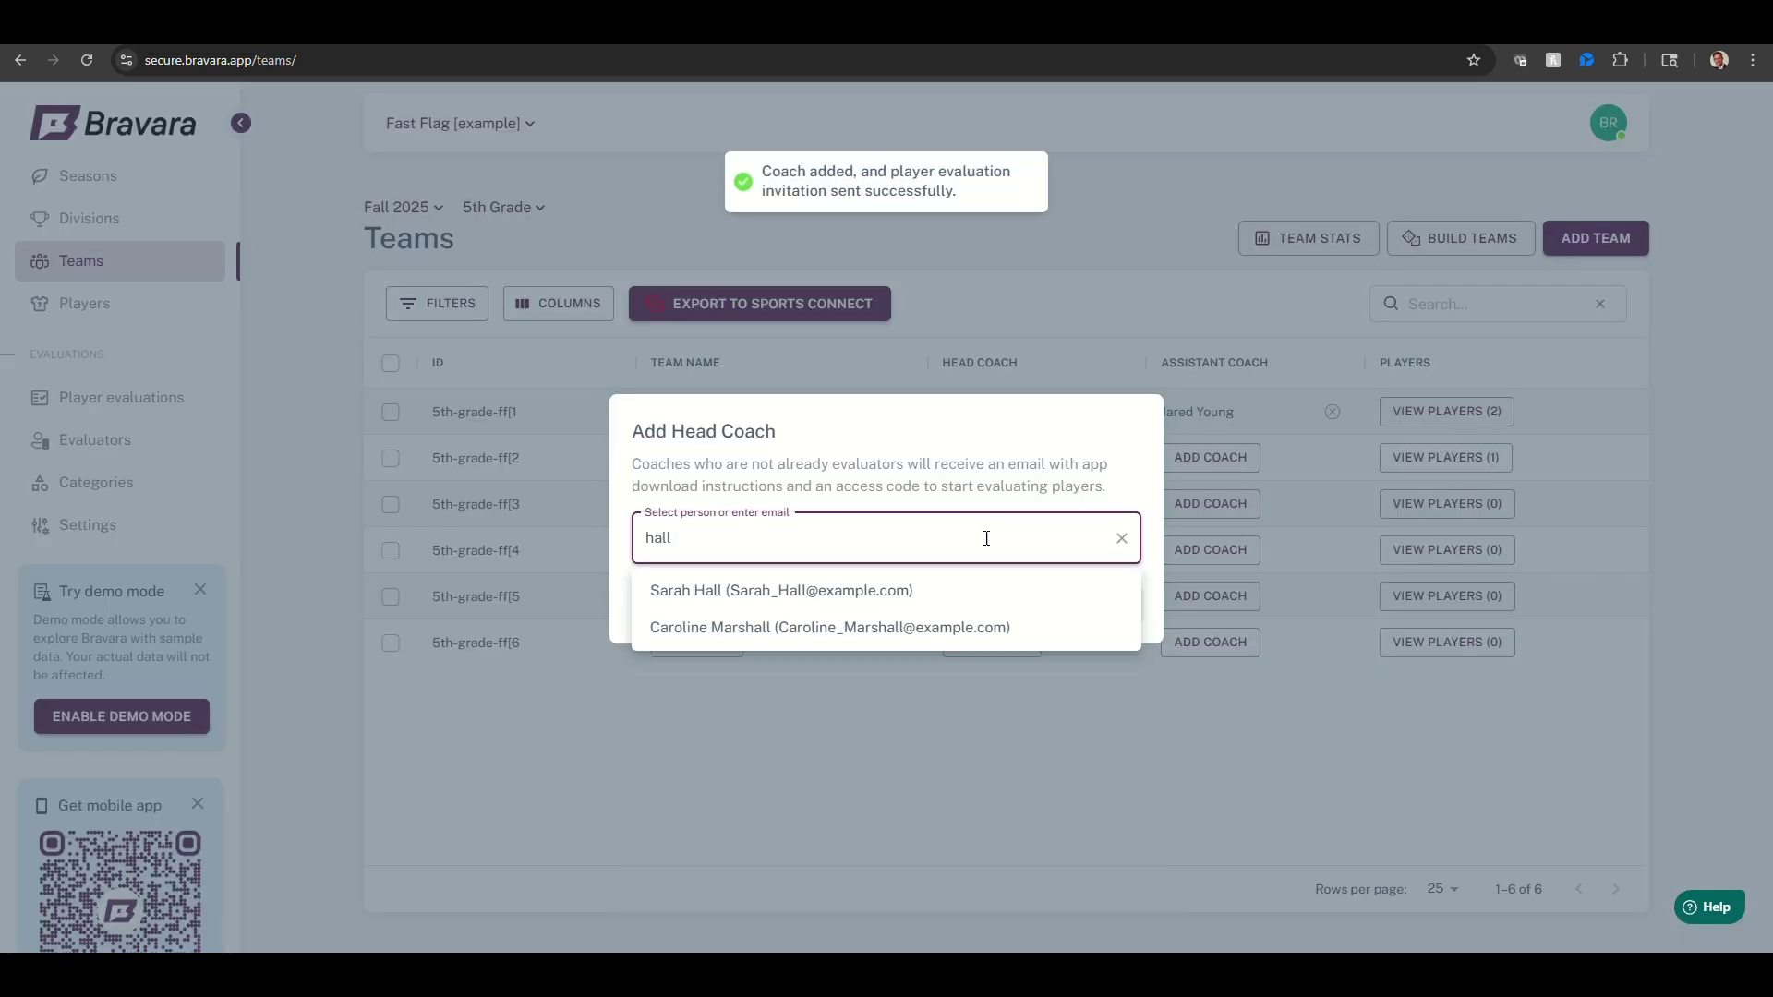
left_click(1016, 587)
left_click(1027, 591)
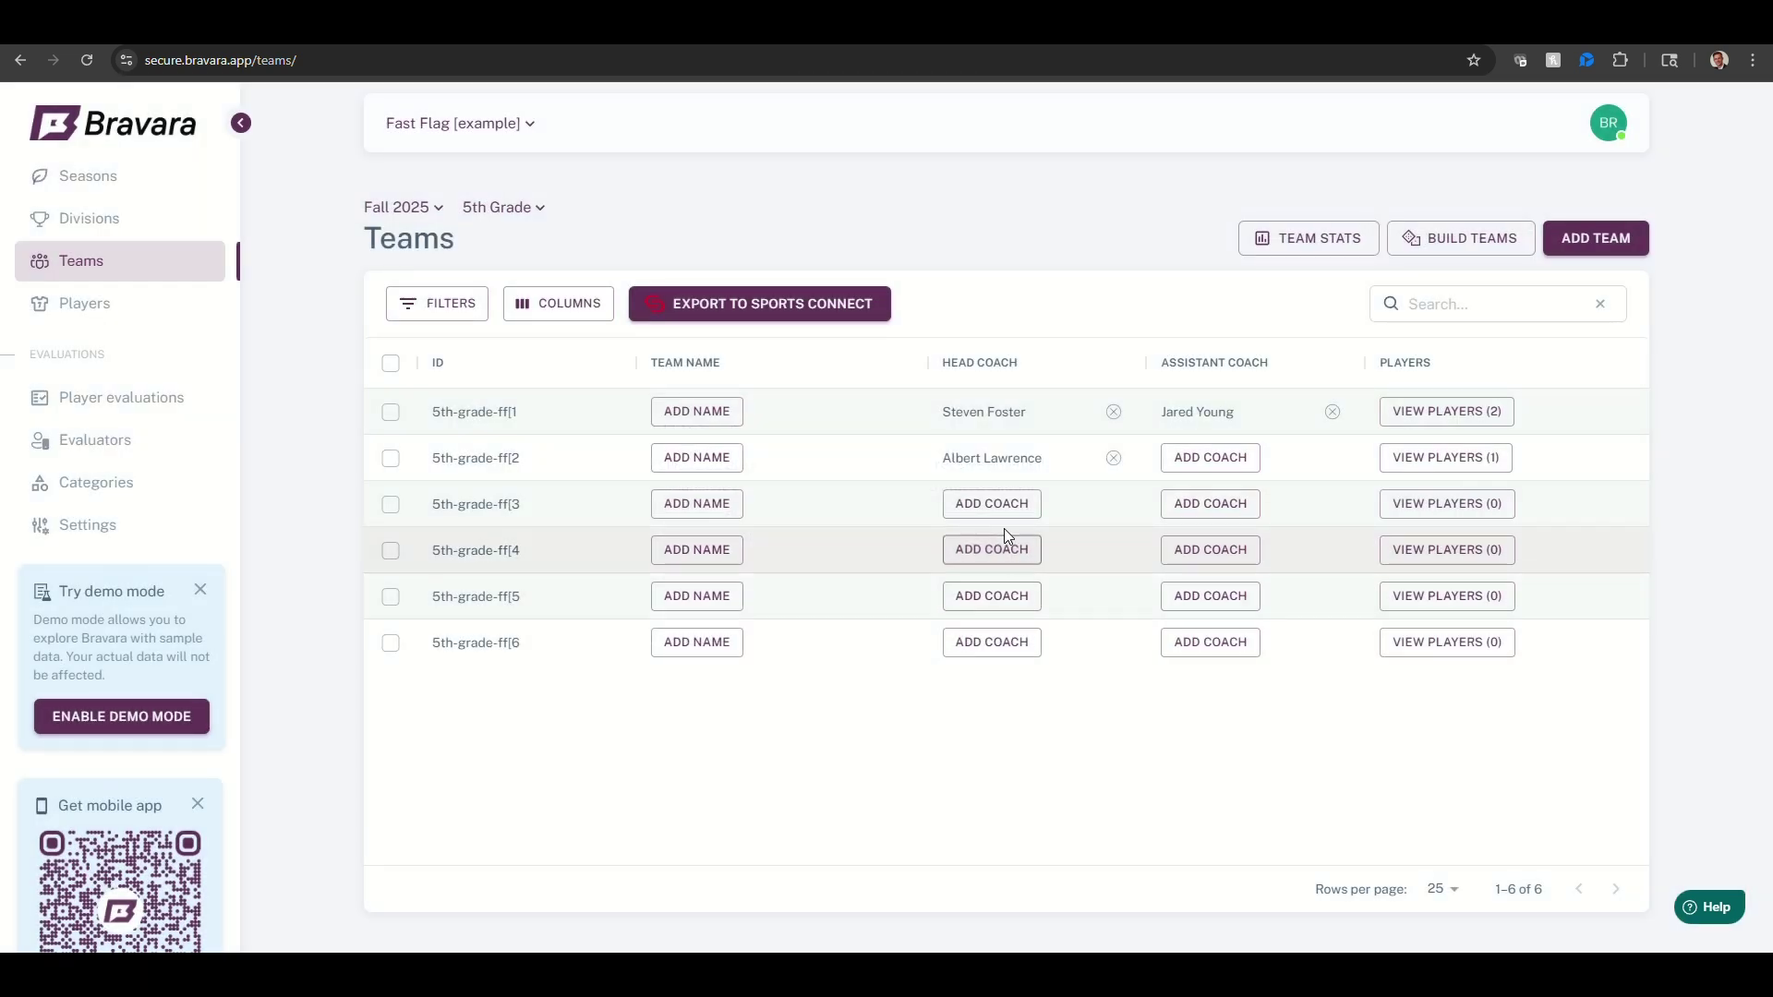
Step: Assign a head coach to team 5th-grade-ff|4
left_click(1009, 548)
left_click(987, 538)
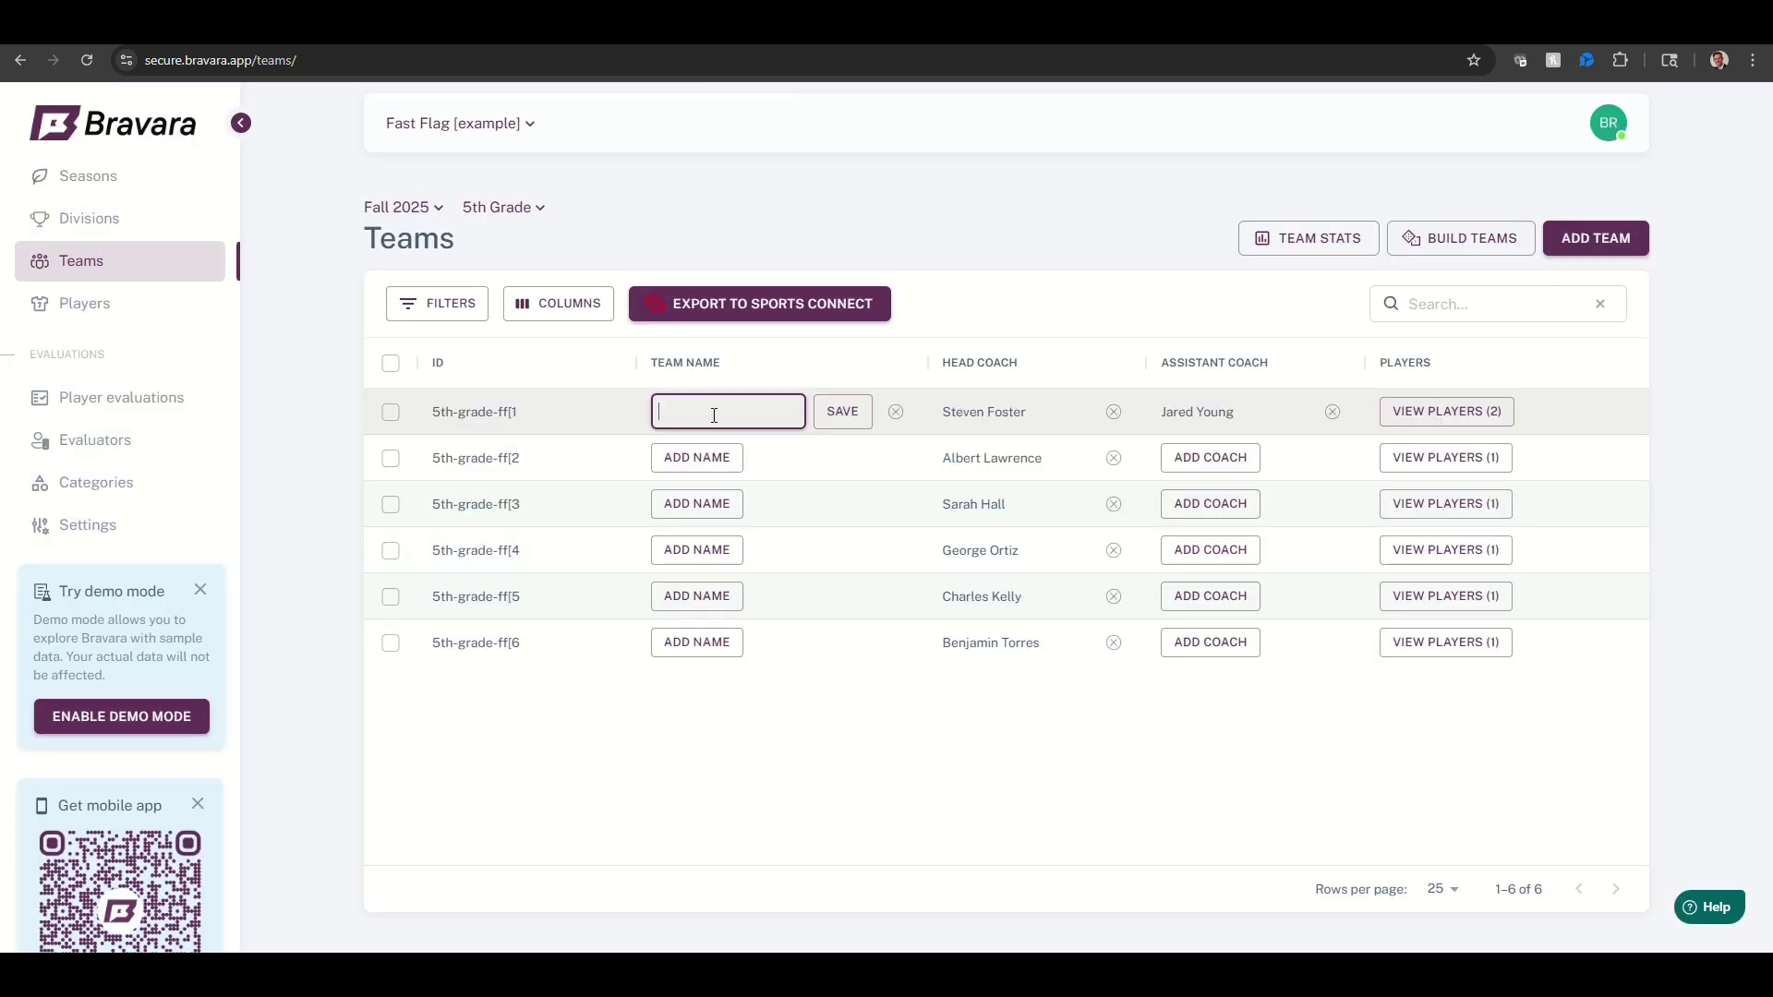
Step: Name team 5th-grade-ff|1 Bucks and team 5th-grade-ff|2 Panthers
left_click(844, 414)
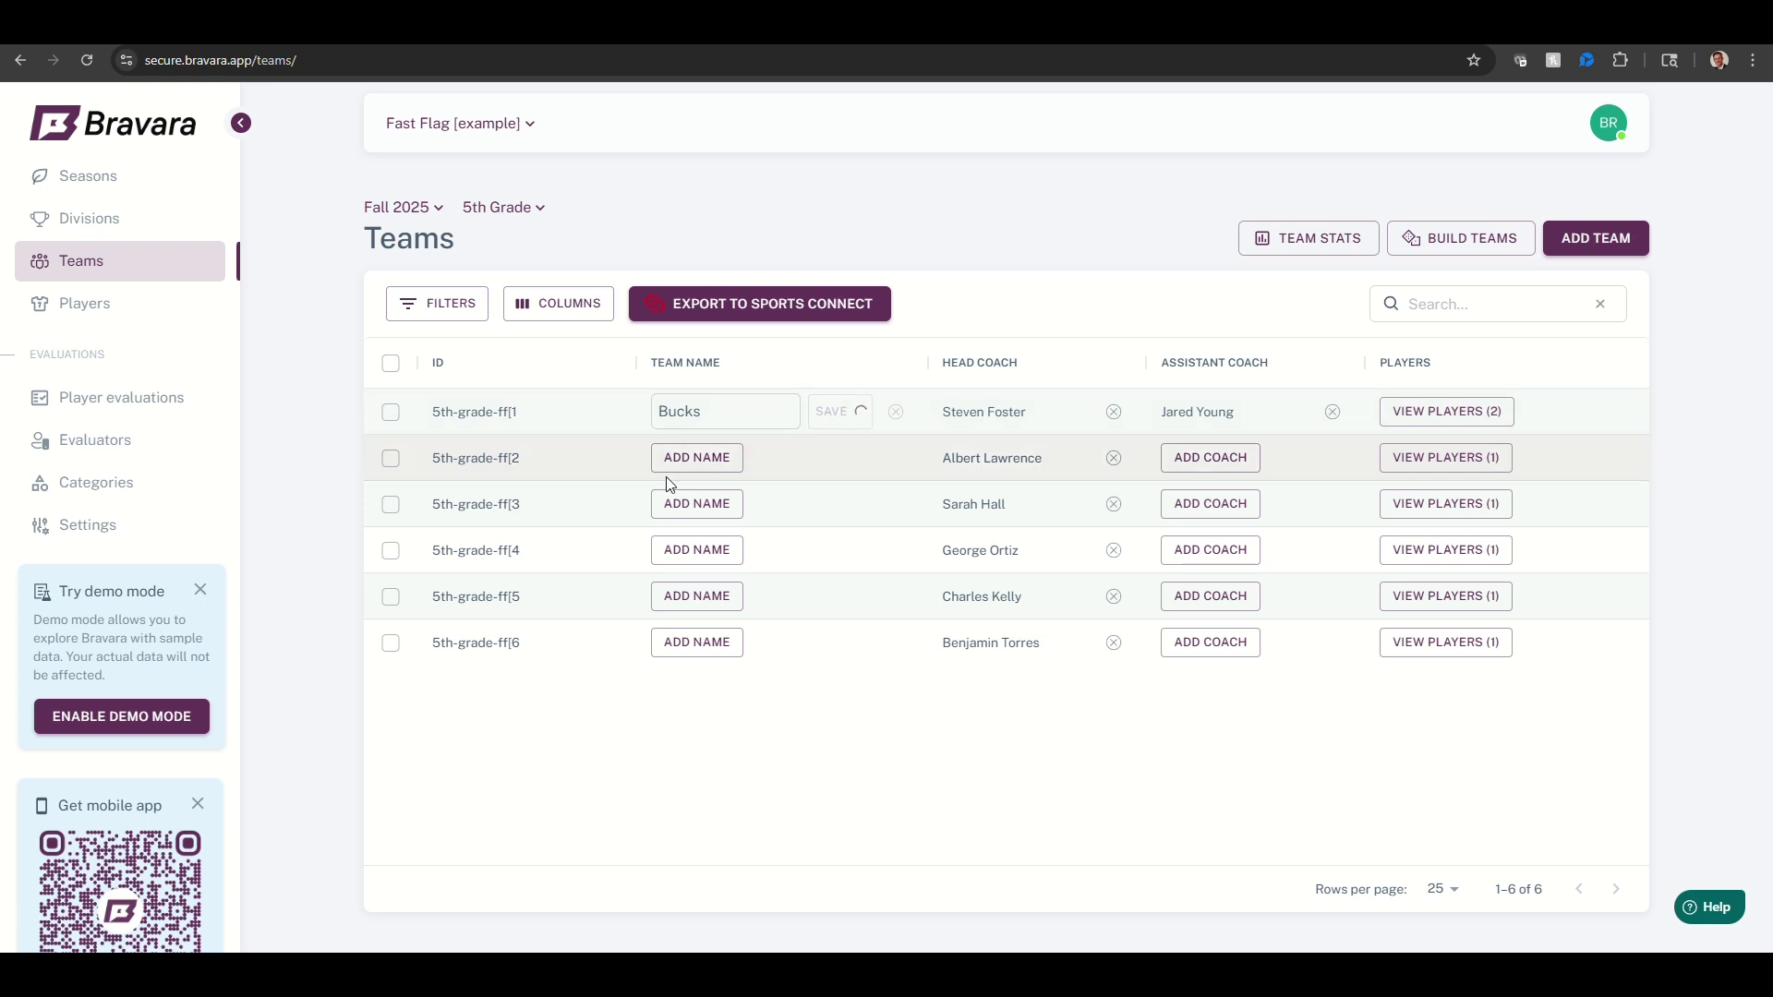
left_click(716, 458)
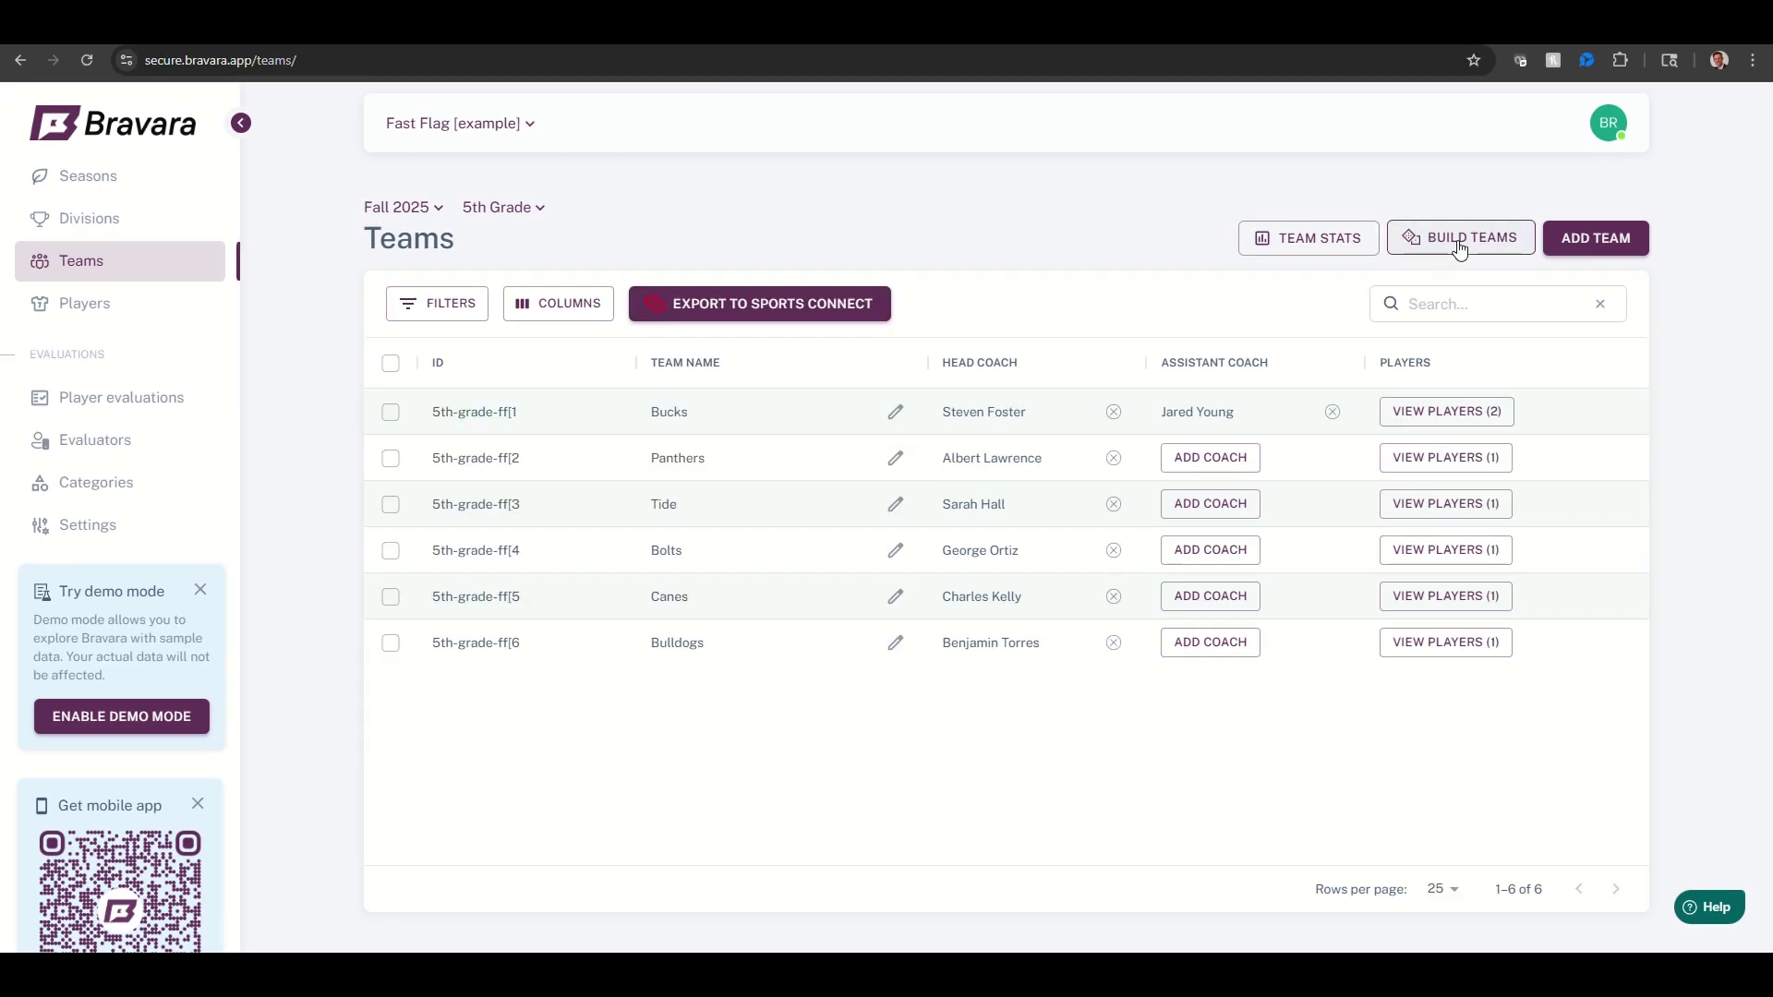
Step: Choose the recommended Team Builder method for building the 5th Grade teams and open its setup
left_click(1460, 245)
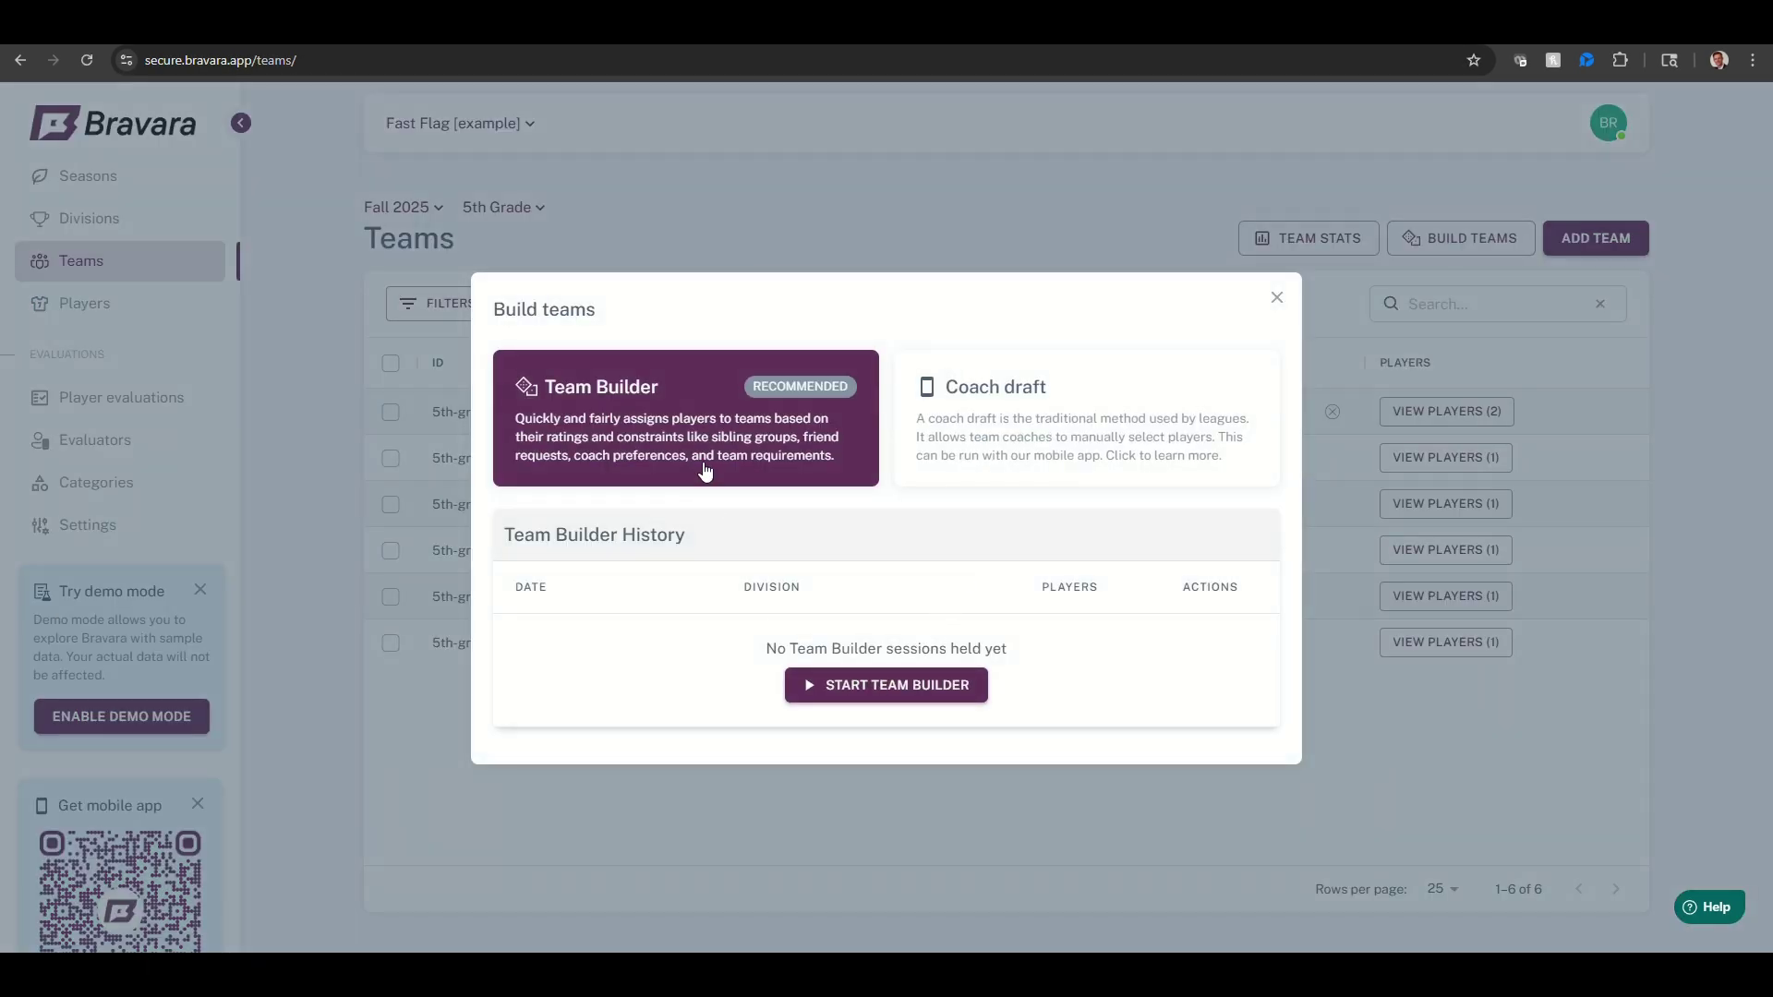
left_click(675, 420)
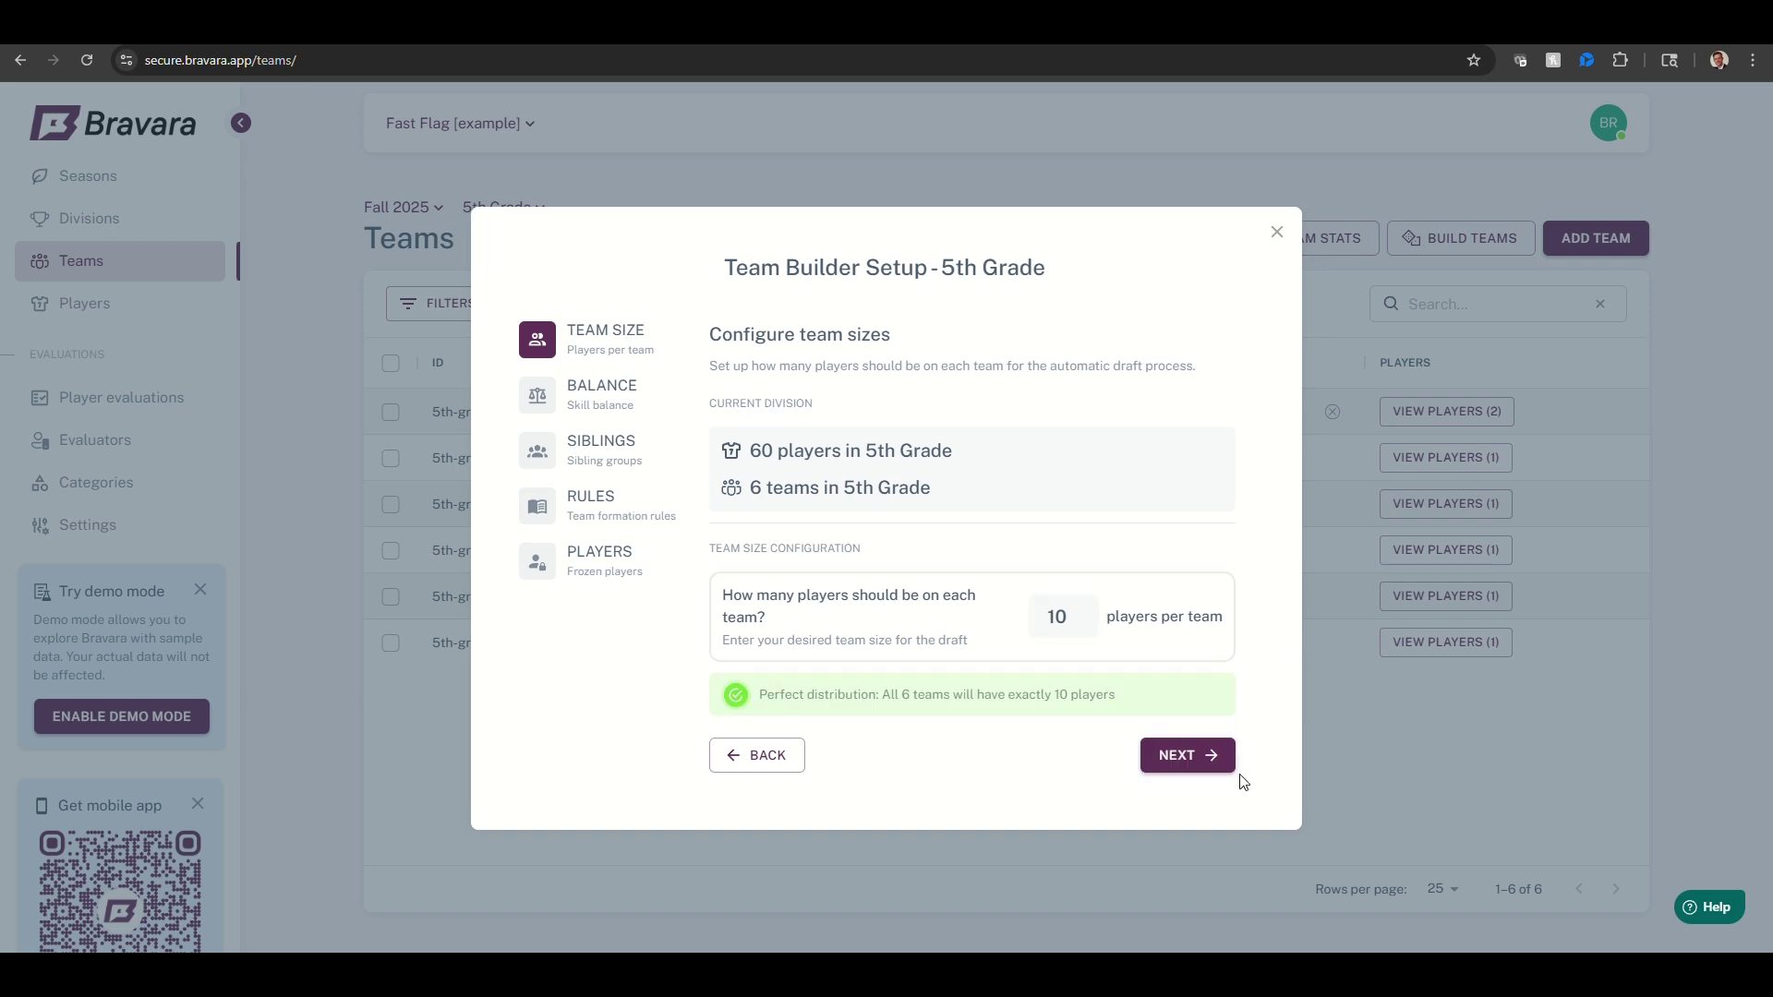
Step: Keep 10 players per team, lower the Experience category's skill weight, and continue to the team formation rules
left_click(1208, 767)
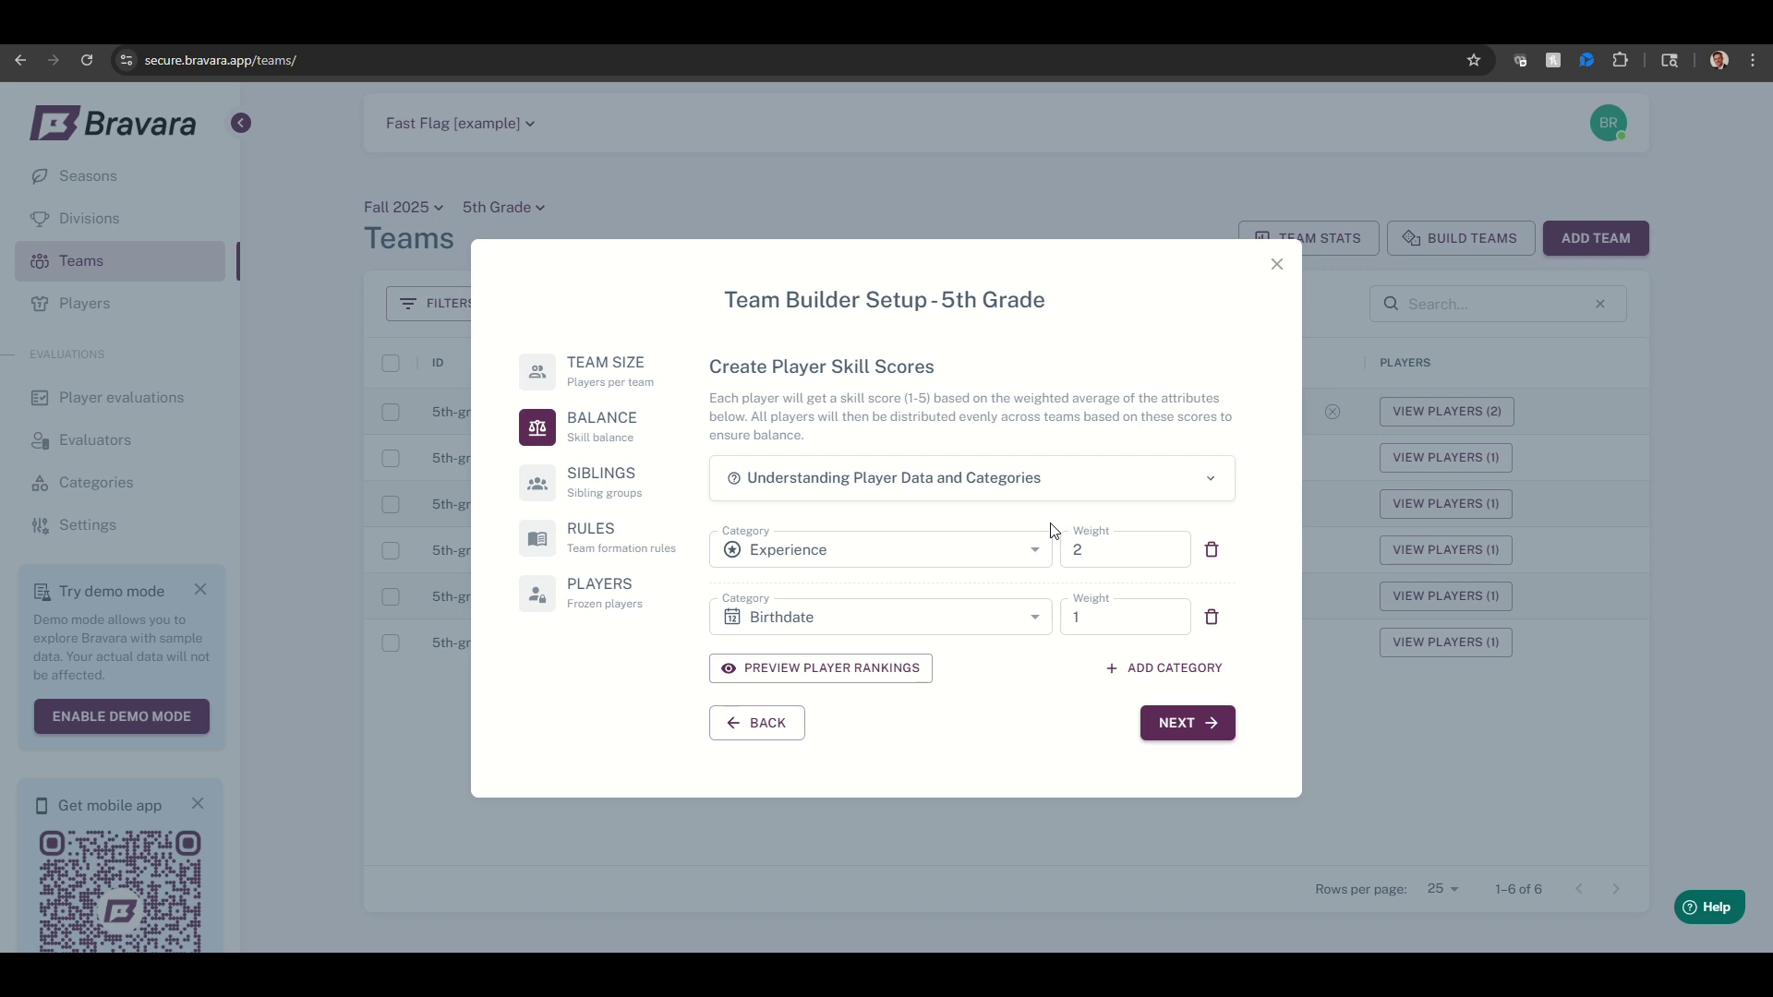
left_click(1173, 556)
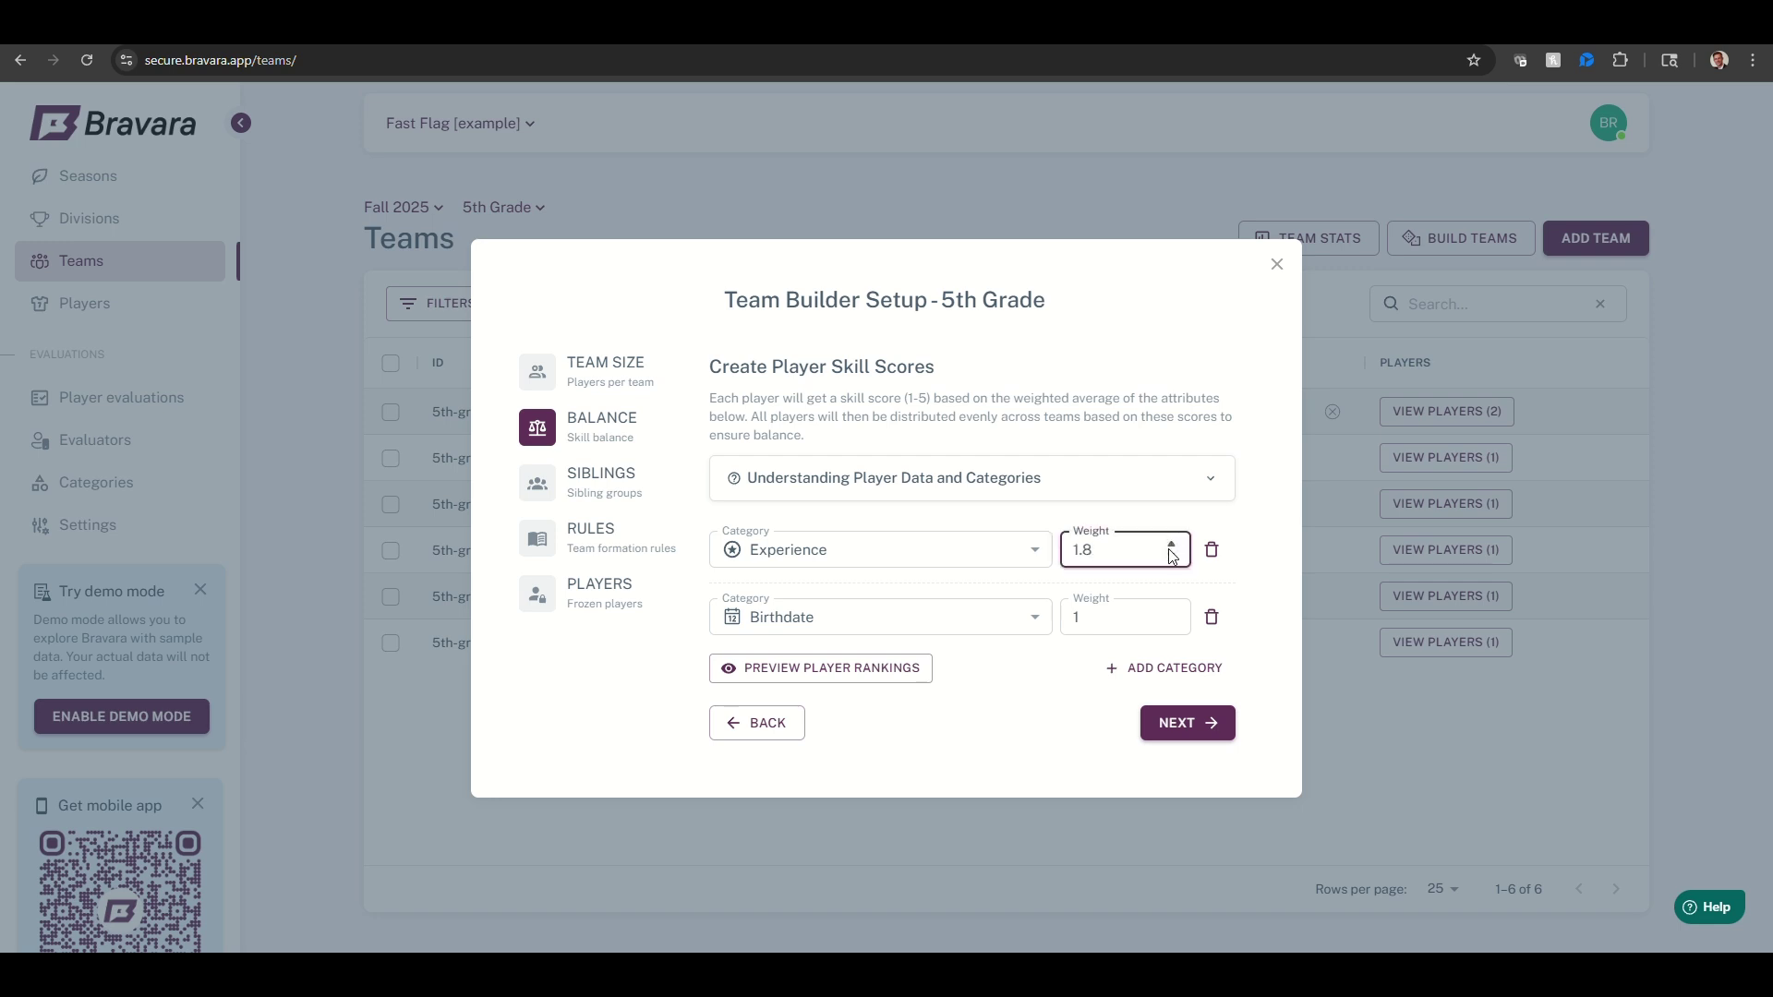
left_click(1172, 558)
left_click(1181, 727)
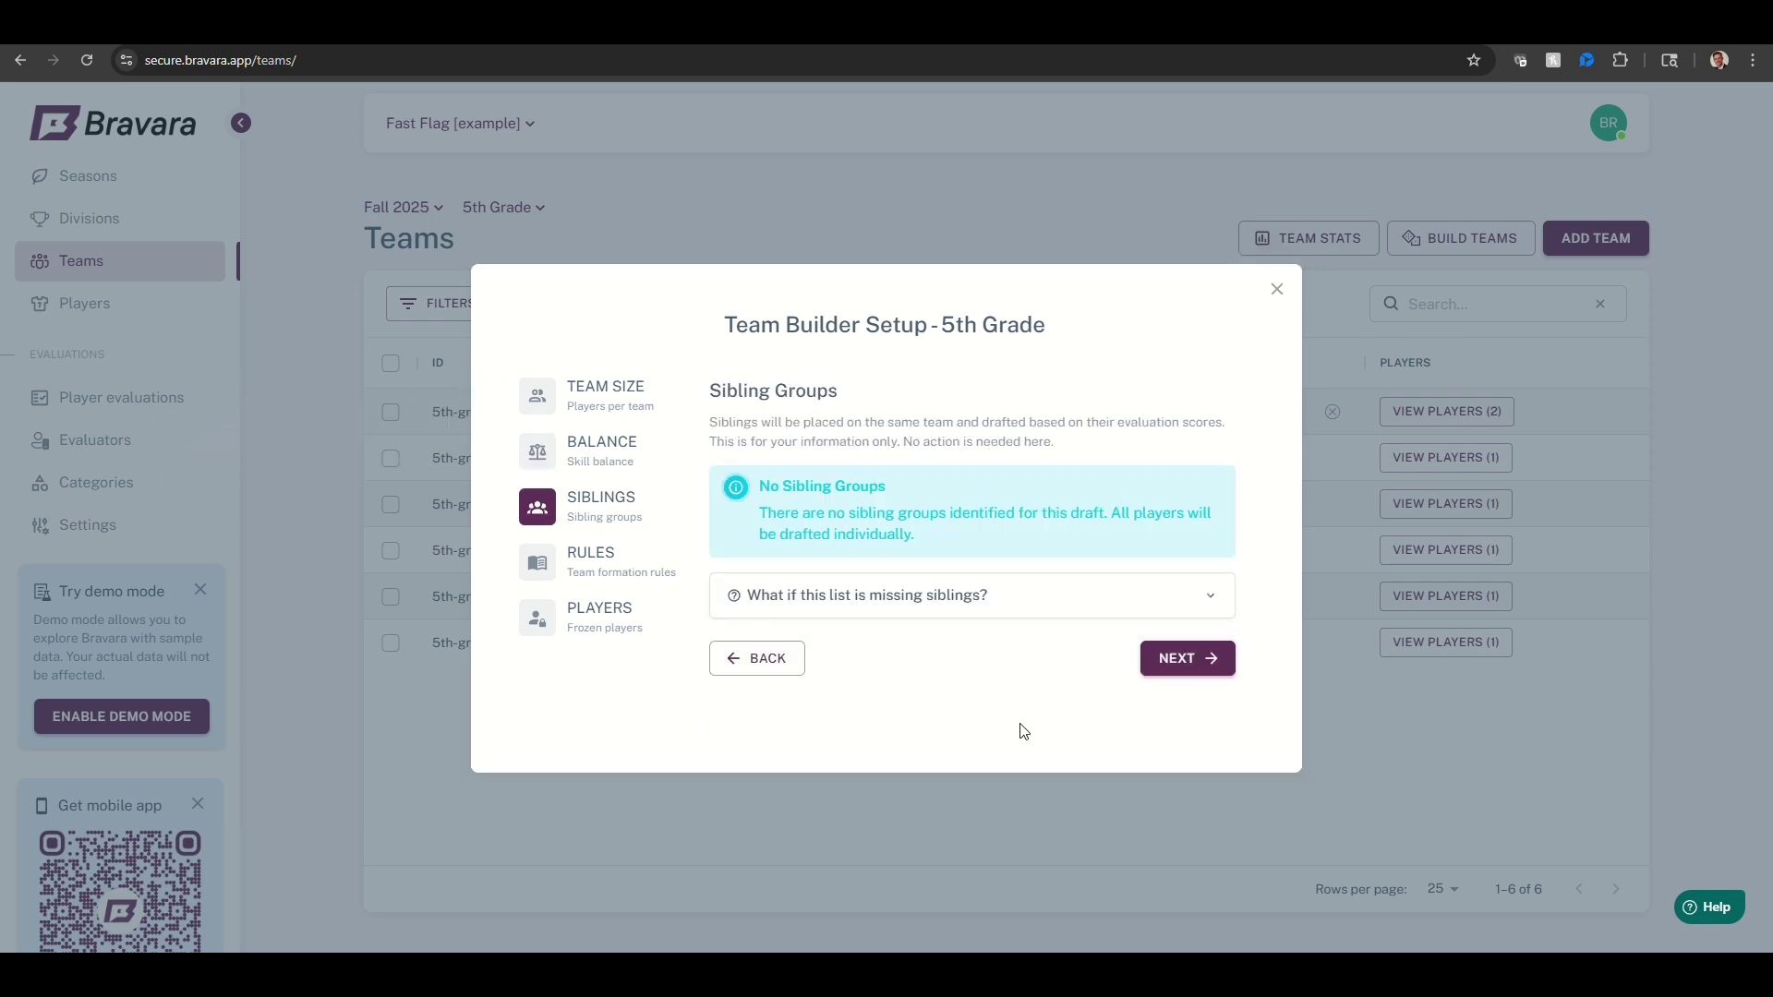
left_click(1179, 657)
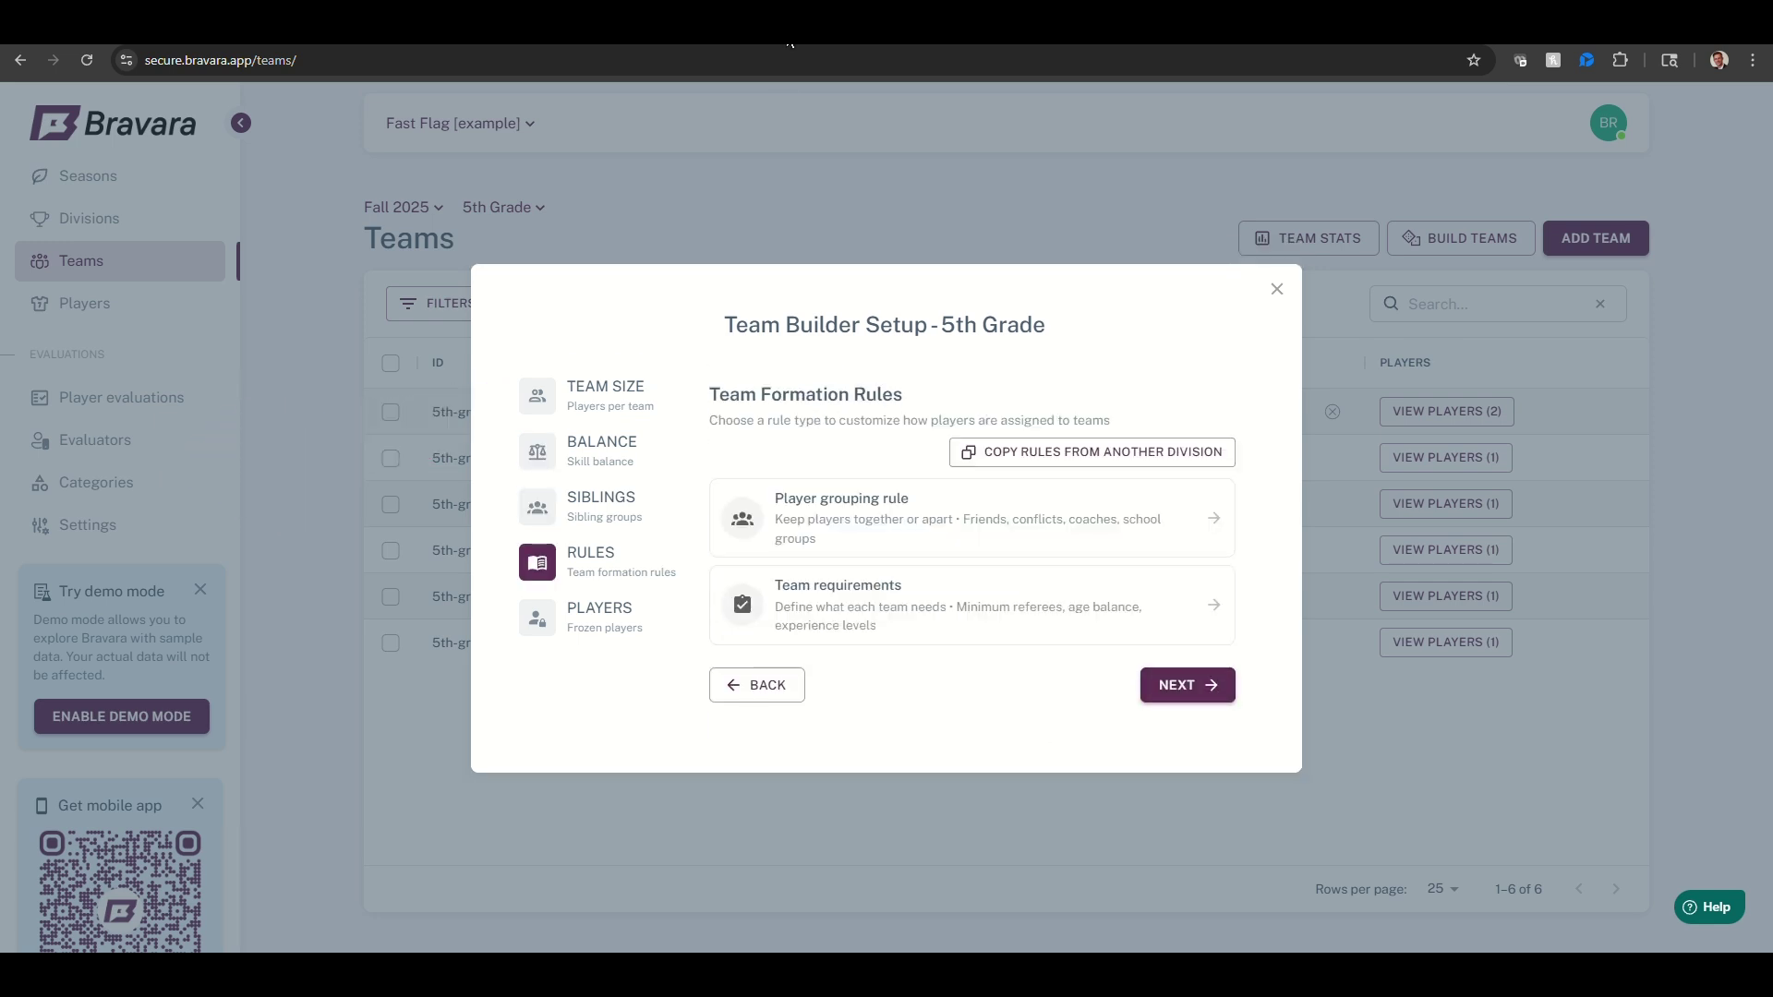
Step: Add a player grouping rule that keeps players together with their Friend at High priority
left_click(1093, 517)
left_click(822, 464)
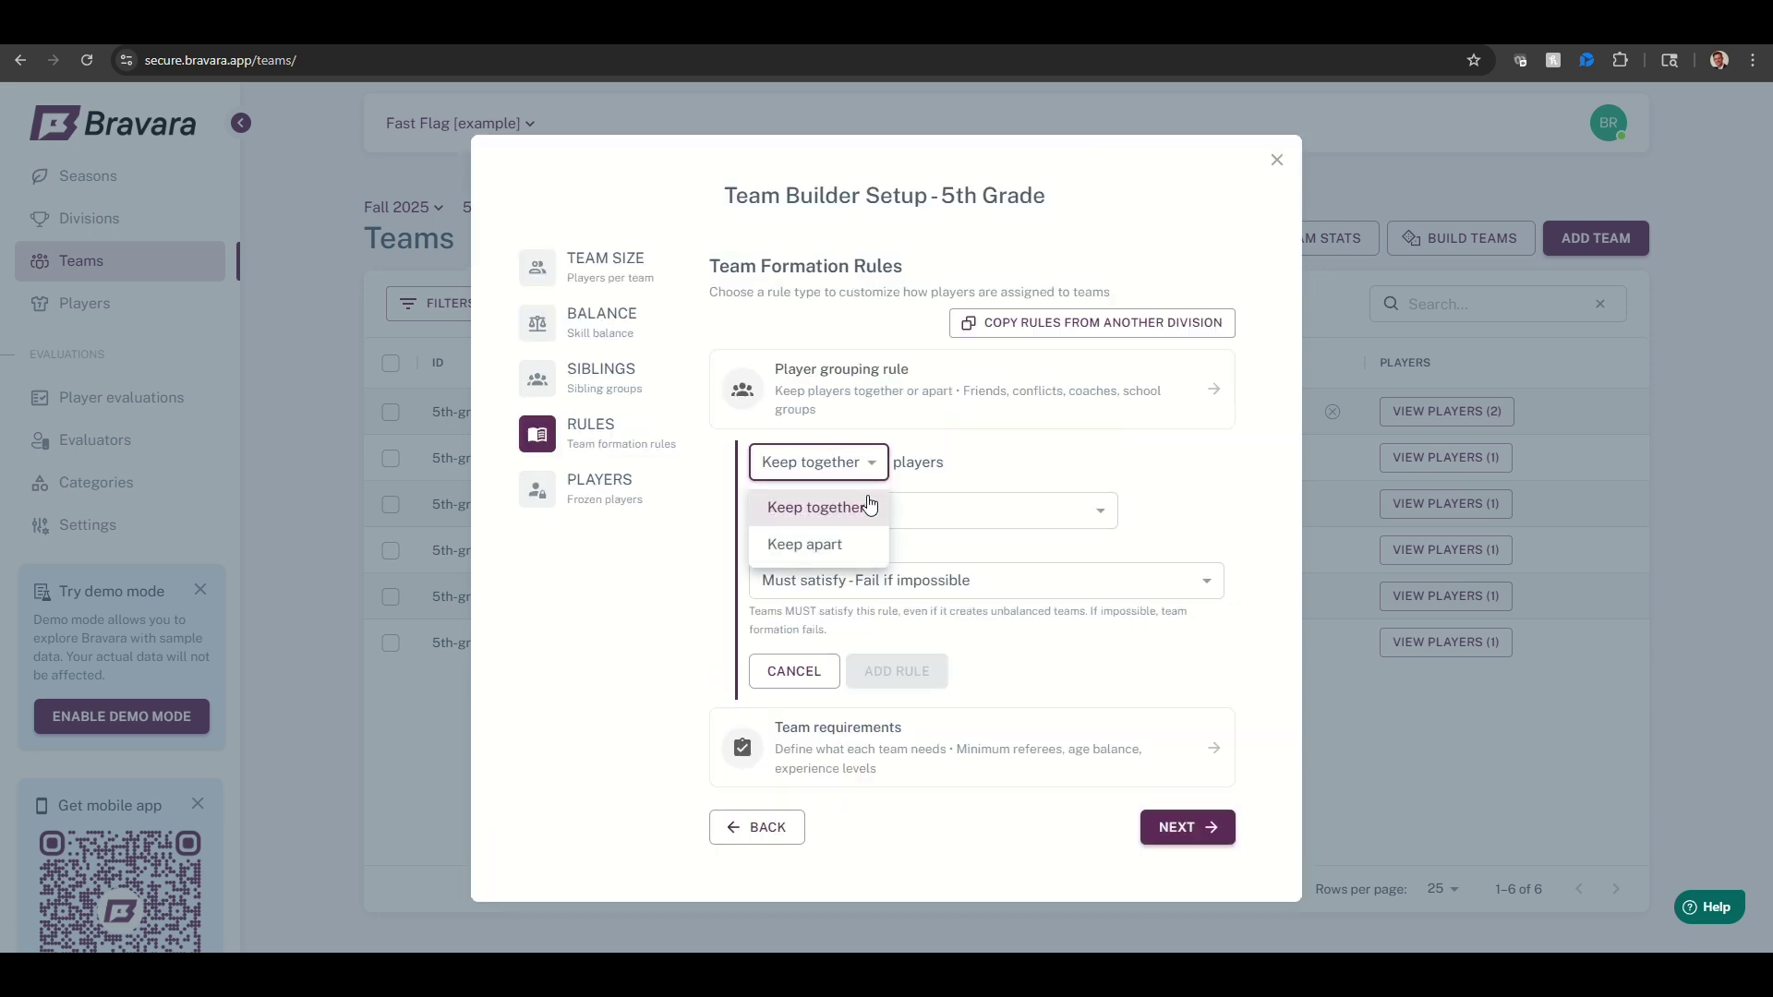
left_click(867, 507)
left_click(911, 515)
left_click(920, 663)
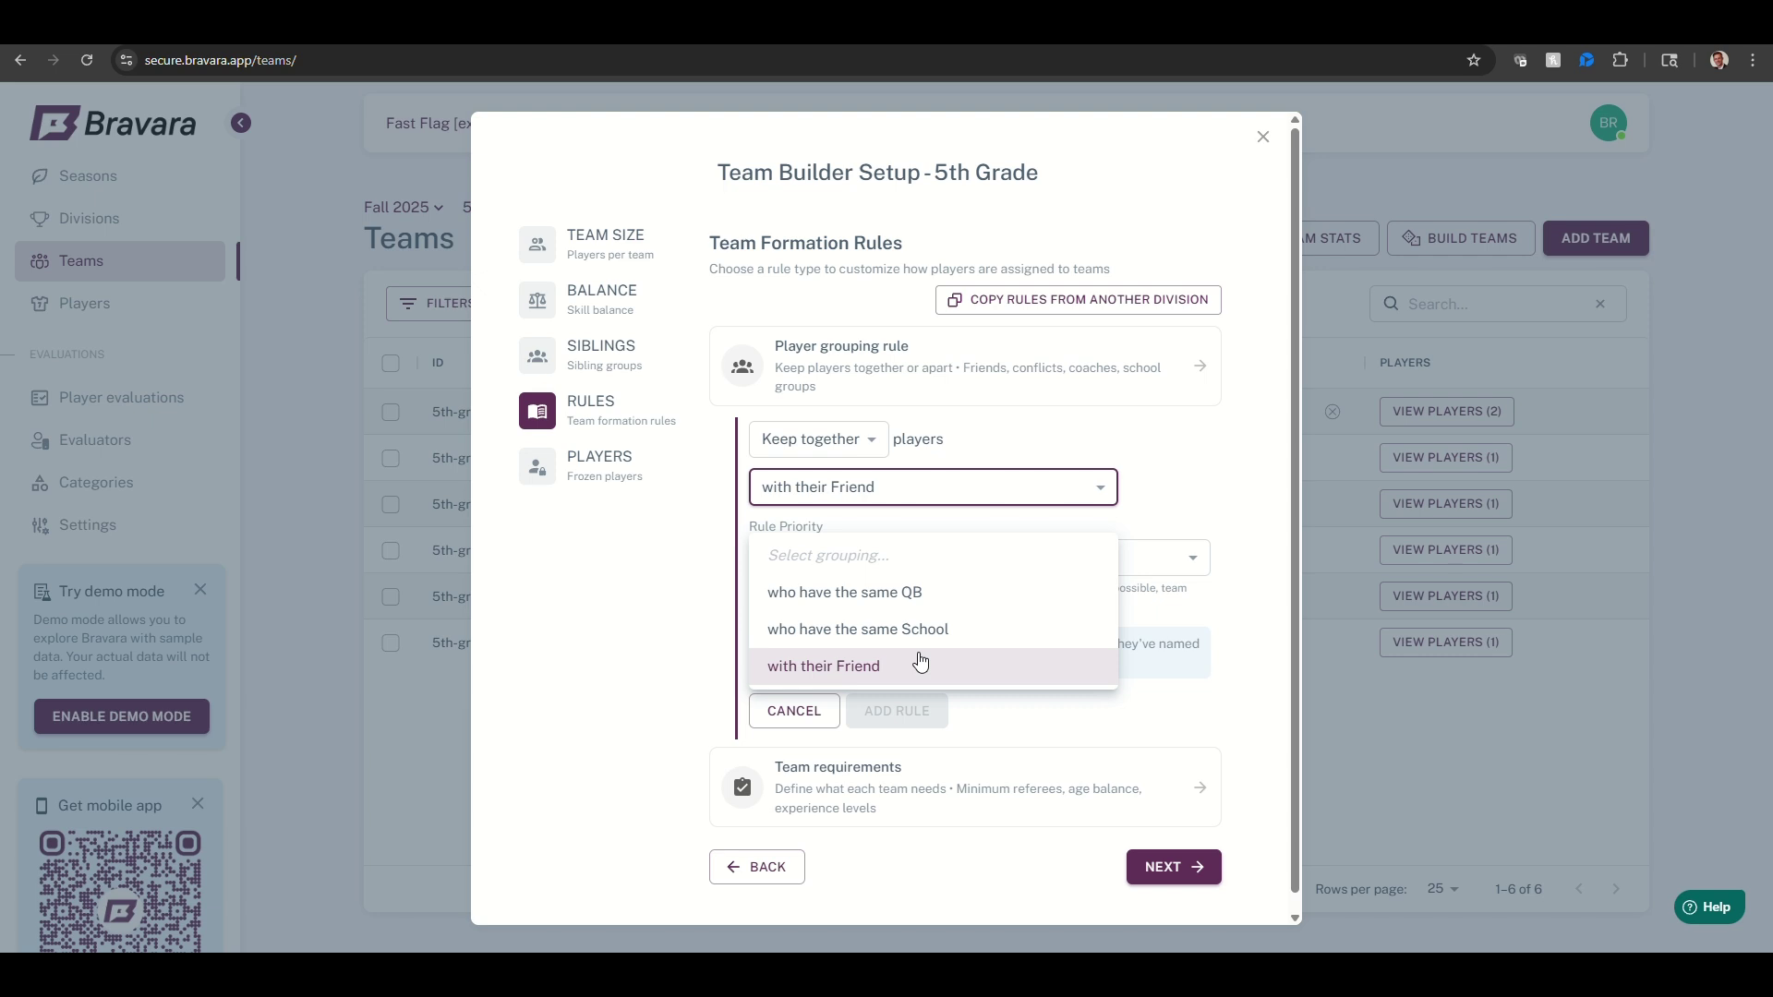
left_click(1017, 566)
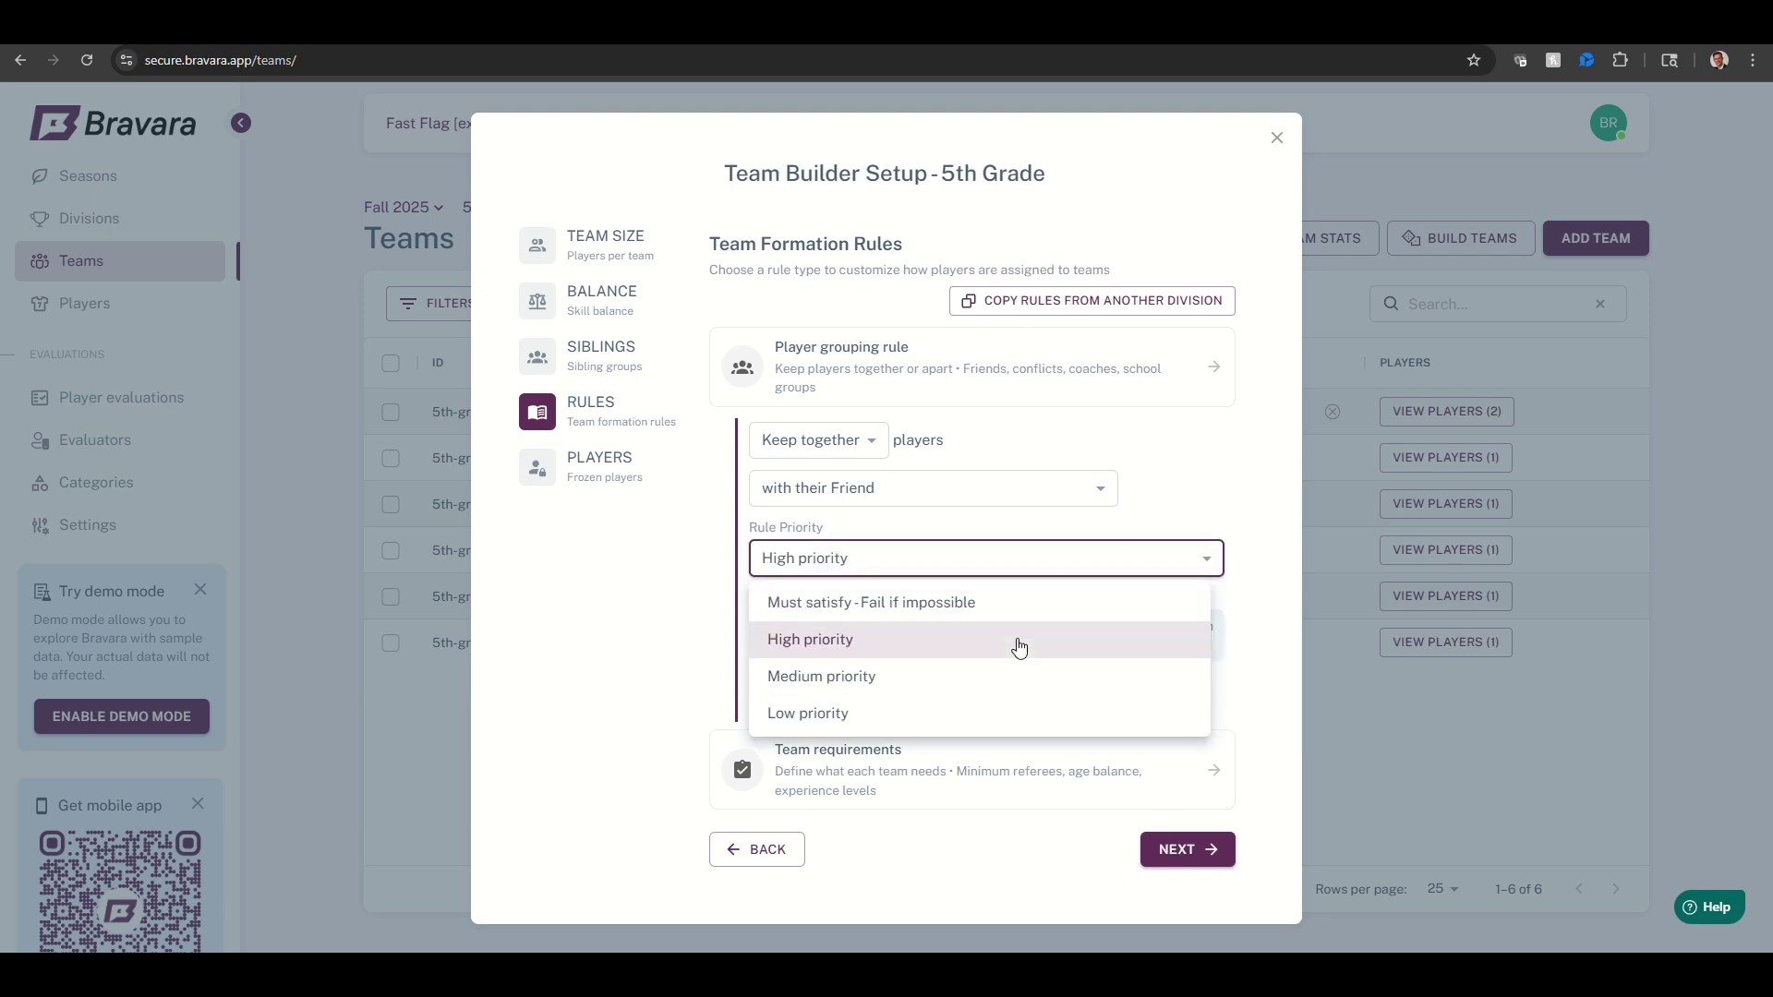
left_click(1019, 646)
left_click(916, 691)
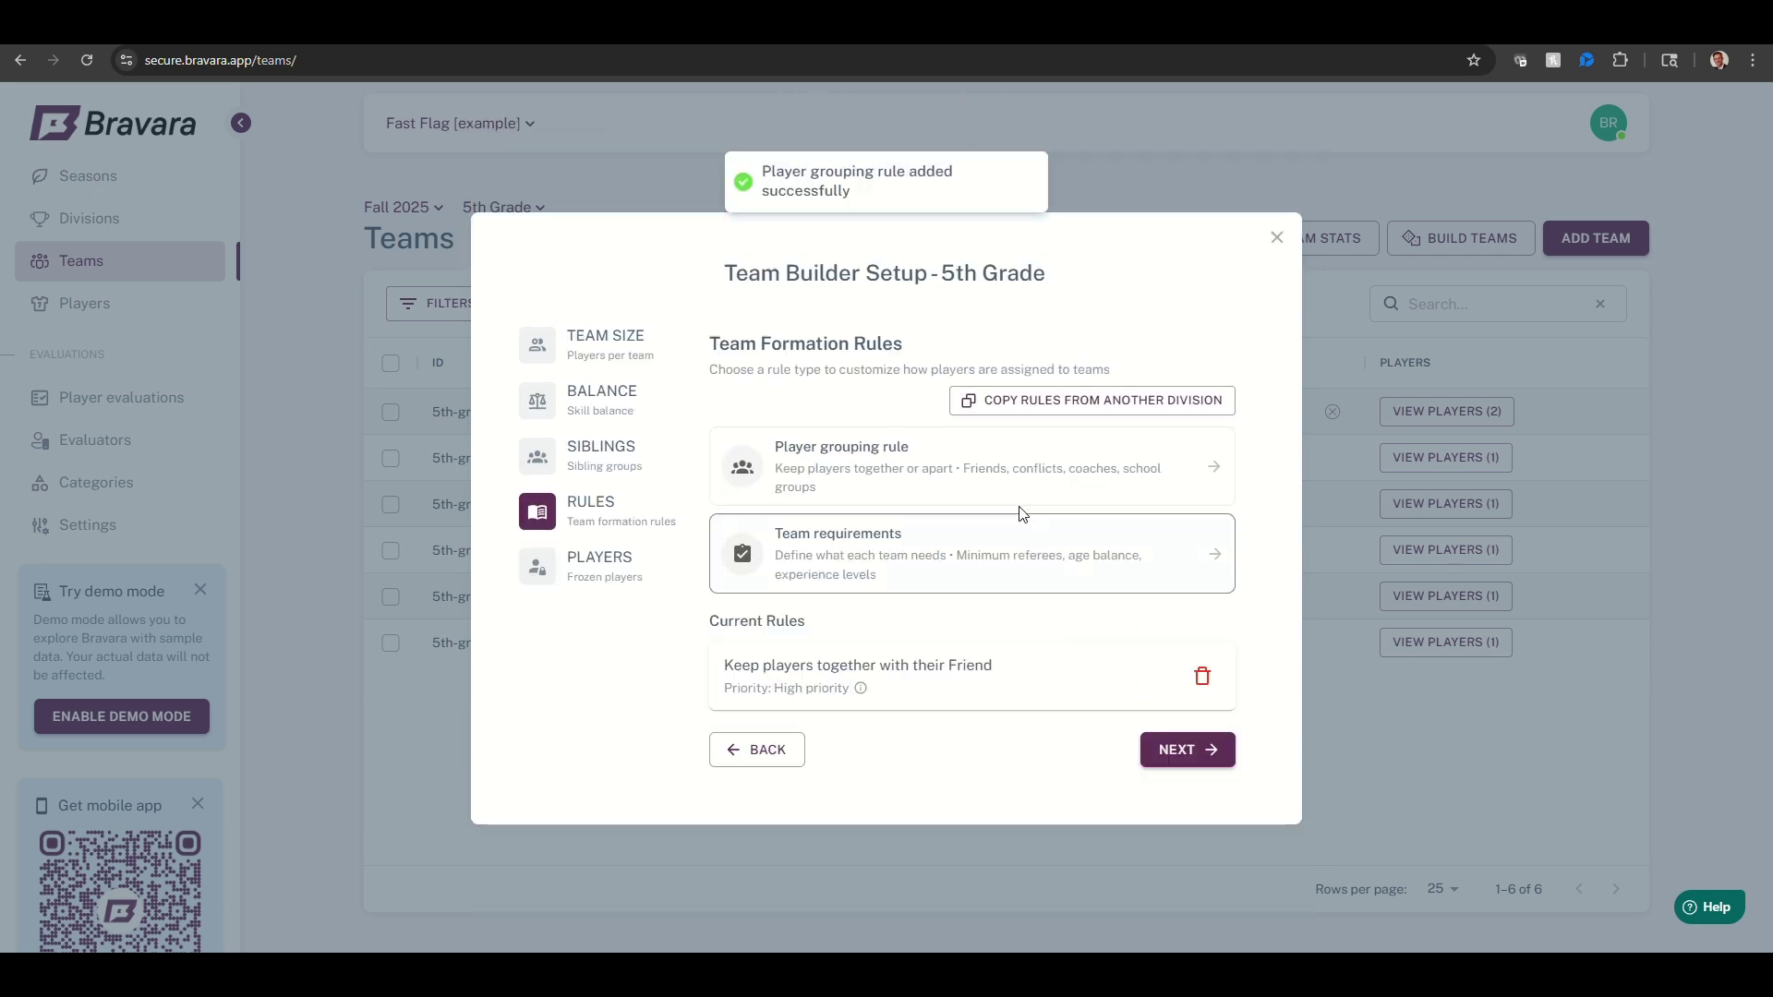
Step: Add a second grouping rule keeping together players who have the same School, with High priority
left_click(1017, 495)
left_click(891, 489)
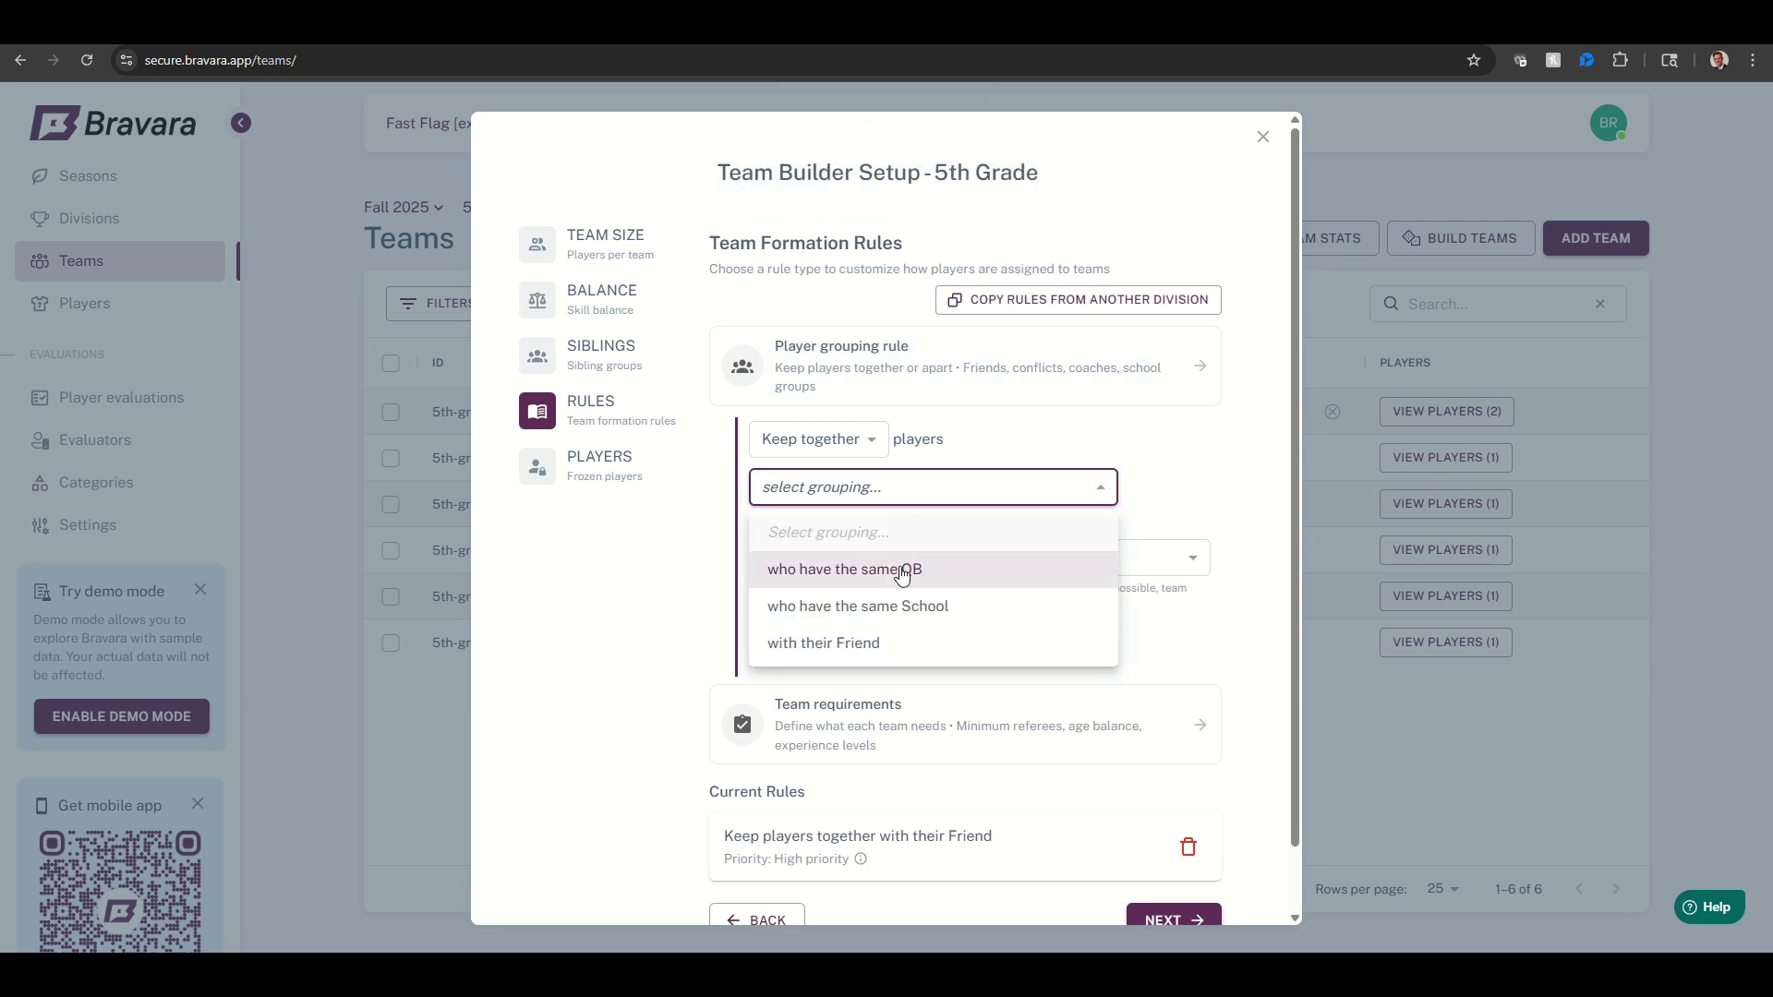
left_click(905, 606)
left_click(912, 560)
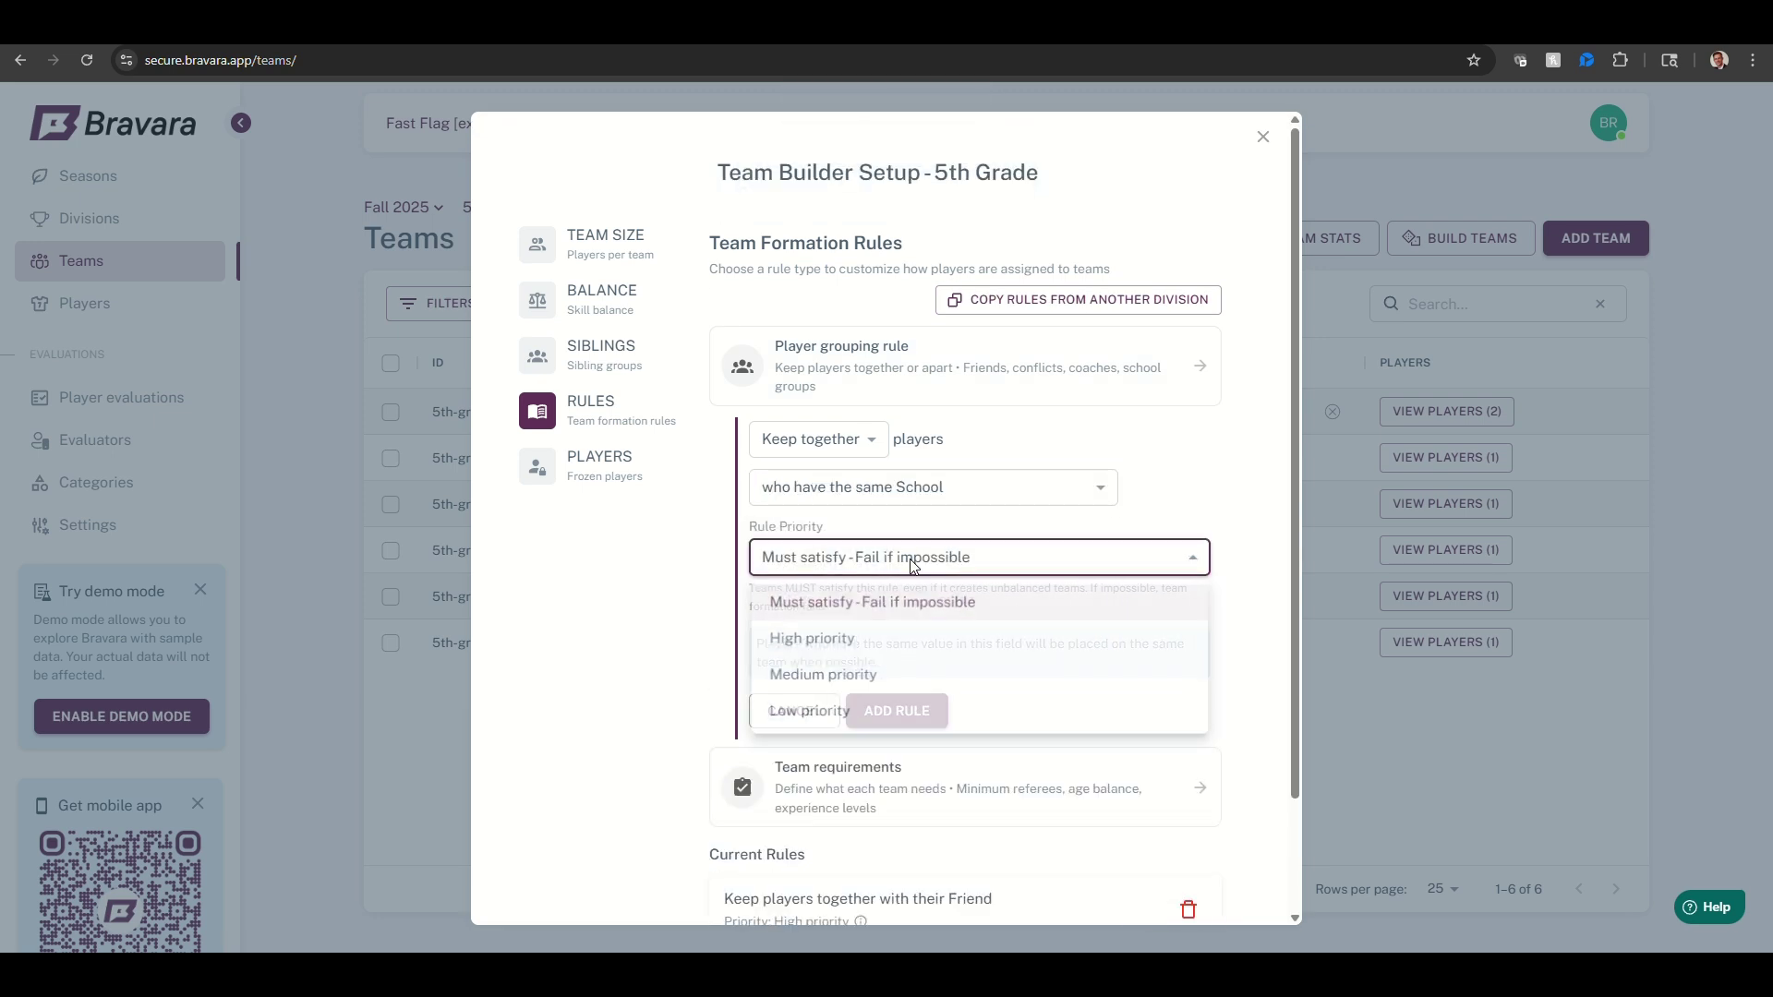
left_click(935, 642)
left_click(894, 694)
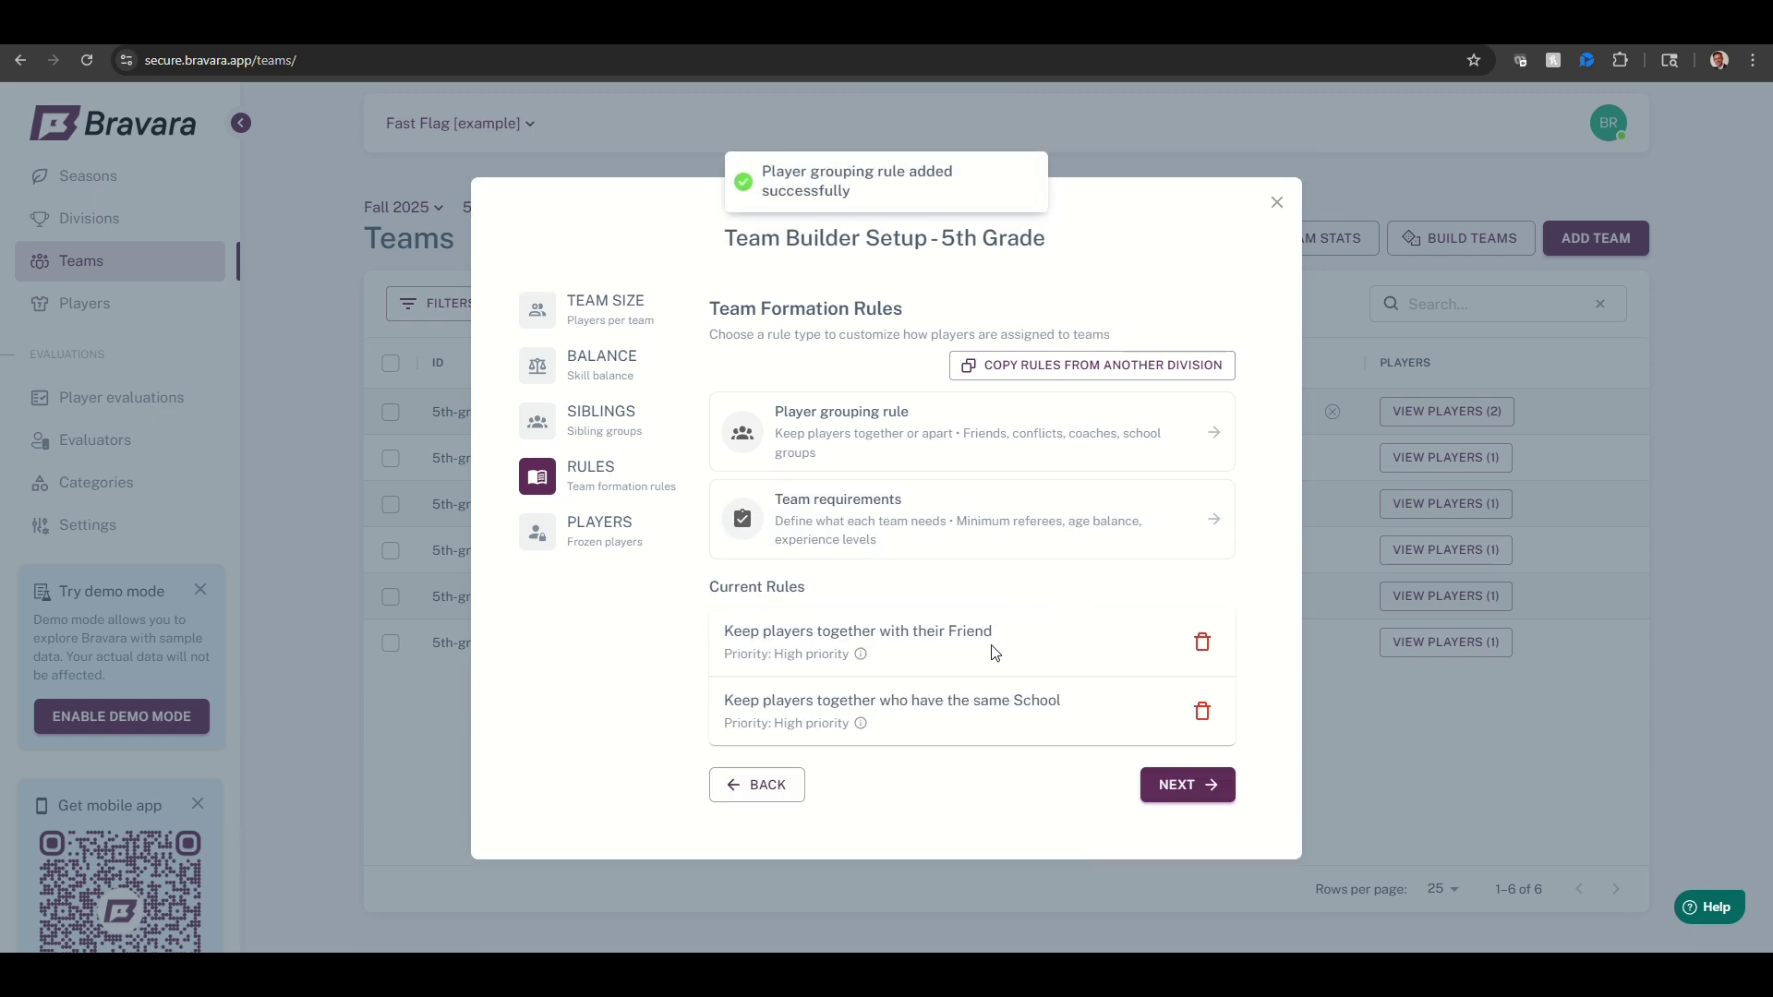
Step: Add a must-satisfy team requirement that each team needs at least 1 player with QB equal to yes
left_click(919, 515)
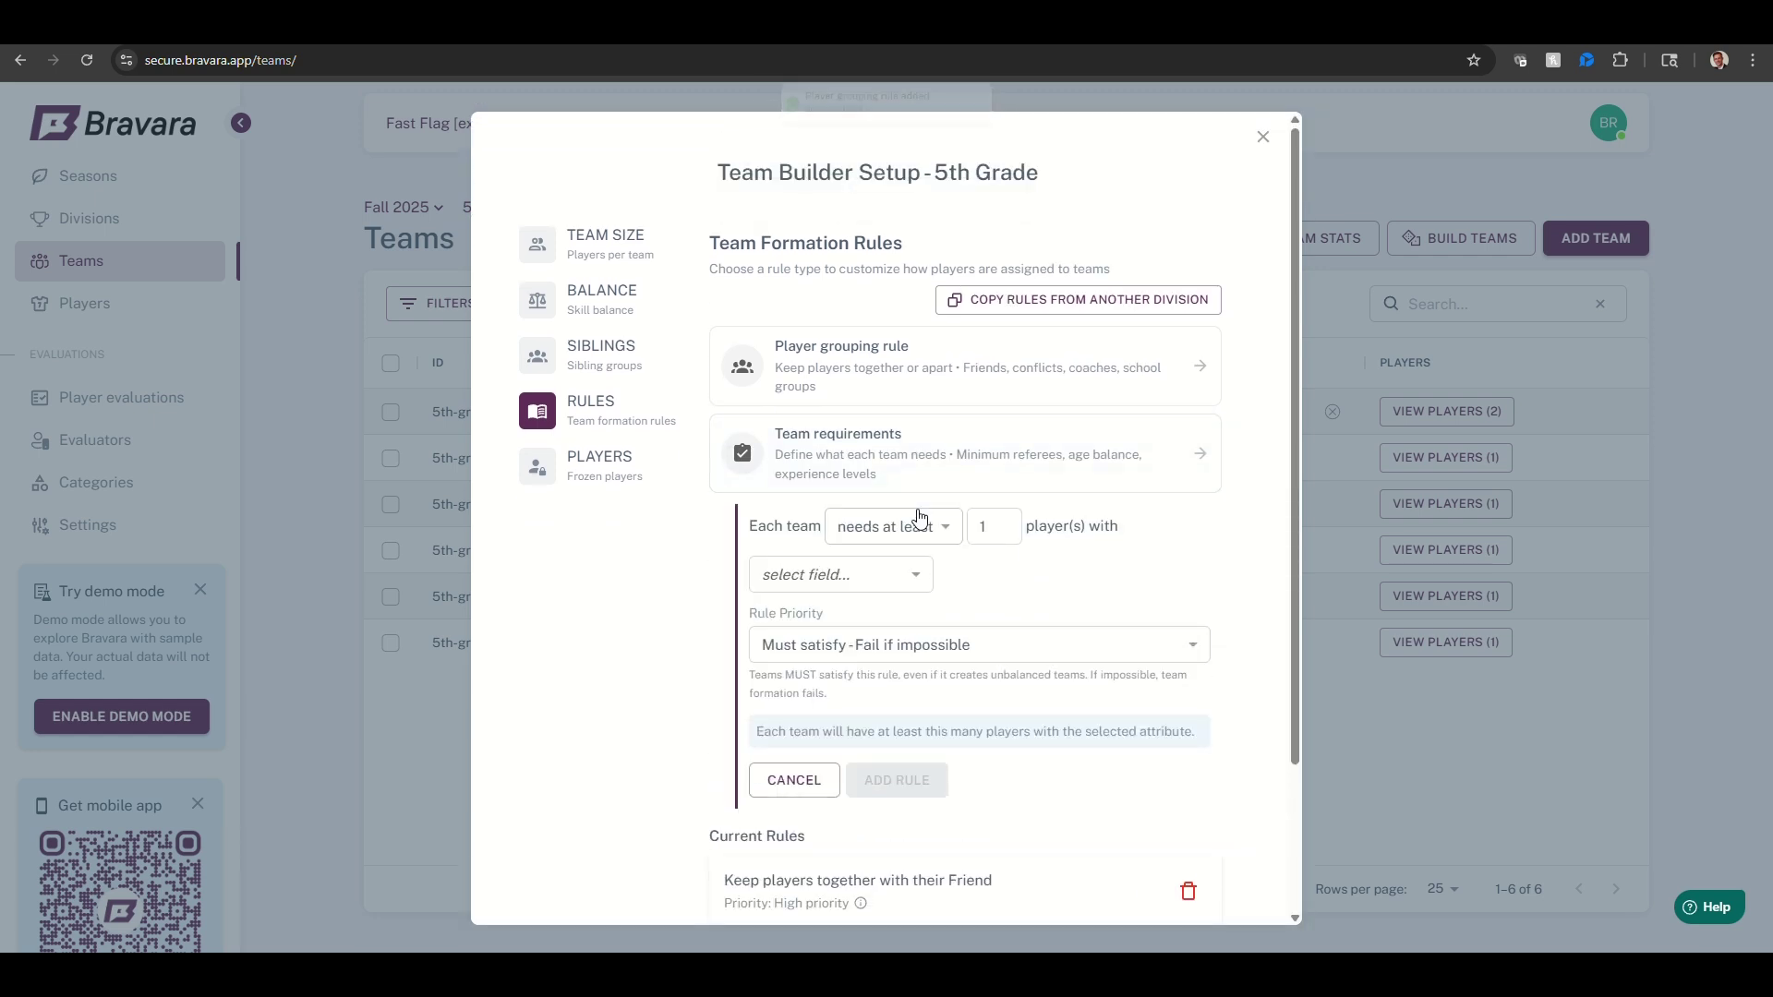
left_click(918, 576)
left_click(859, 656)
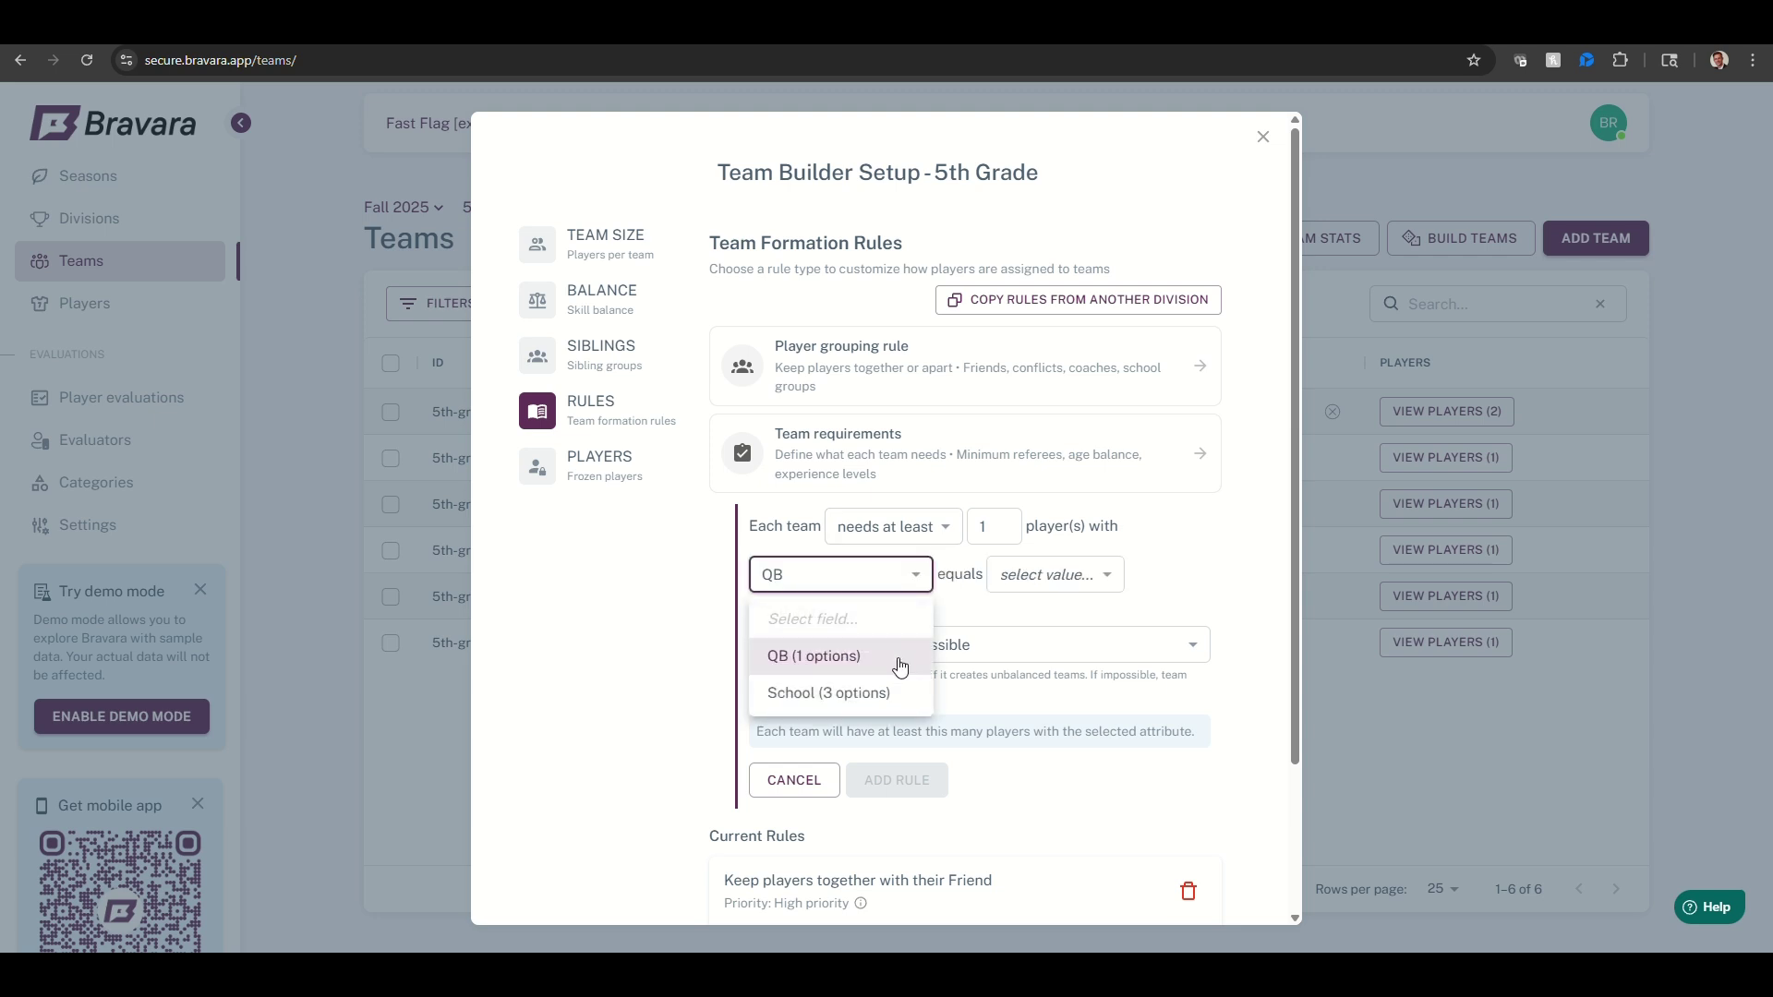
left_click(1058, 580)
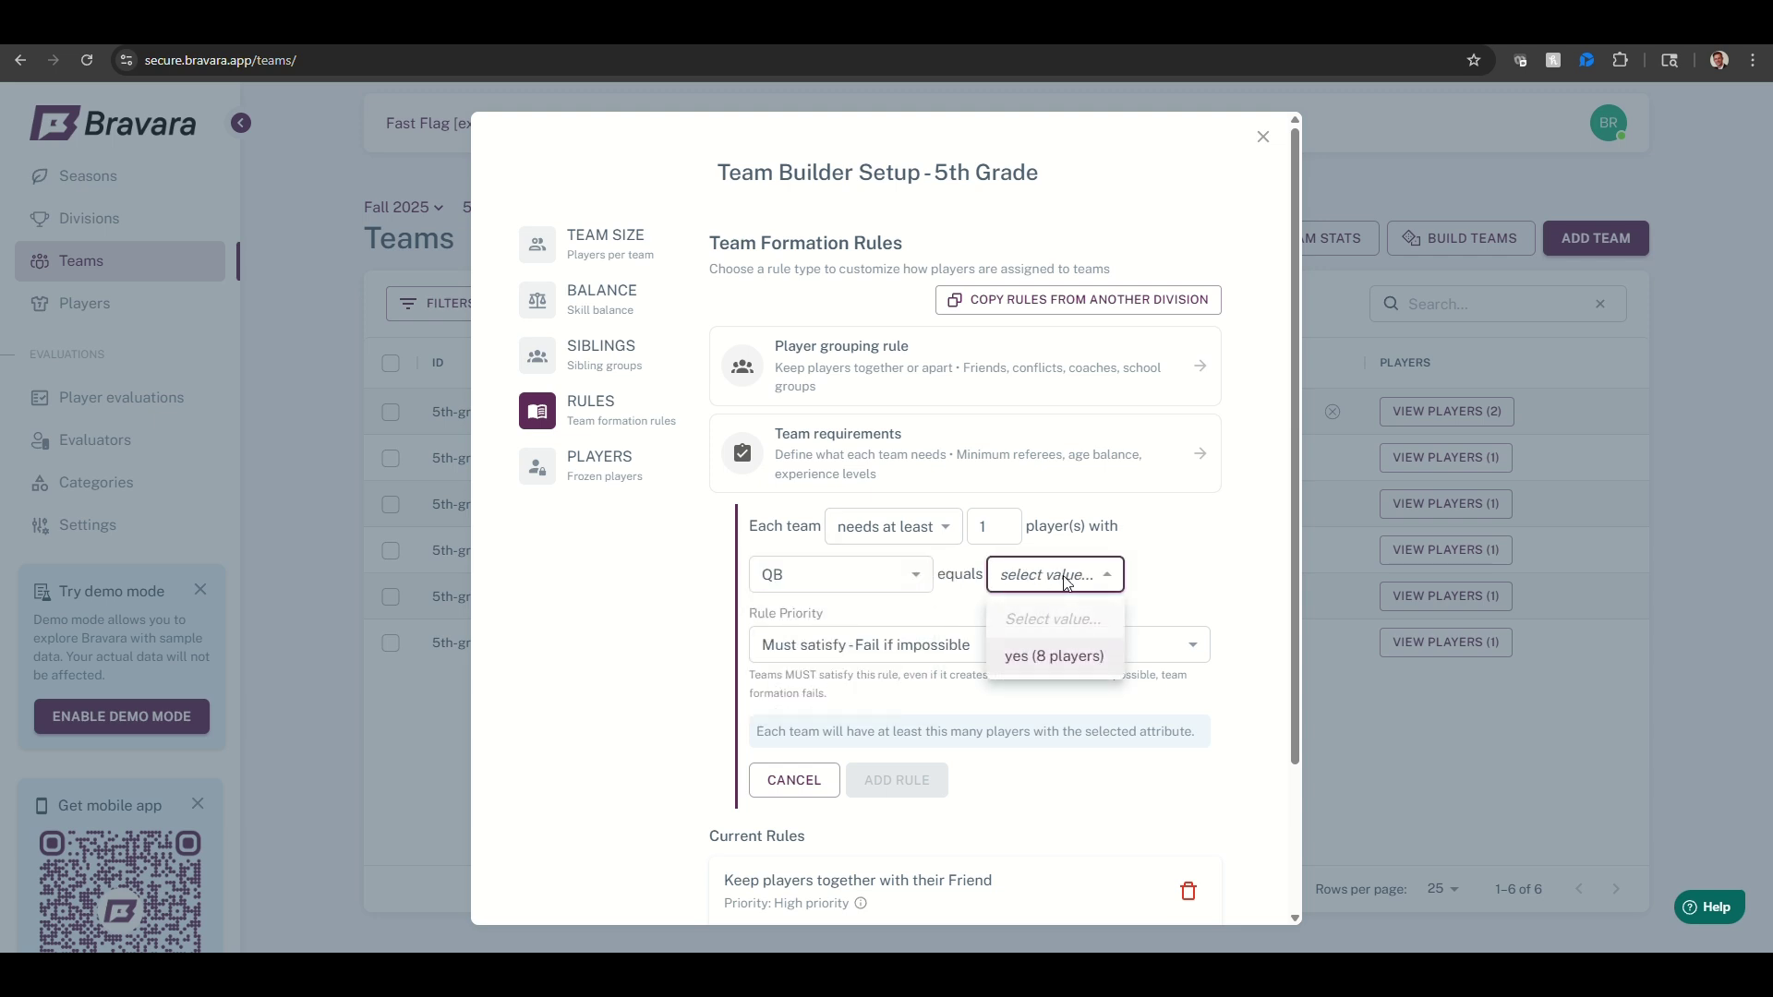
left_click(1067, 657)
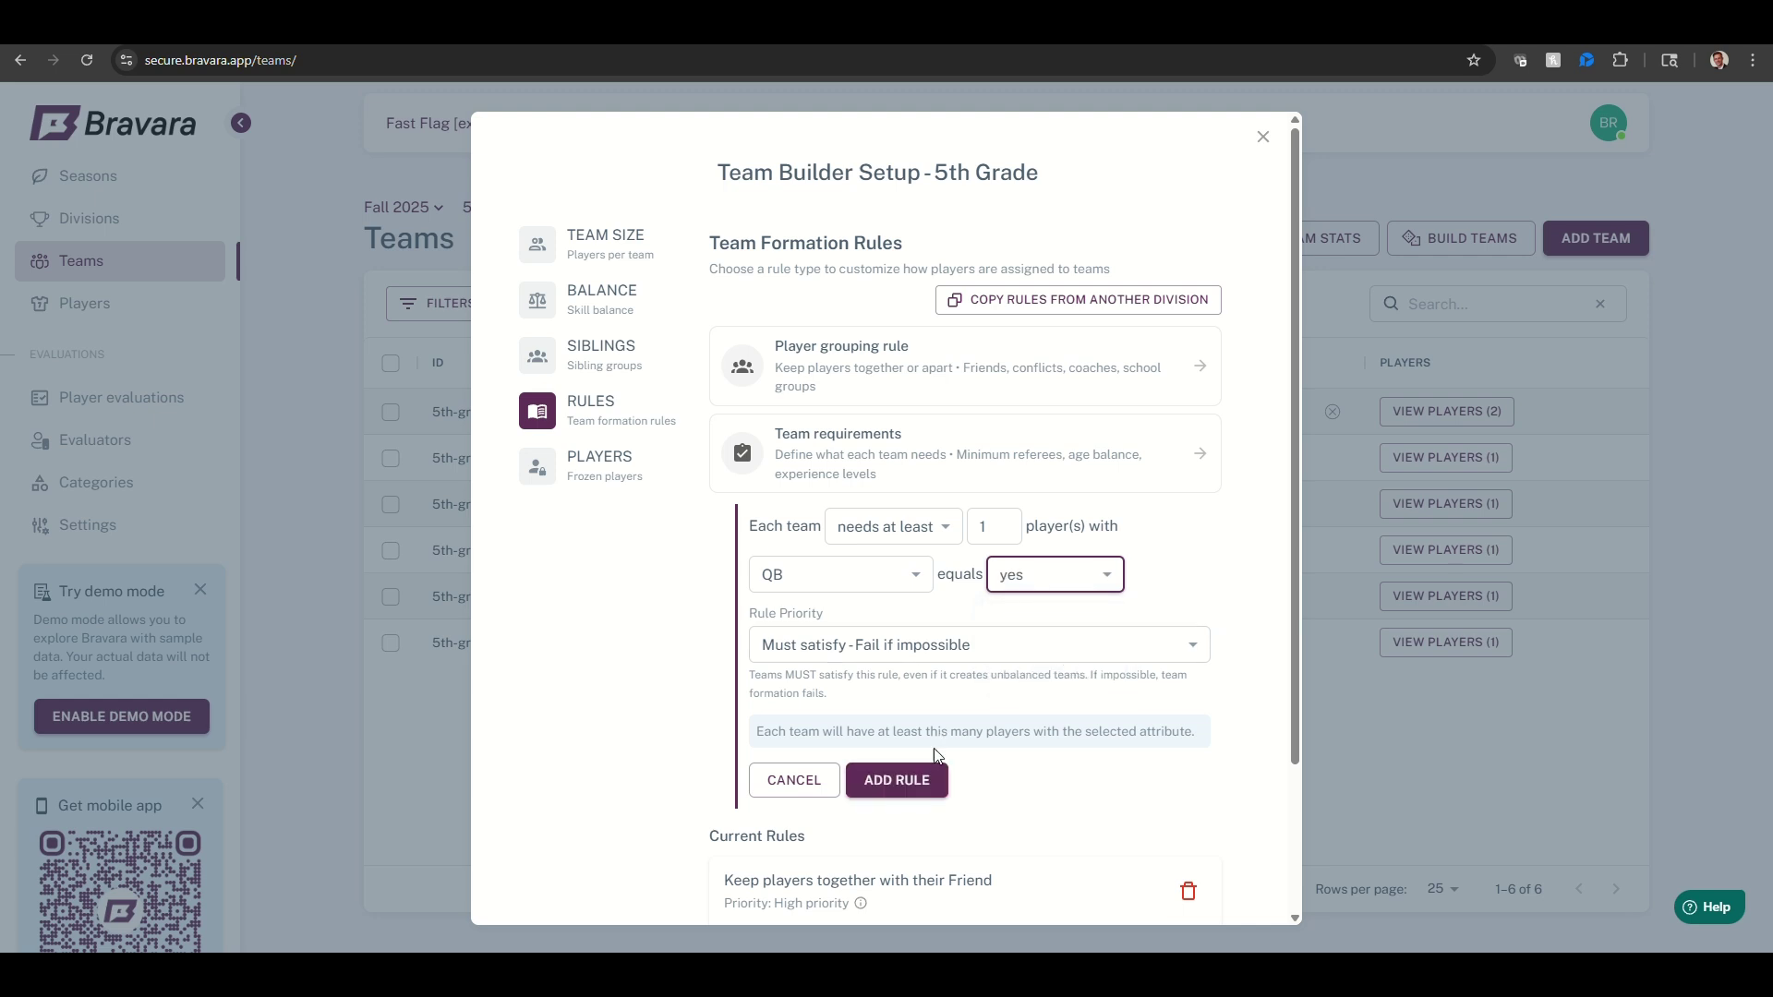
left_click(911, 783)
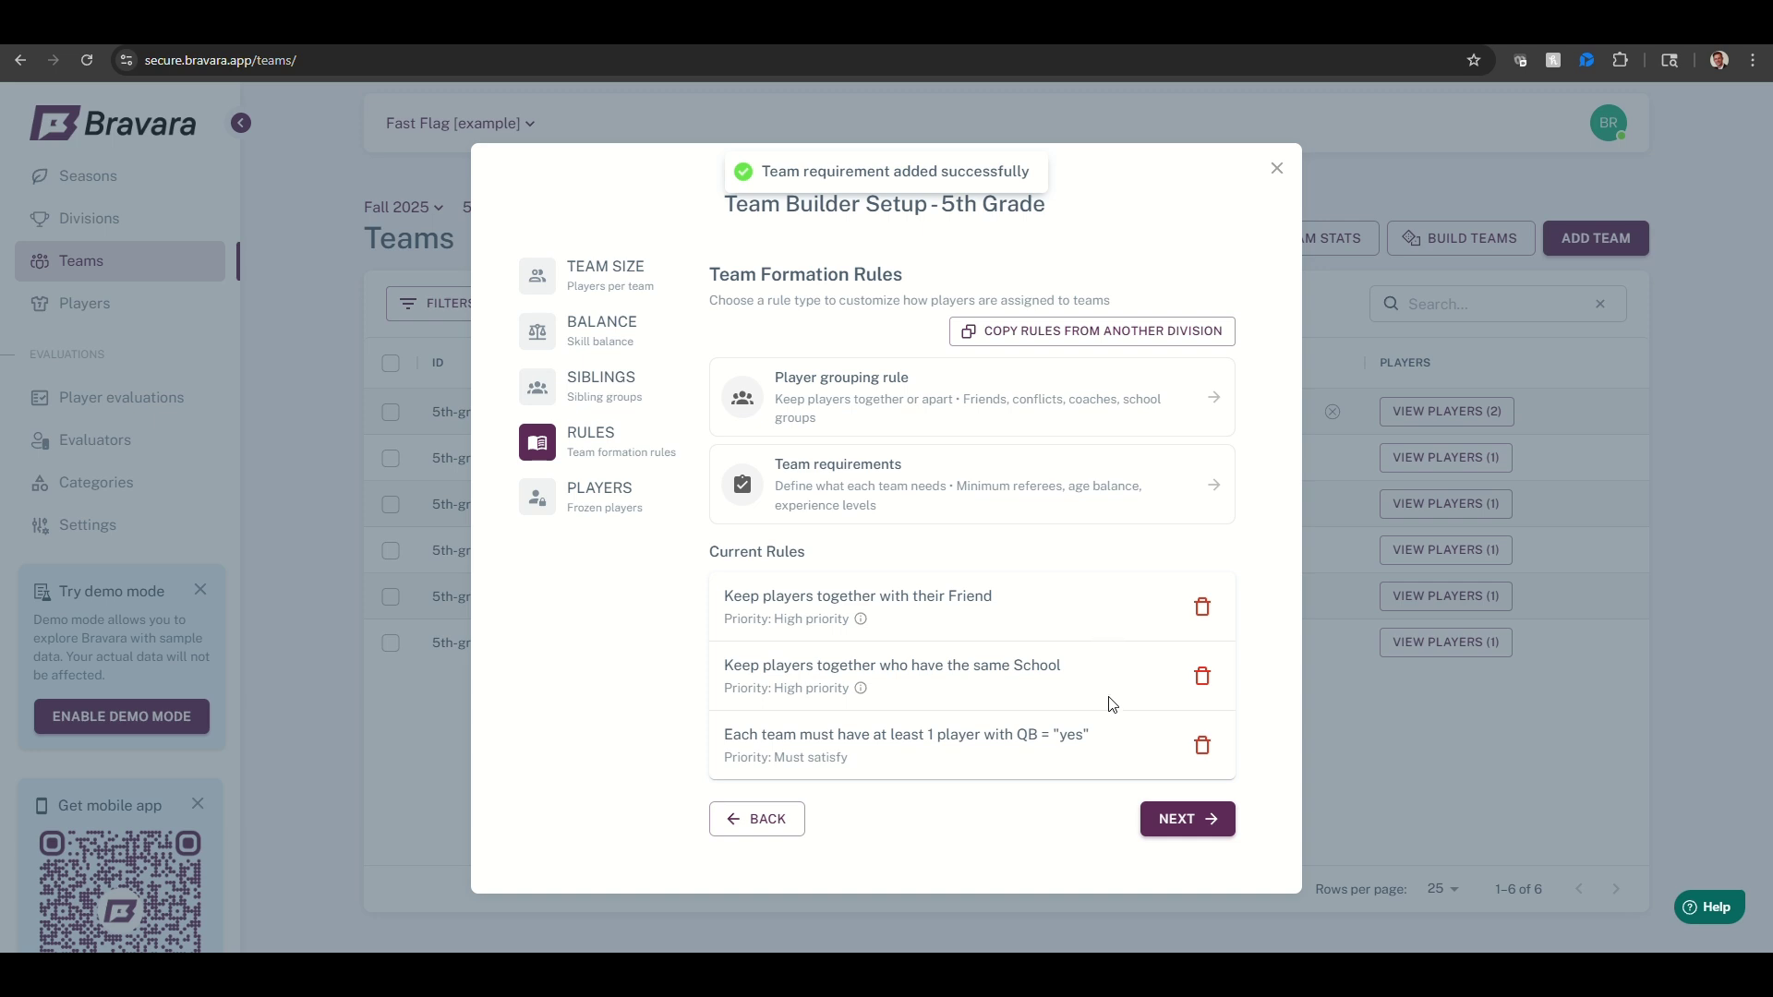
Step: Continue to the frozen players and pre-assign one more player to the Canes, returning to the team list
left_click(1176, 830)
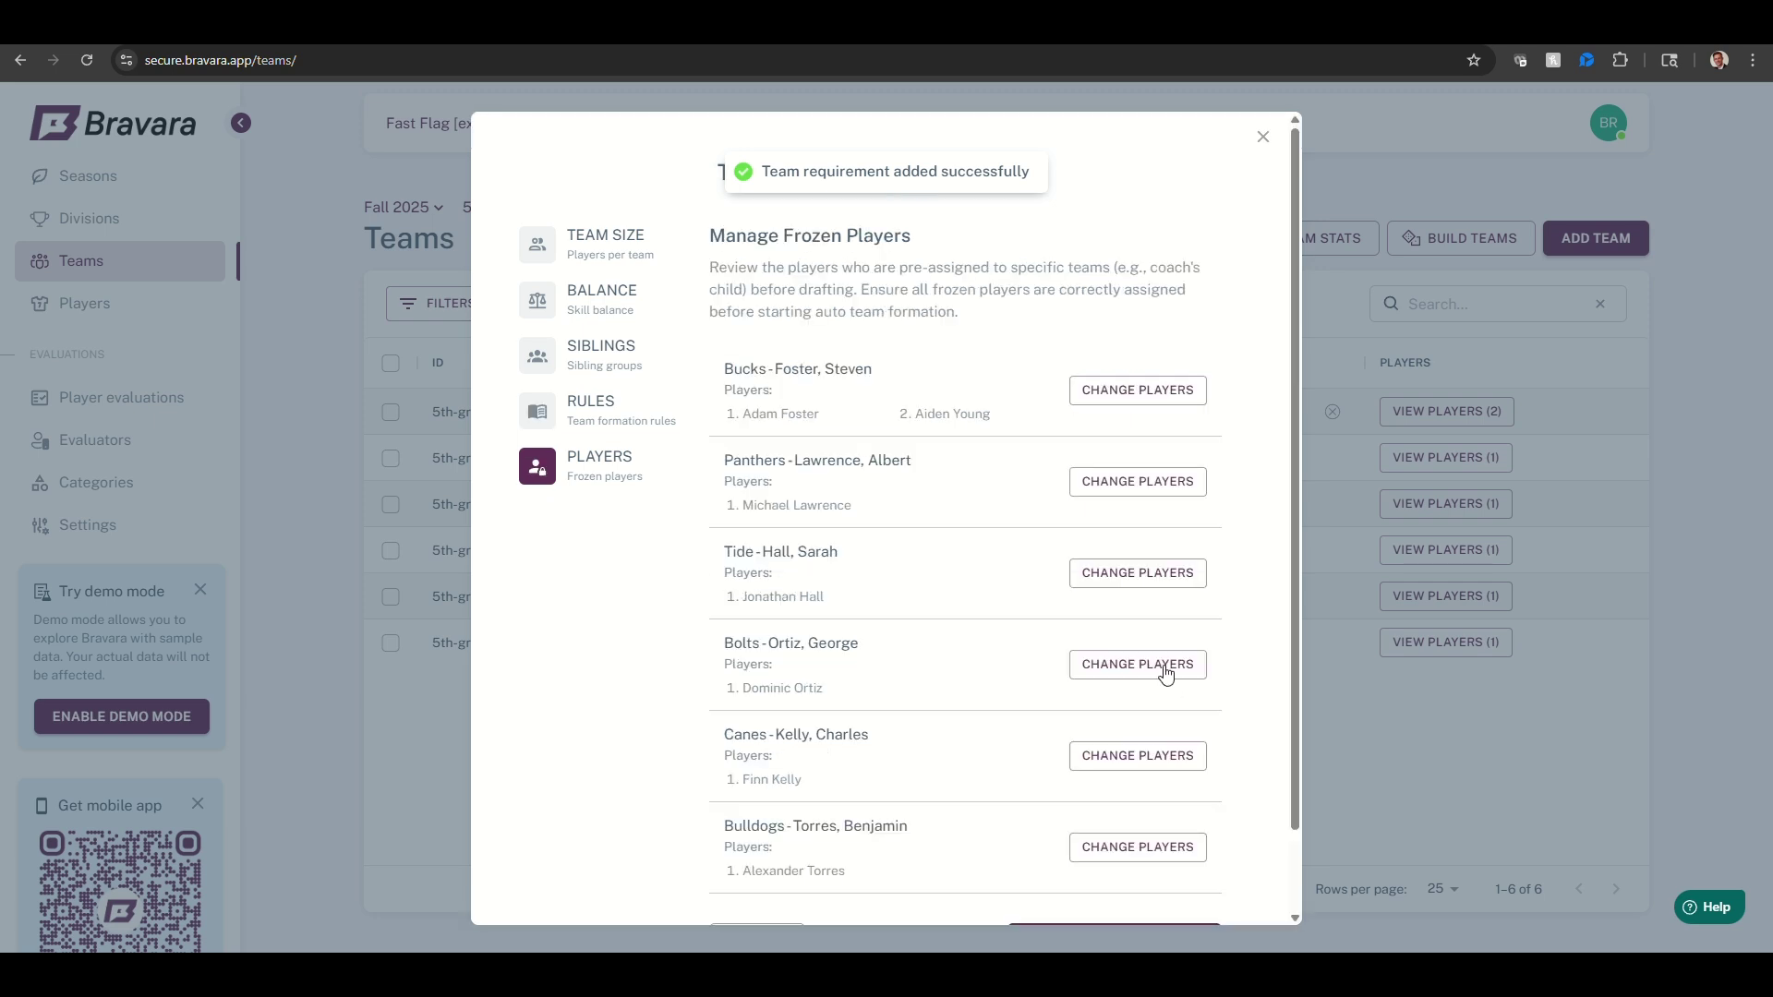
scroll(1011, 599, "down", 1)
left_click(1145, 663)
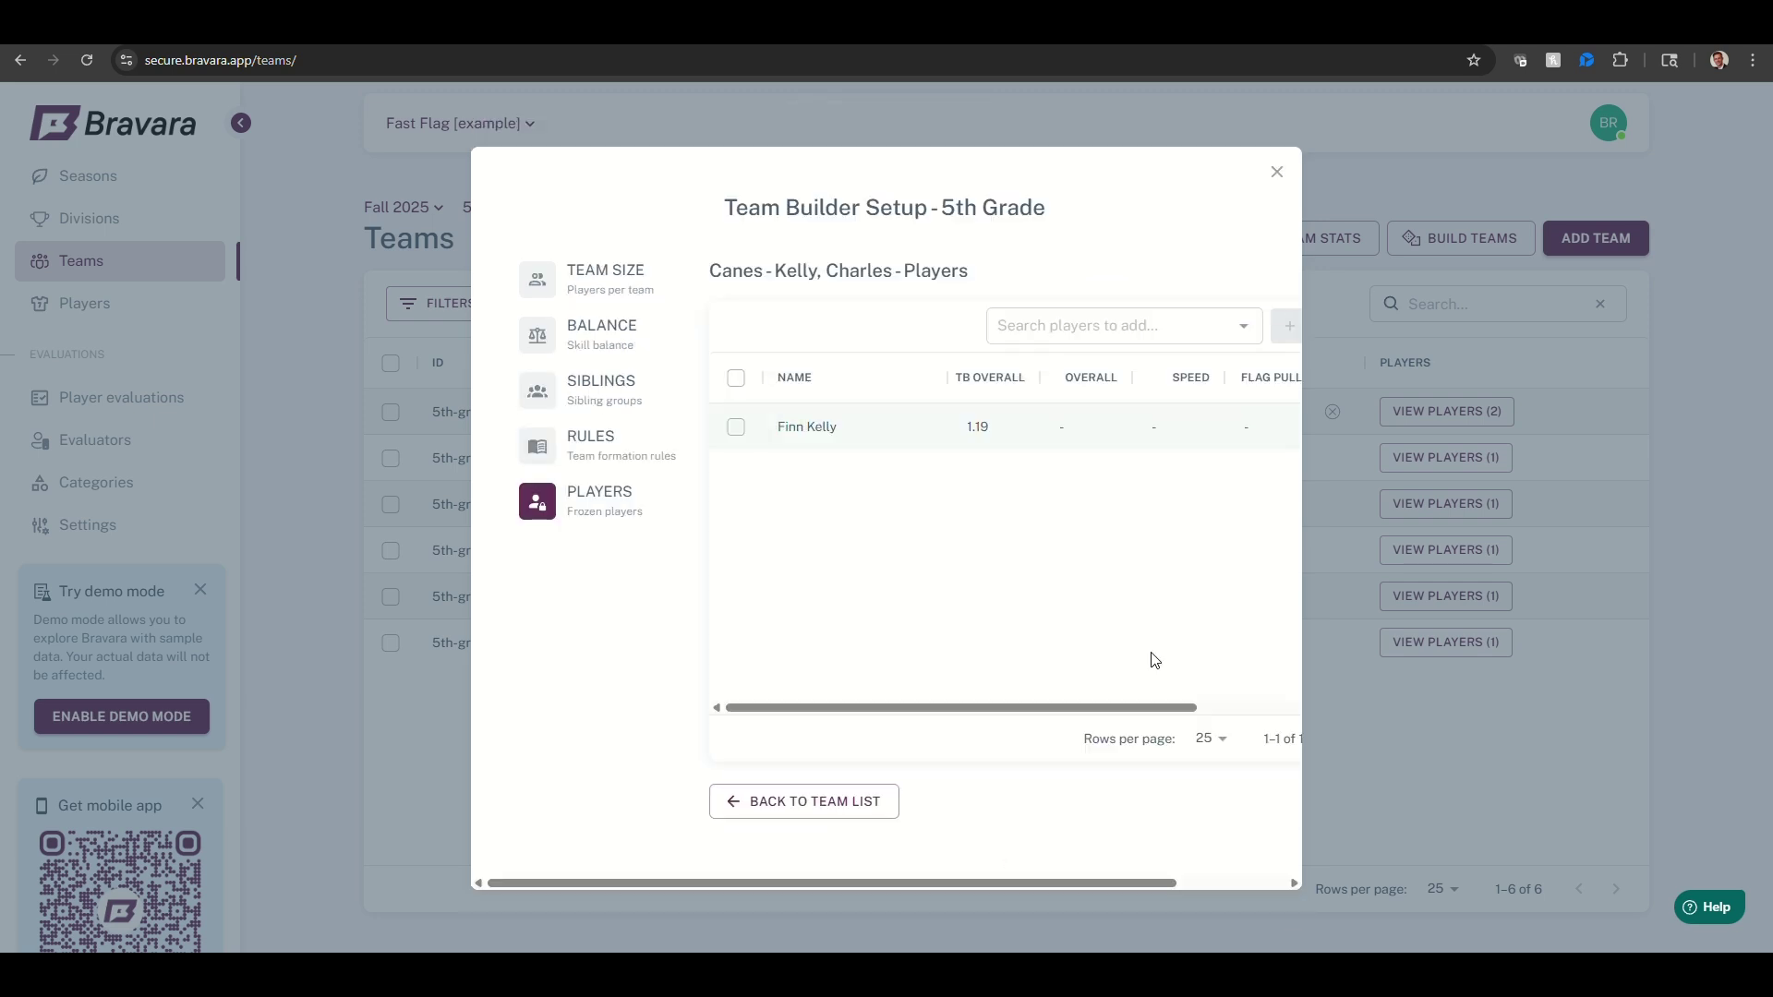
left_click(1138, 333)
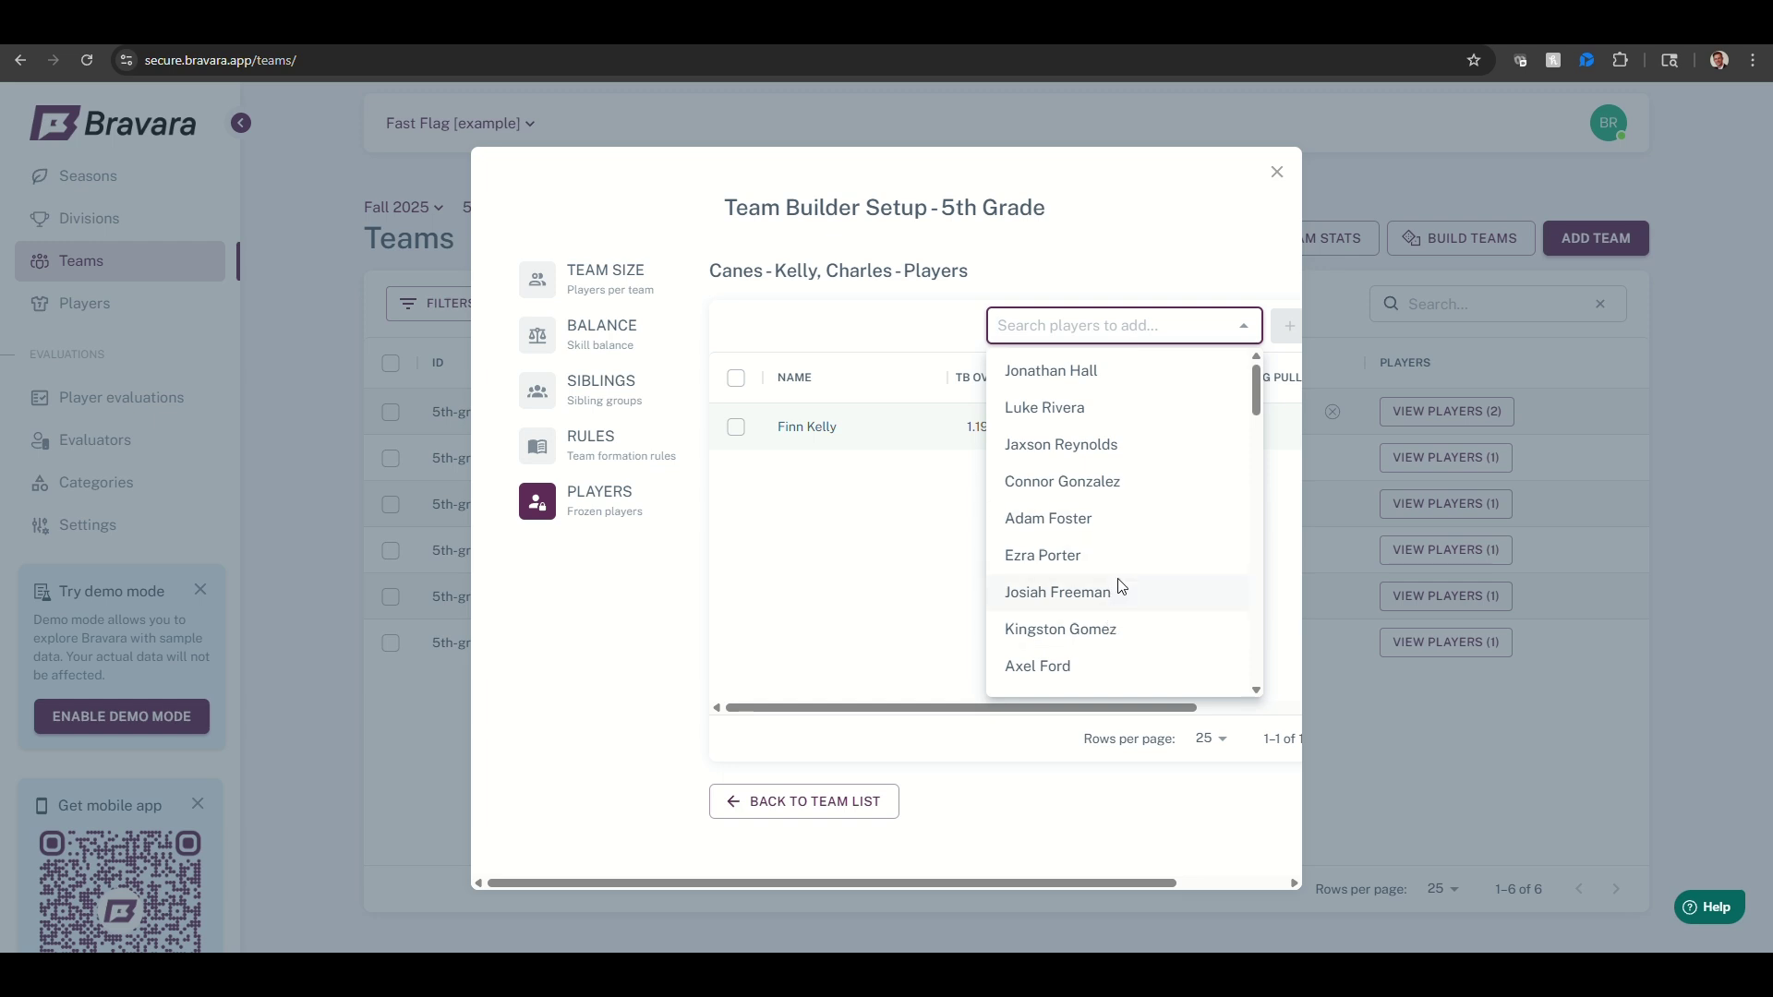
left_click(1058, 592)
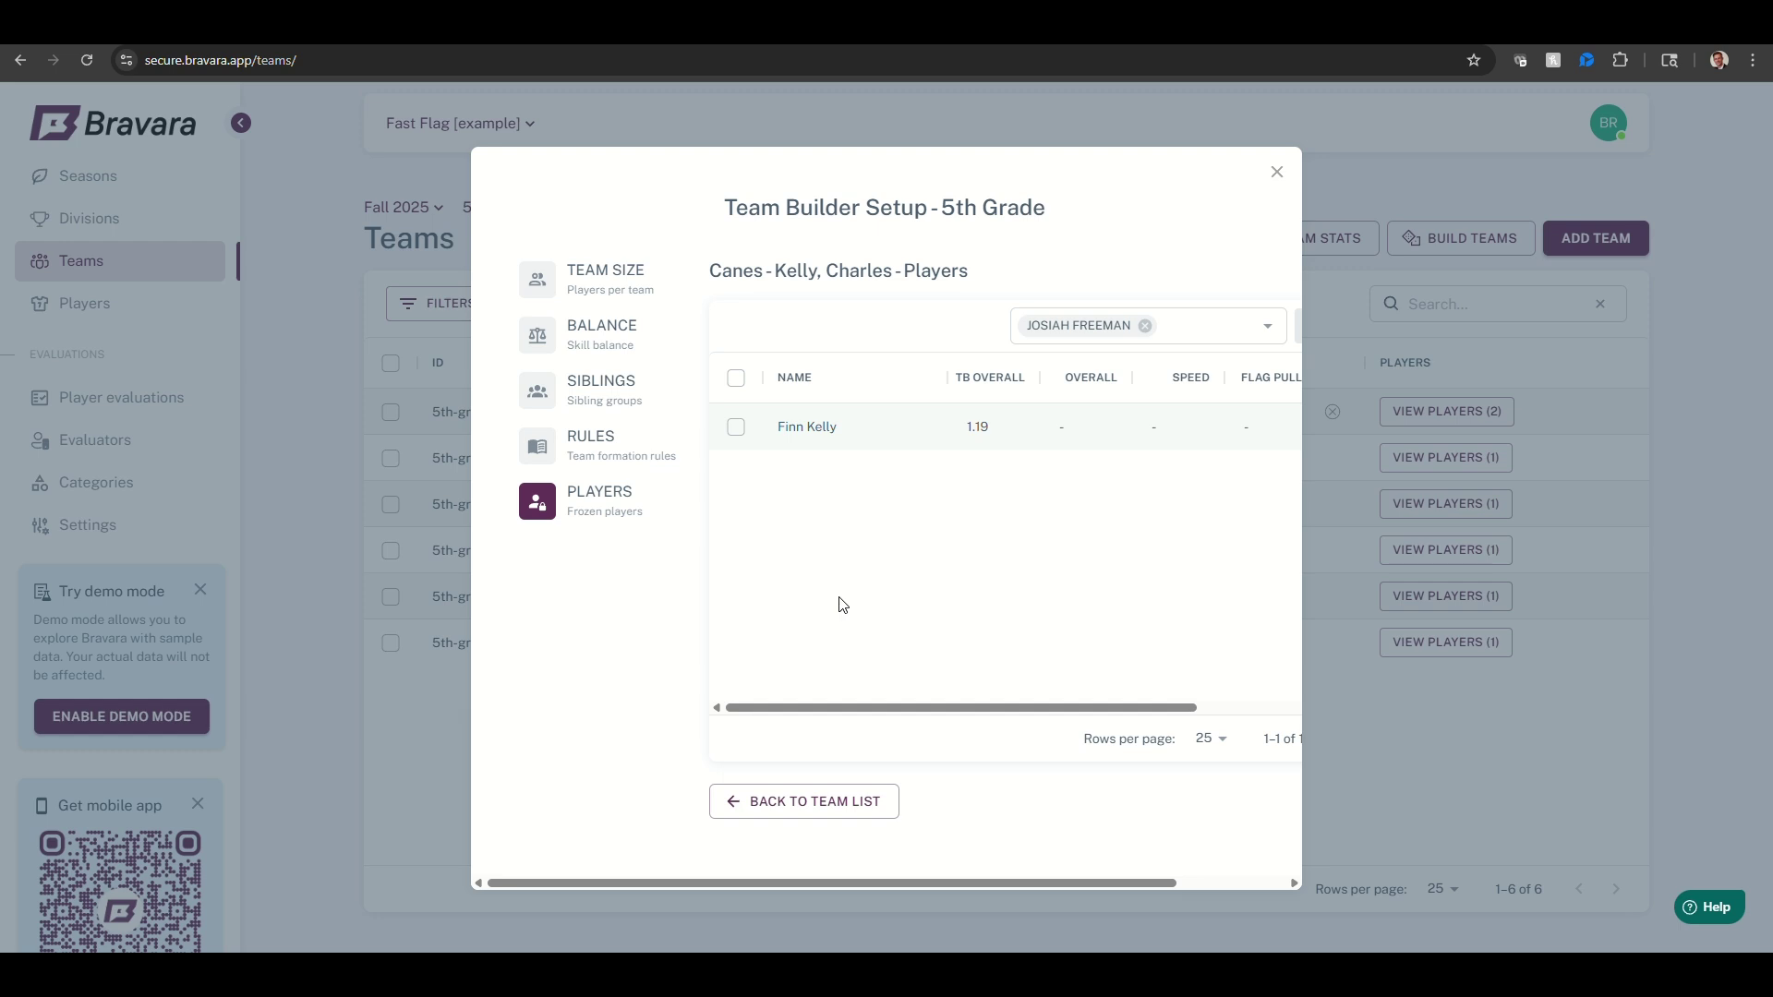
left_click(817, 804)
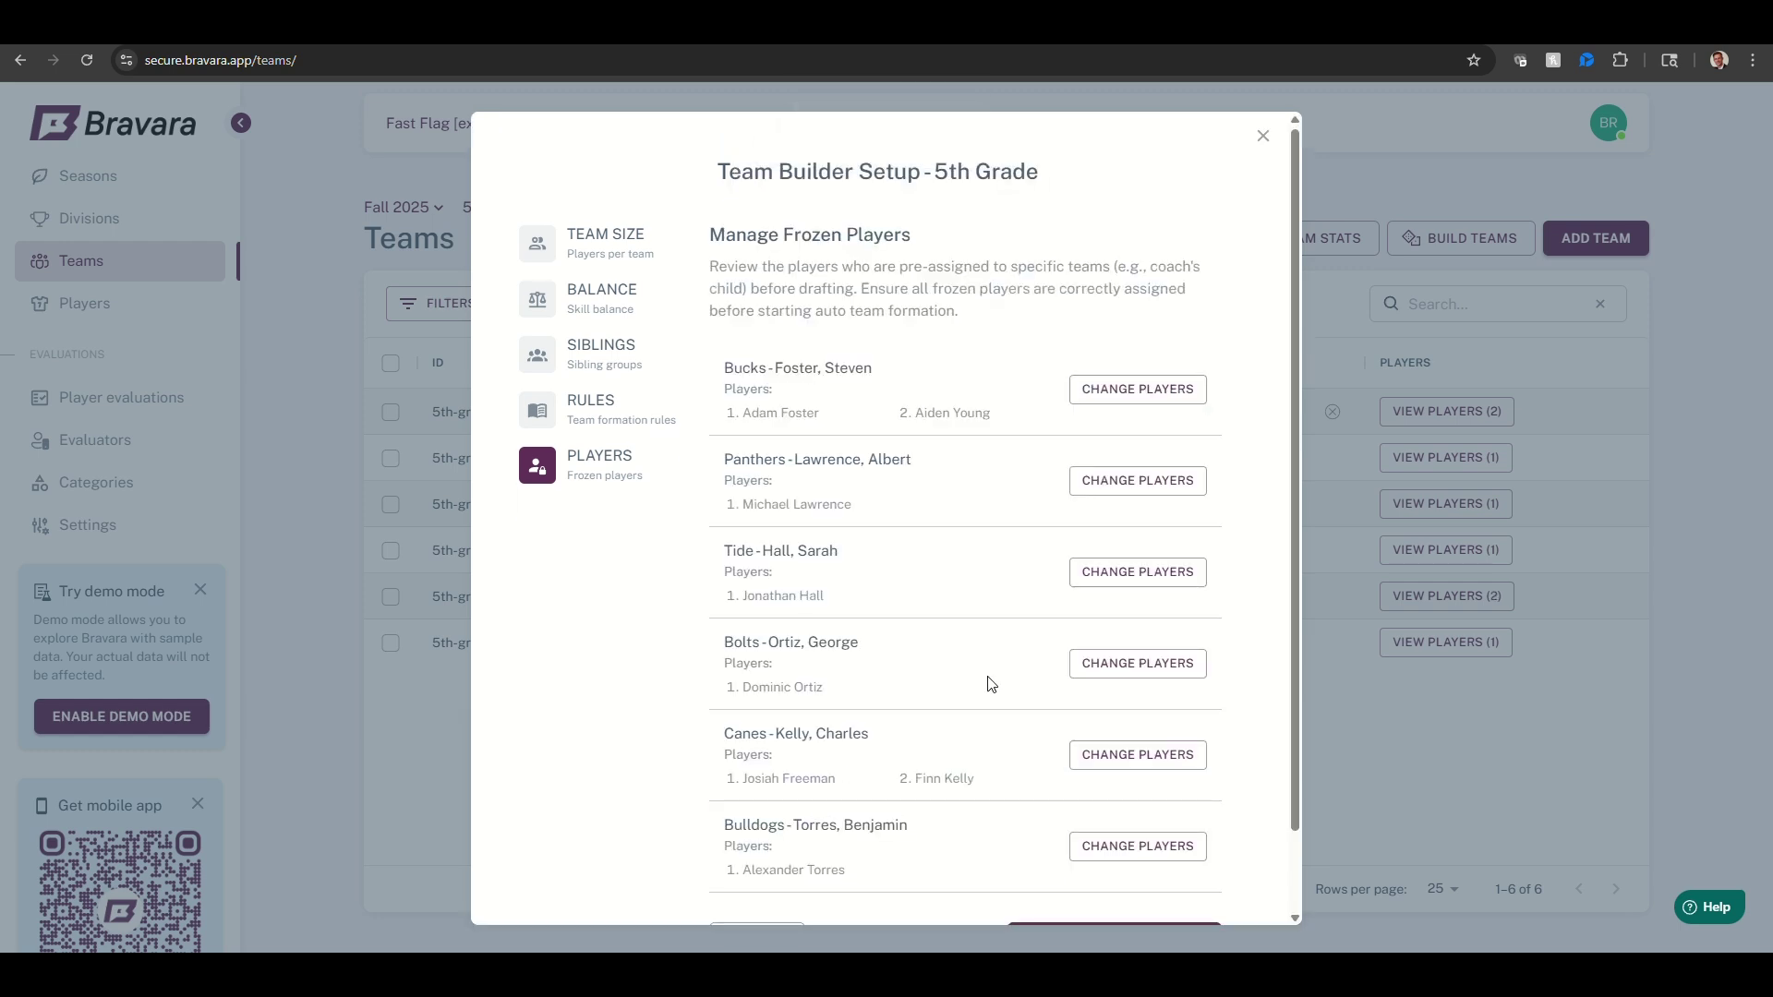
Step: Start drafting players for the 5th Grade teams, acknowledge the background build notice, and refresh the Teams page
scroll(991, 683, "down", 2)
left_click(1136, 851)
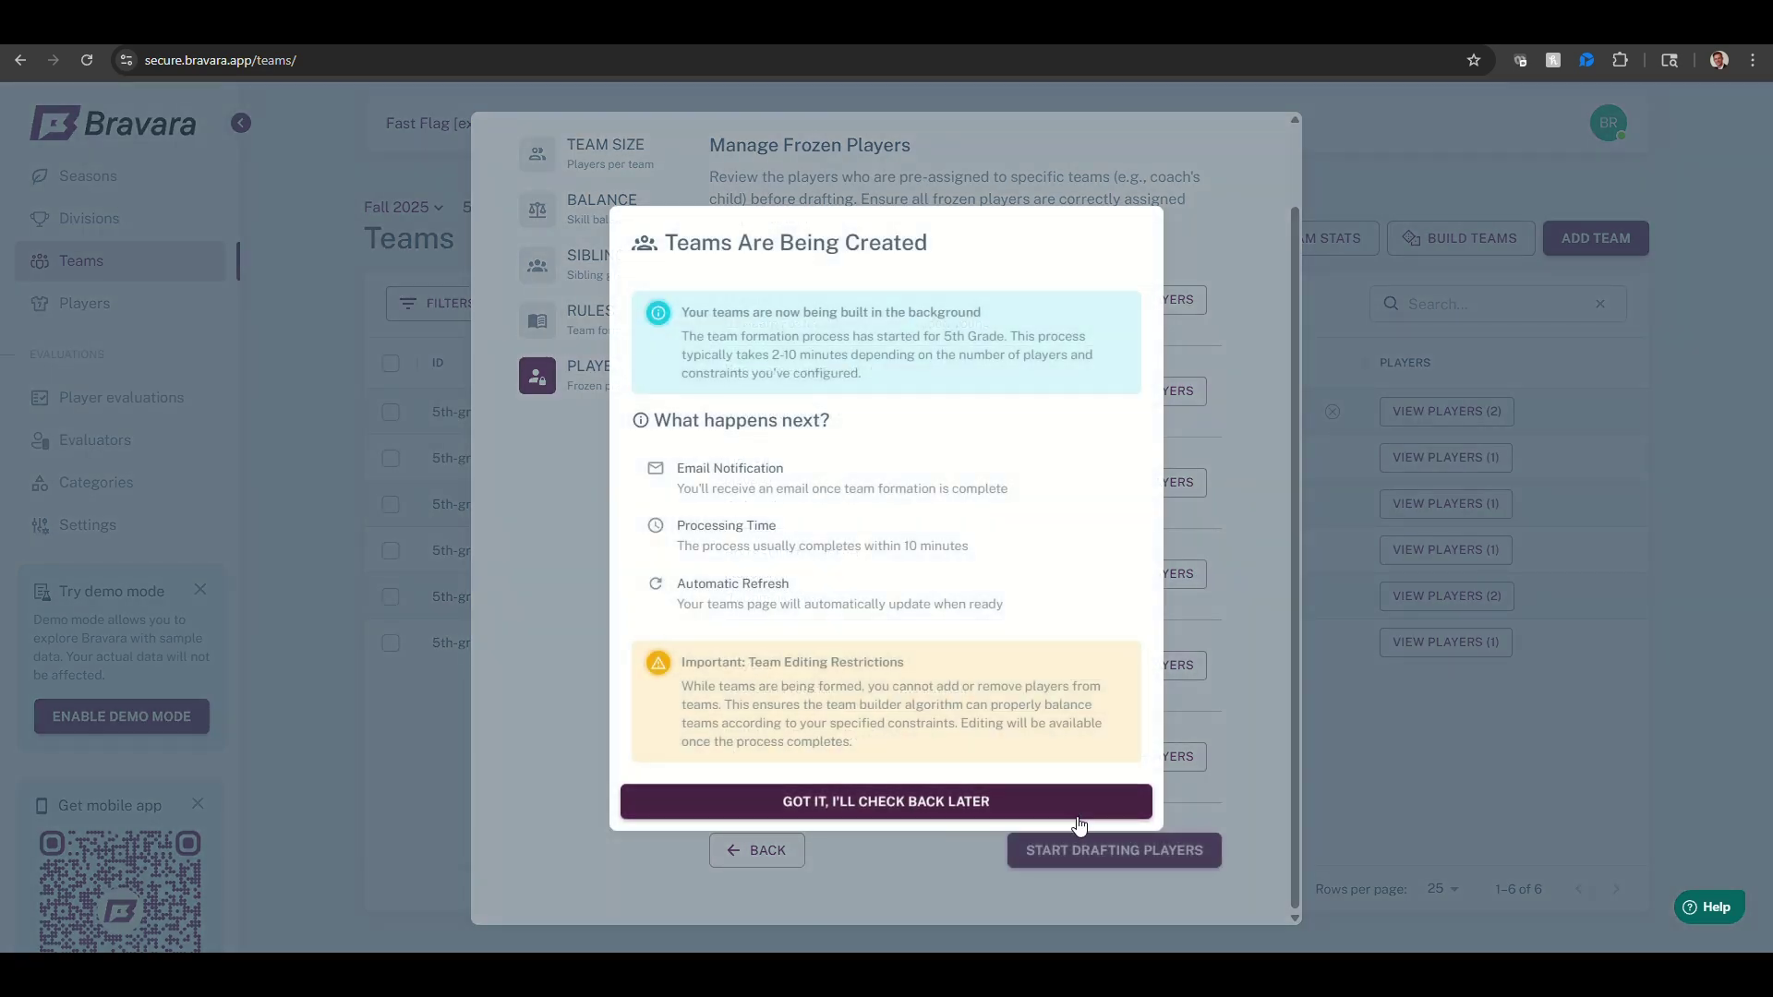
left_click(1080, 805)
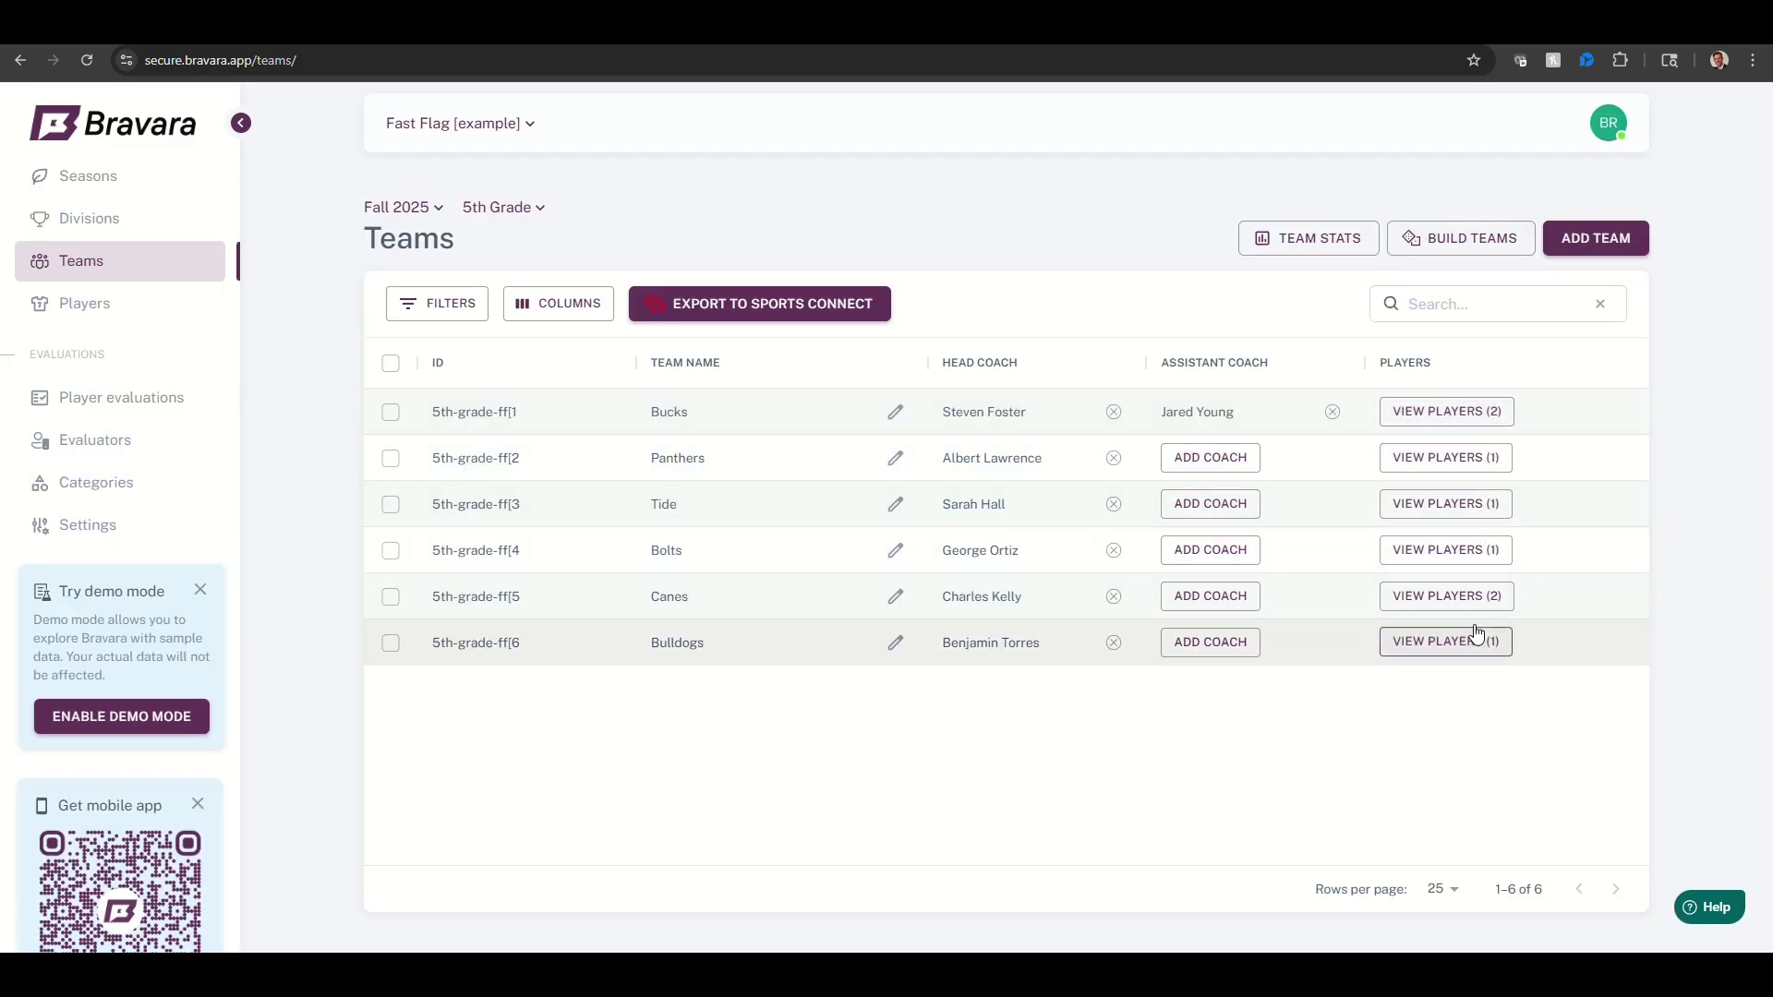
key("F5")
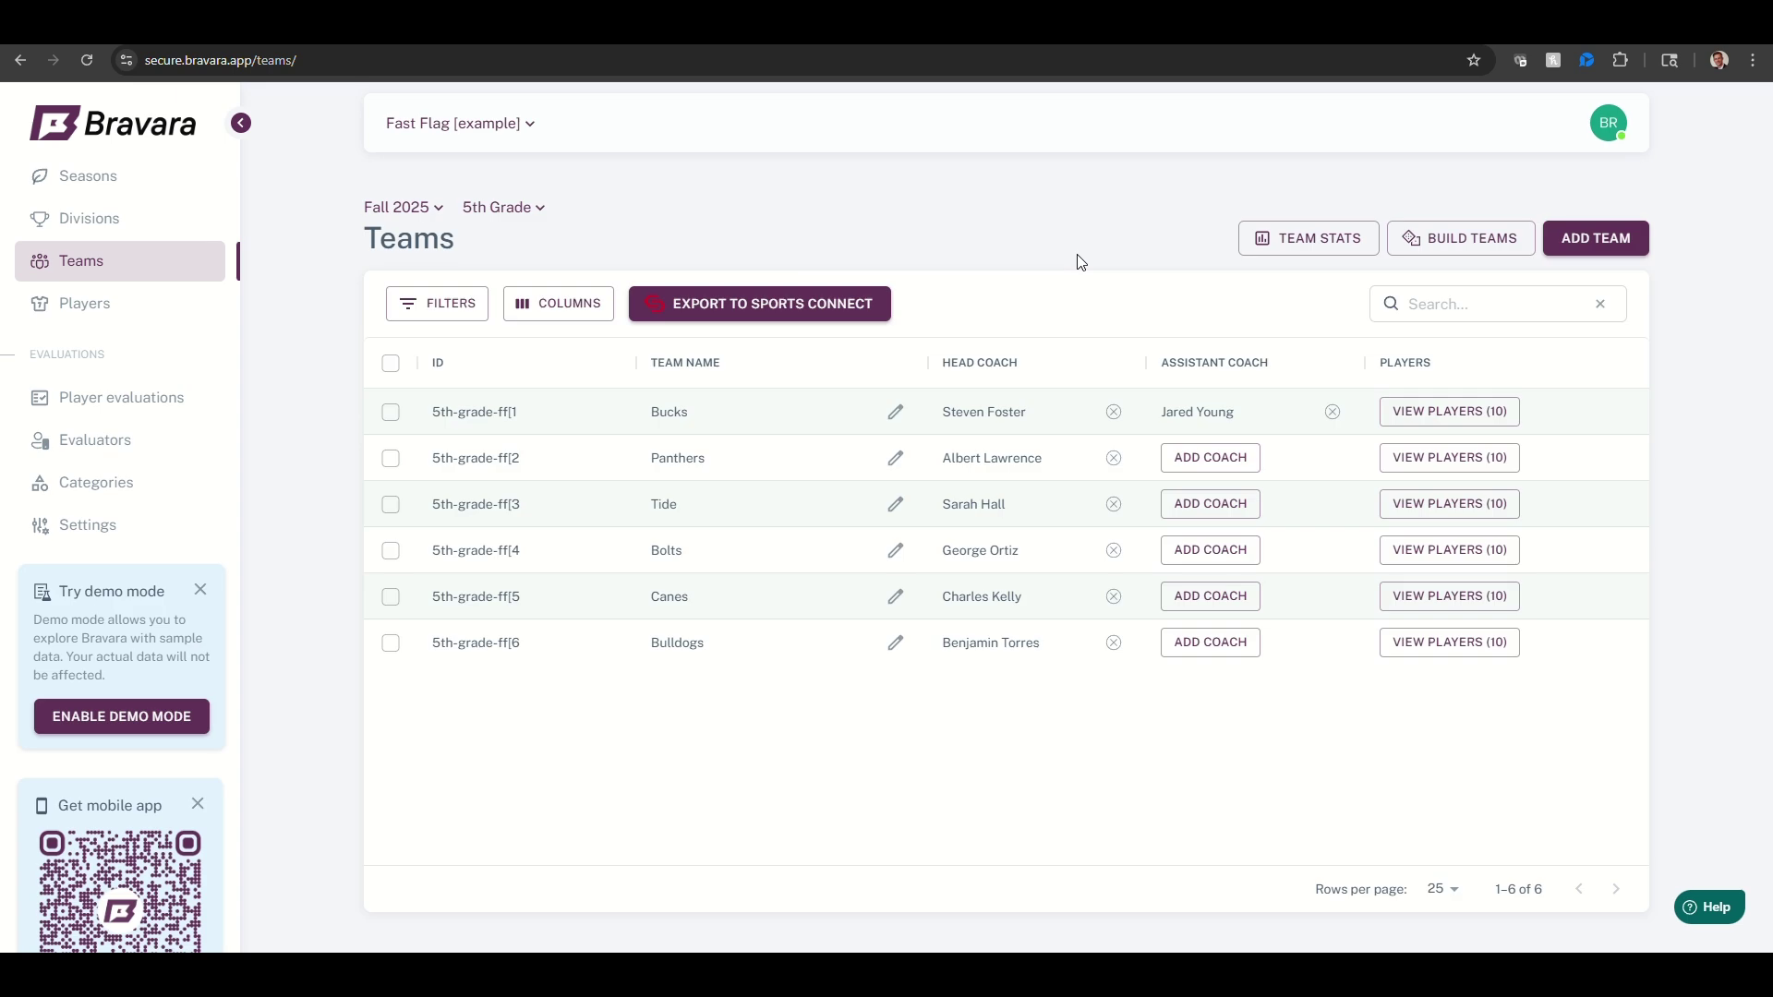
Step: Review the list of players drafted to the Bucks and close it
left_click(1462, 421)
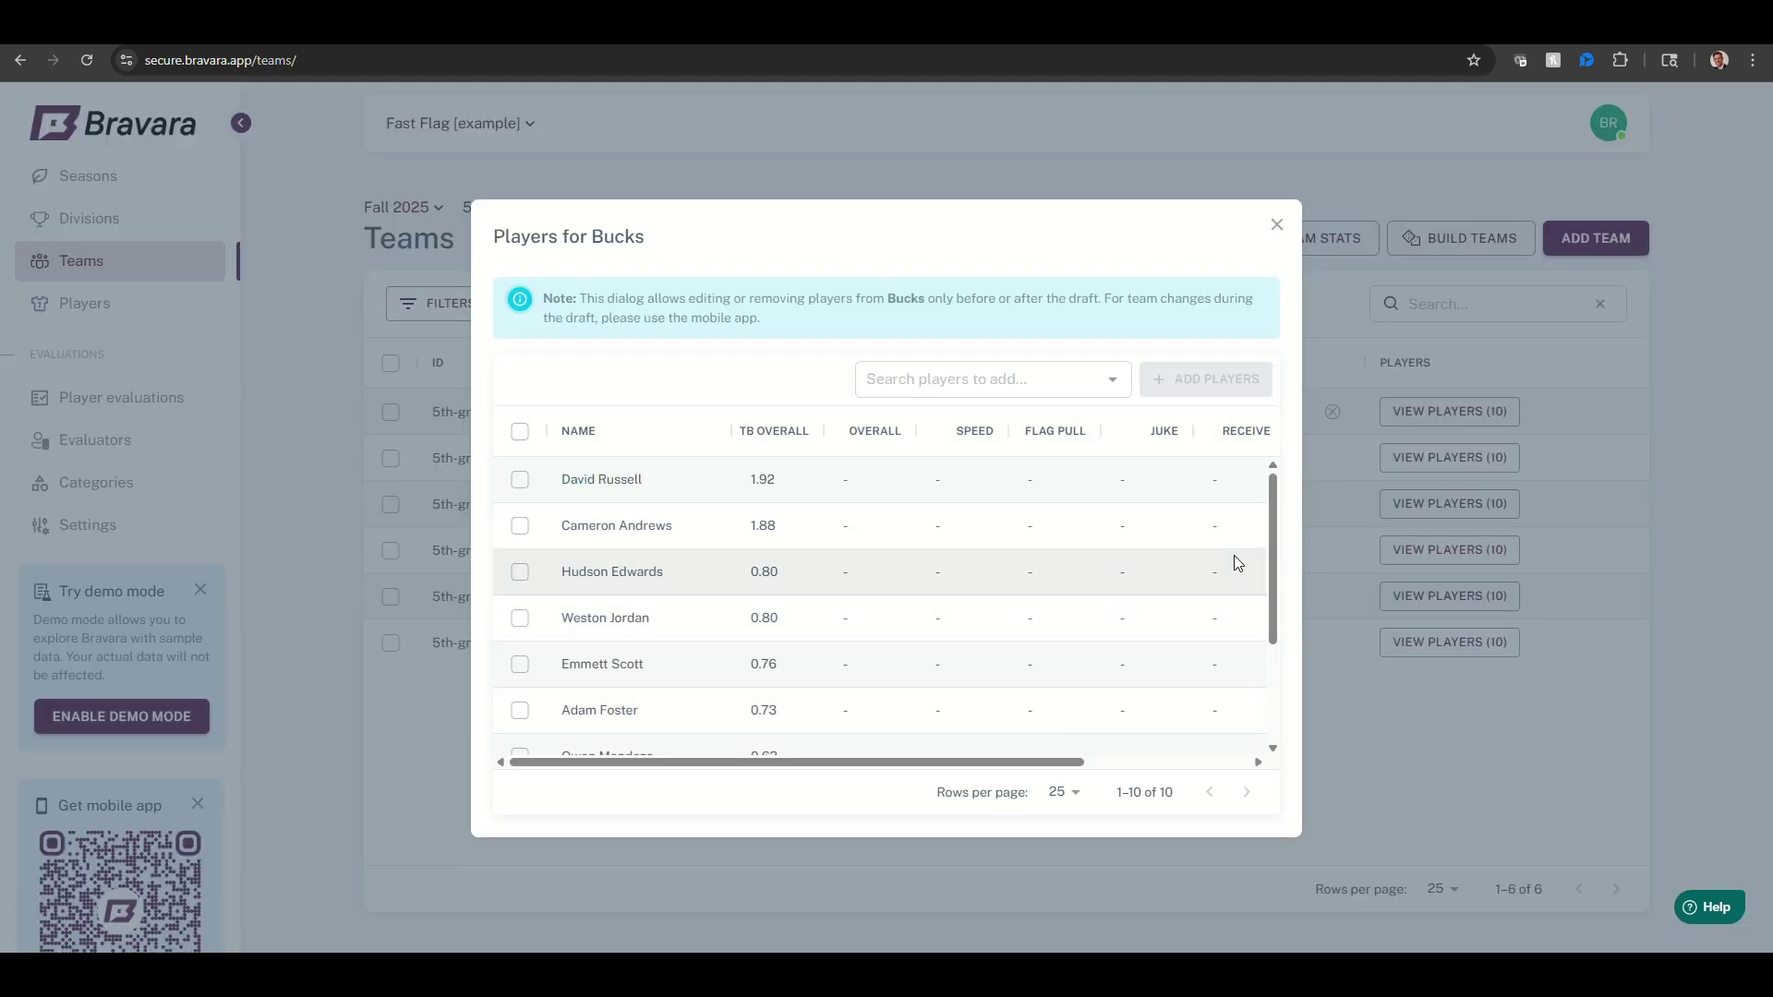
mouse_move(1272, 492)
left_mouse_down()
mouse_move(1279, 649)
mouse_move(1278, 473)
left_mouse_up()
left_click(1277, 224)
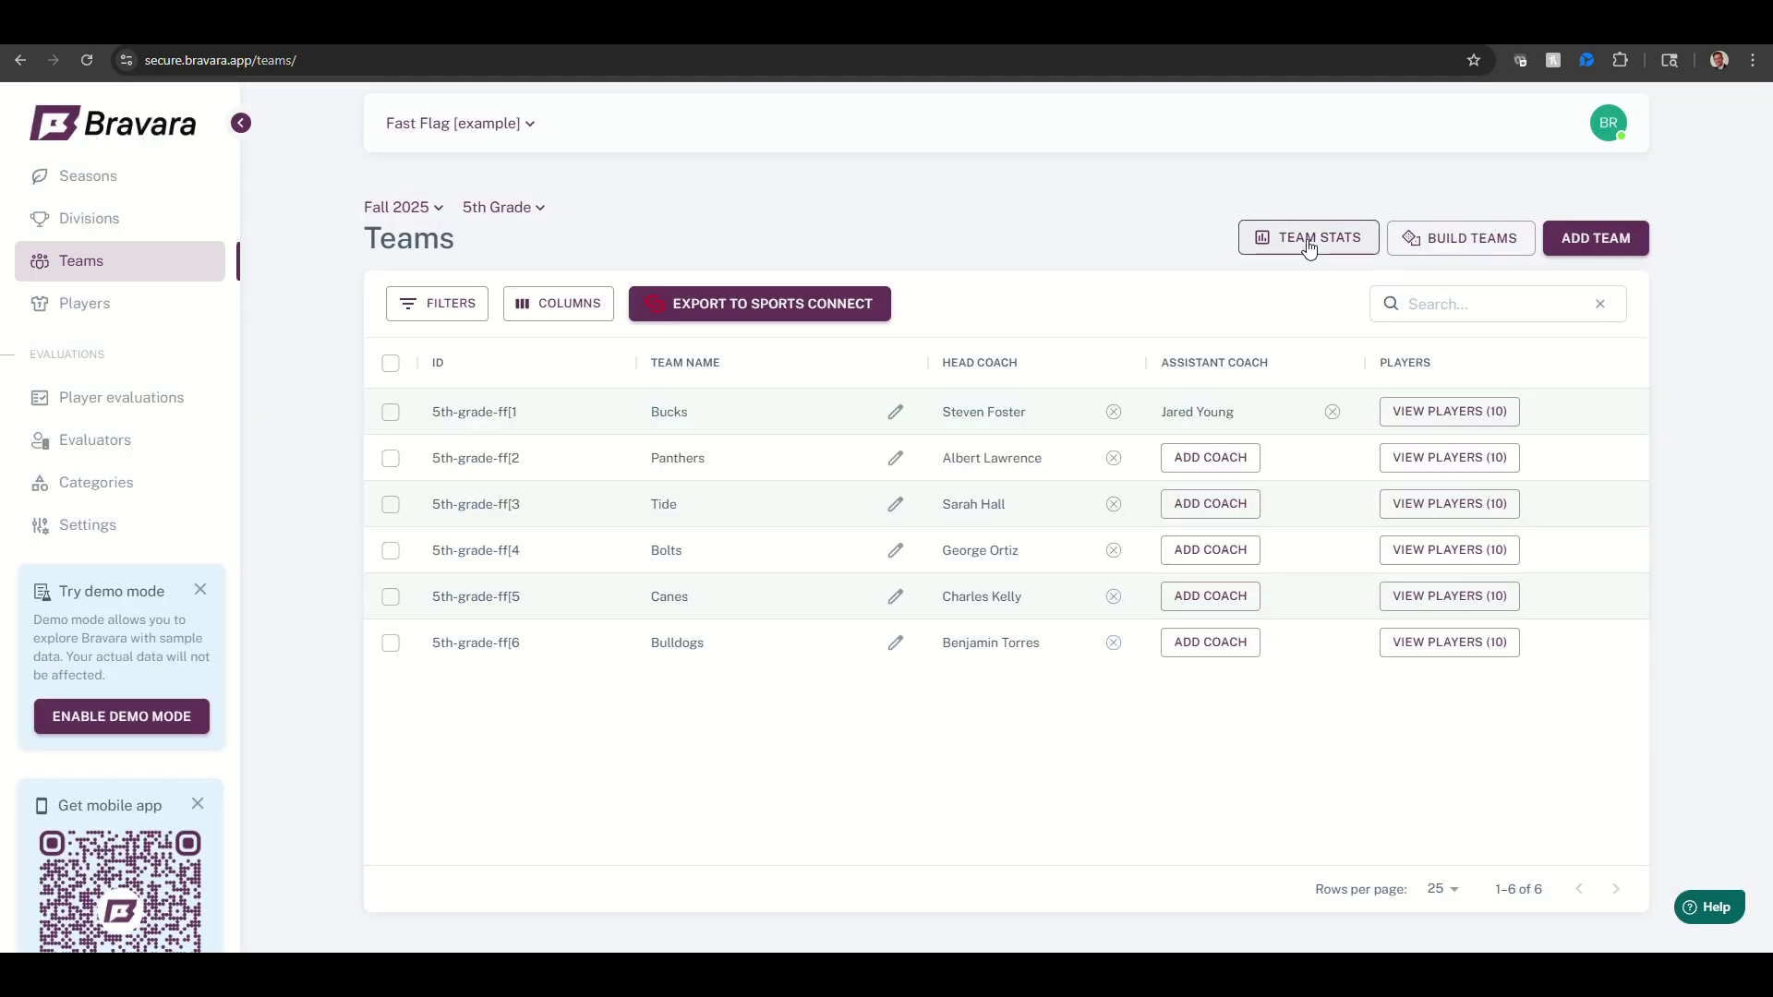
Step: Compare the teams' average overall scores, QB counts and schools in Team Stats, then close it
left_click(1310, 242)
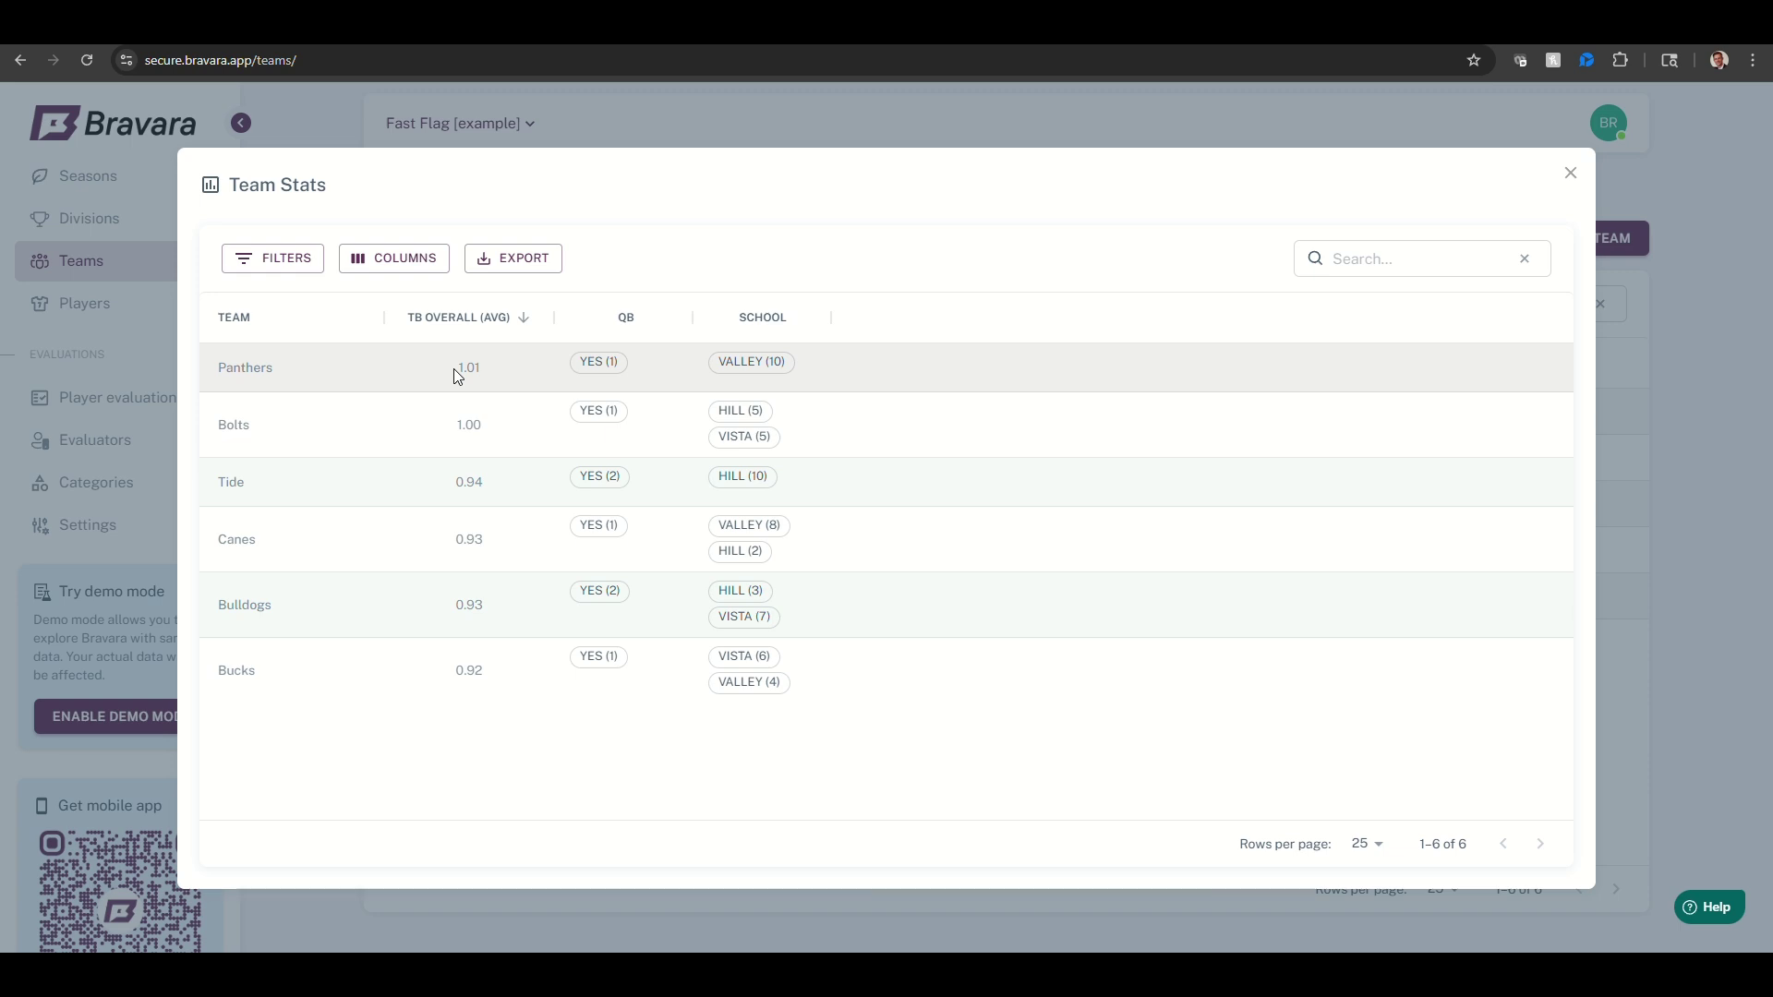
left_click_drag(453, 368, 478, 438)
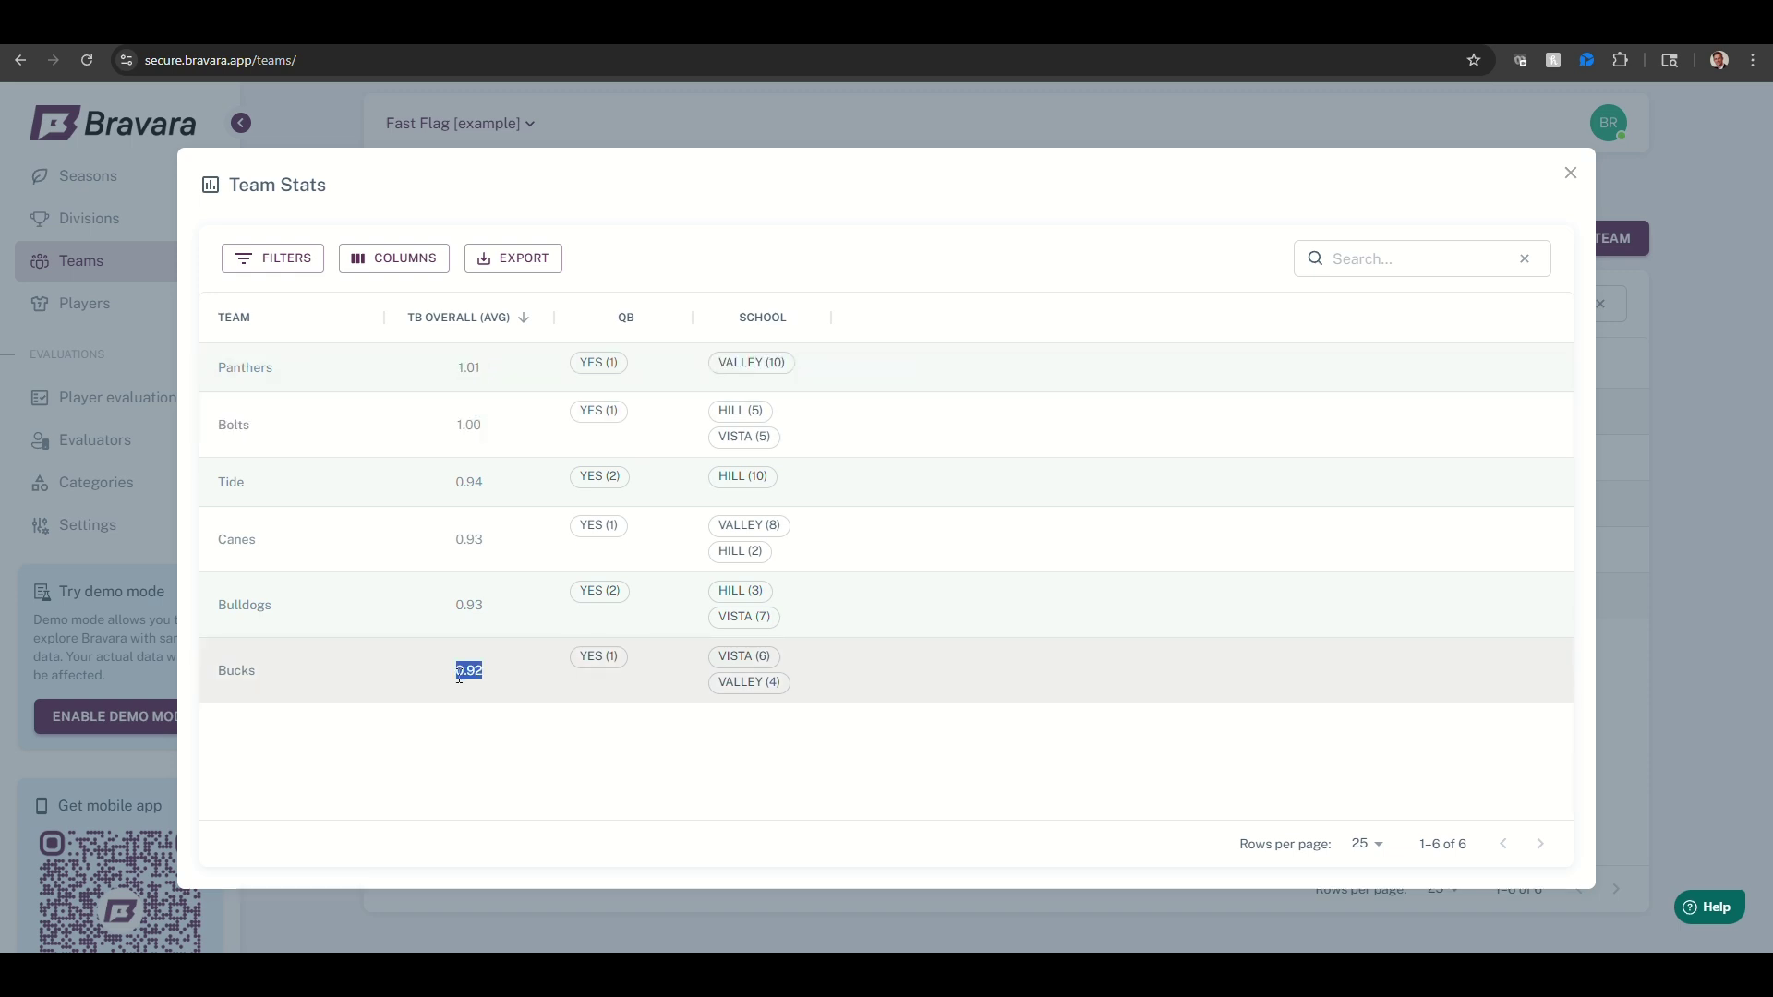
left_click(469, 671)
left_click(1570, 173)
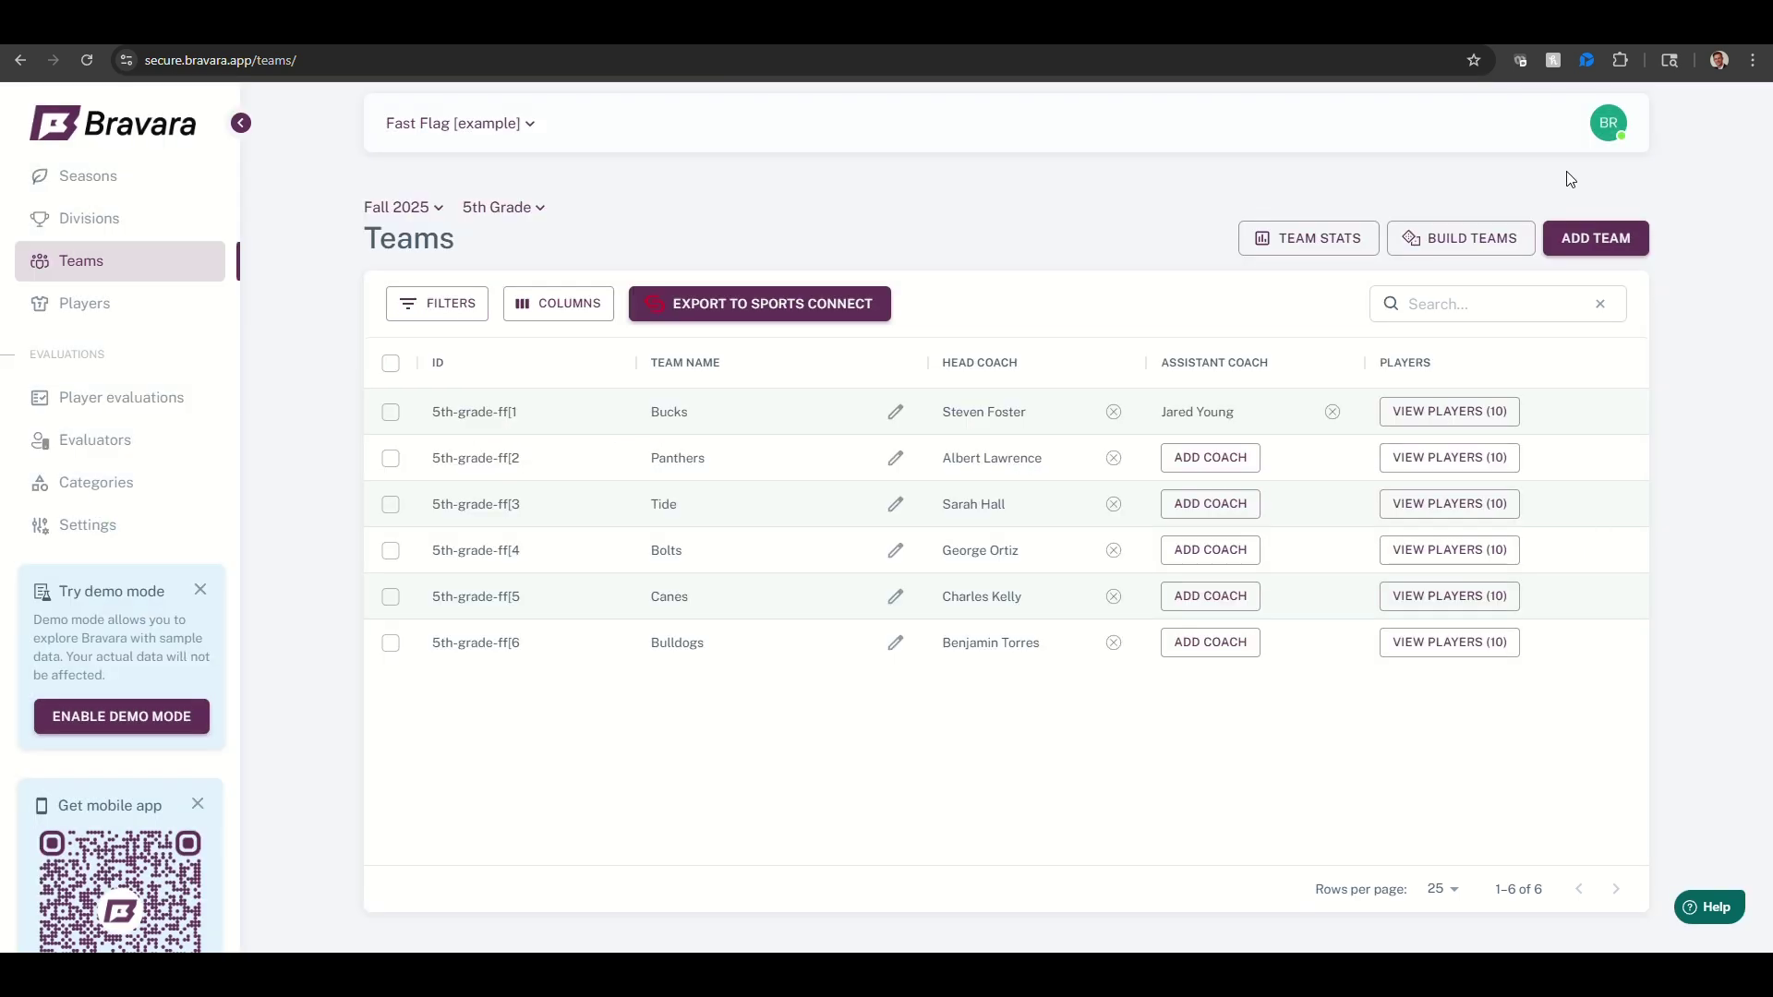
Step: Export the 5th Grade division's teams to Sports Connect
left_click(796, 297)
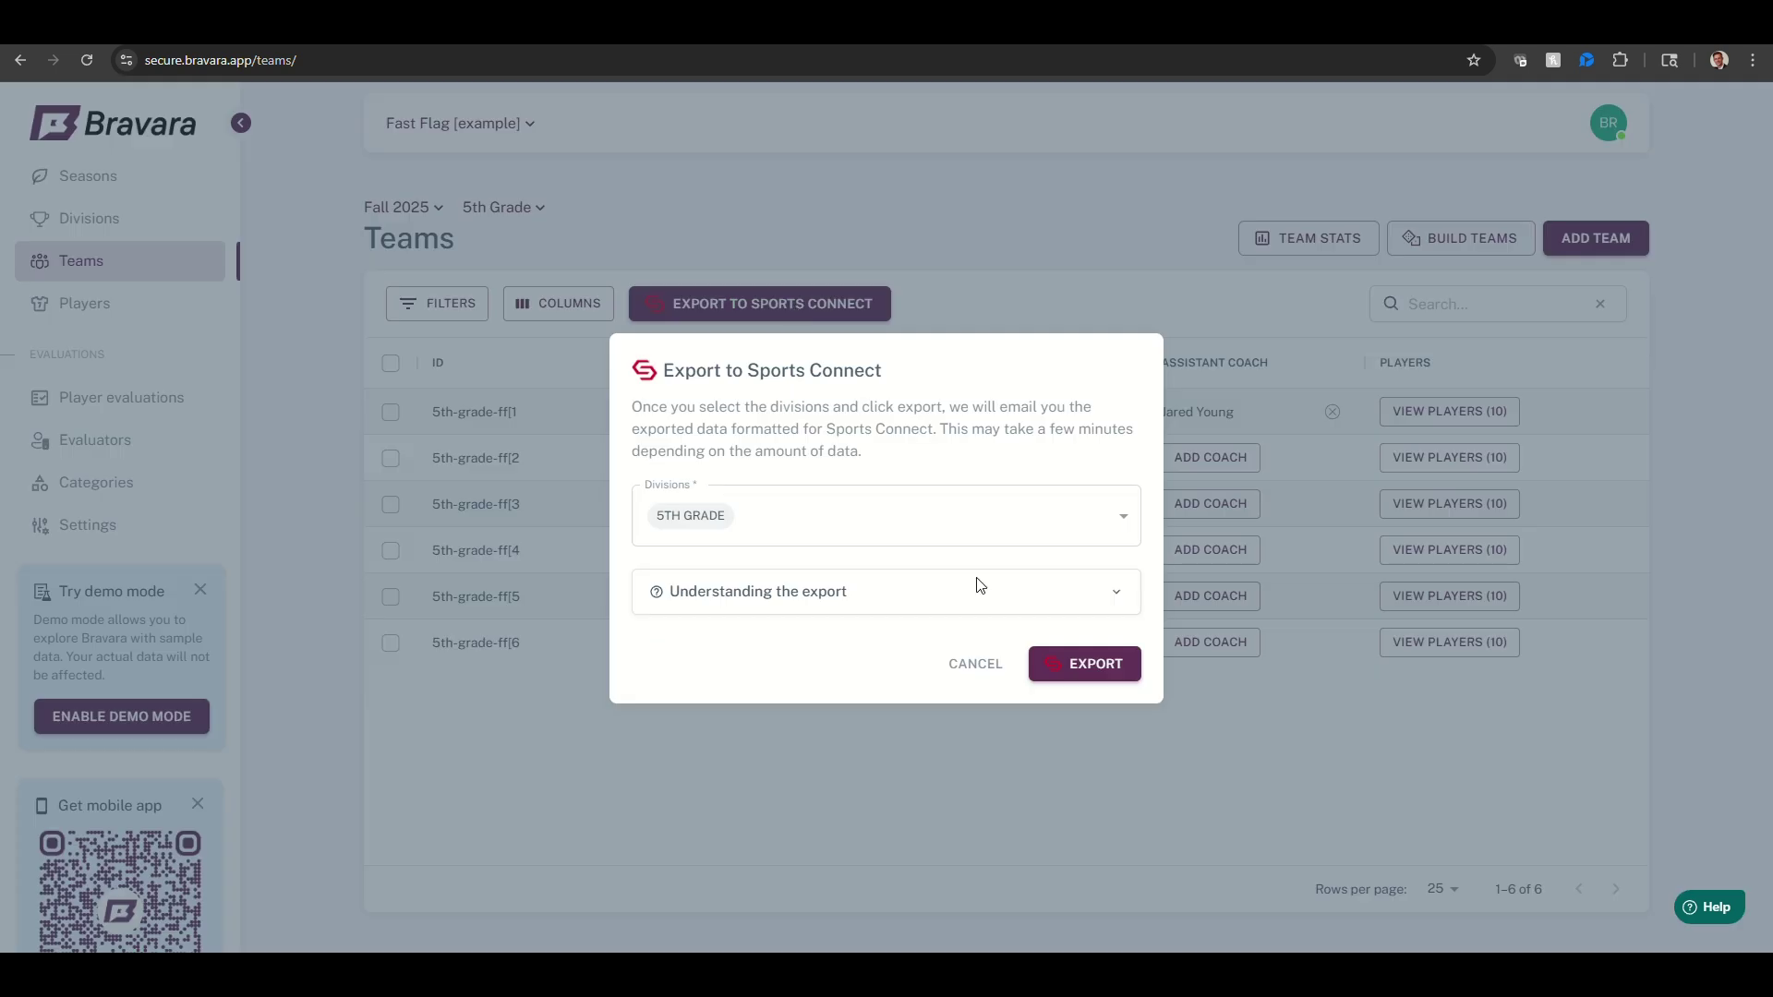
left_click(1072, 672)
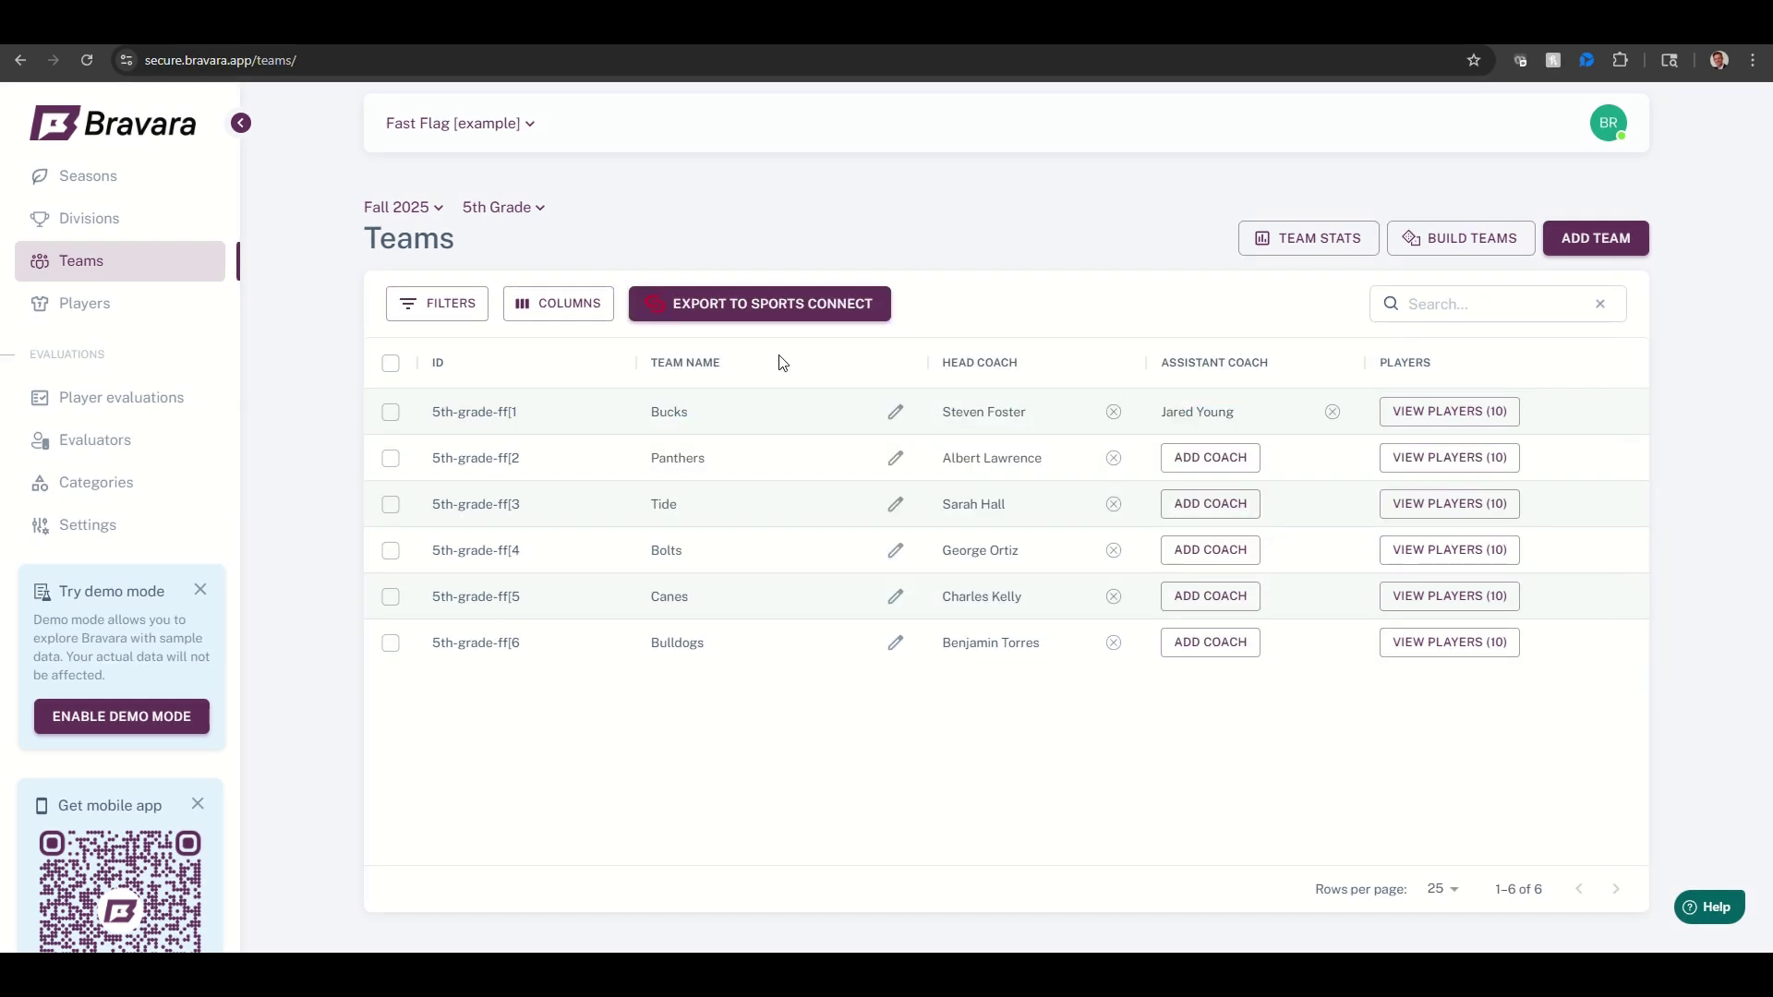
Step: Go to the Players page and export the 5th Grade player list
left_click(91, 310)
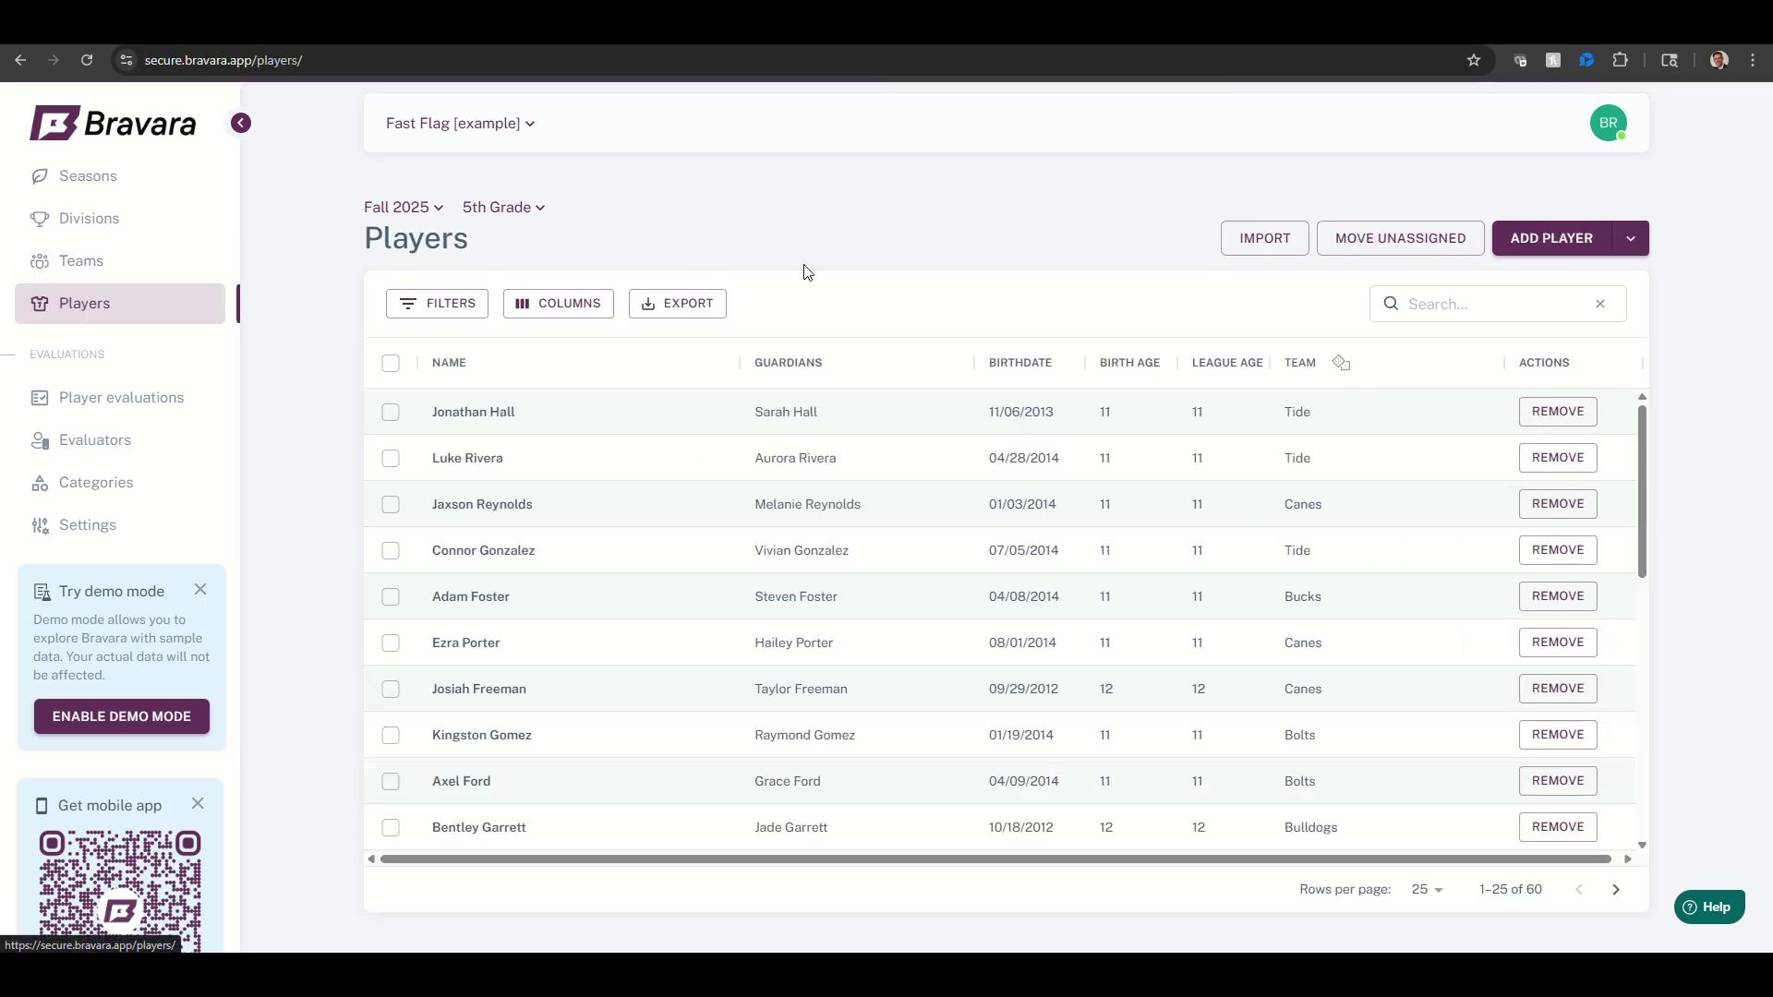
left_click(689, 304)
left_click(1113, 681)
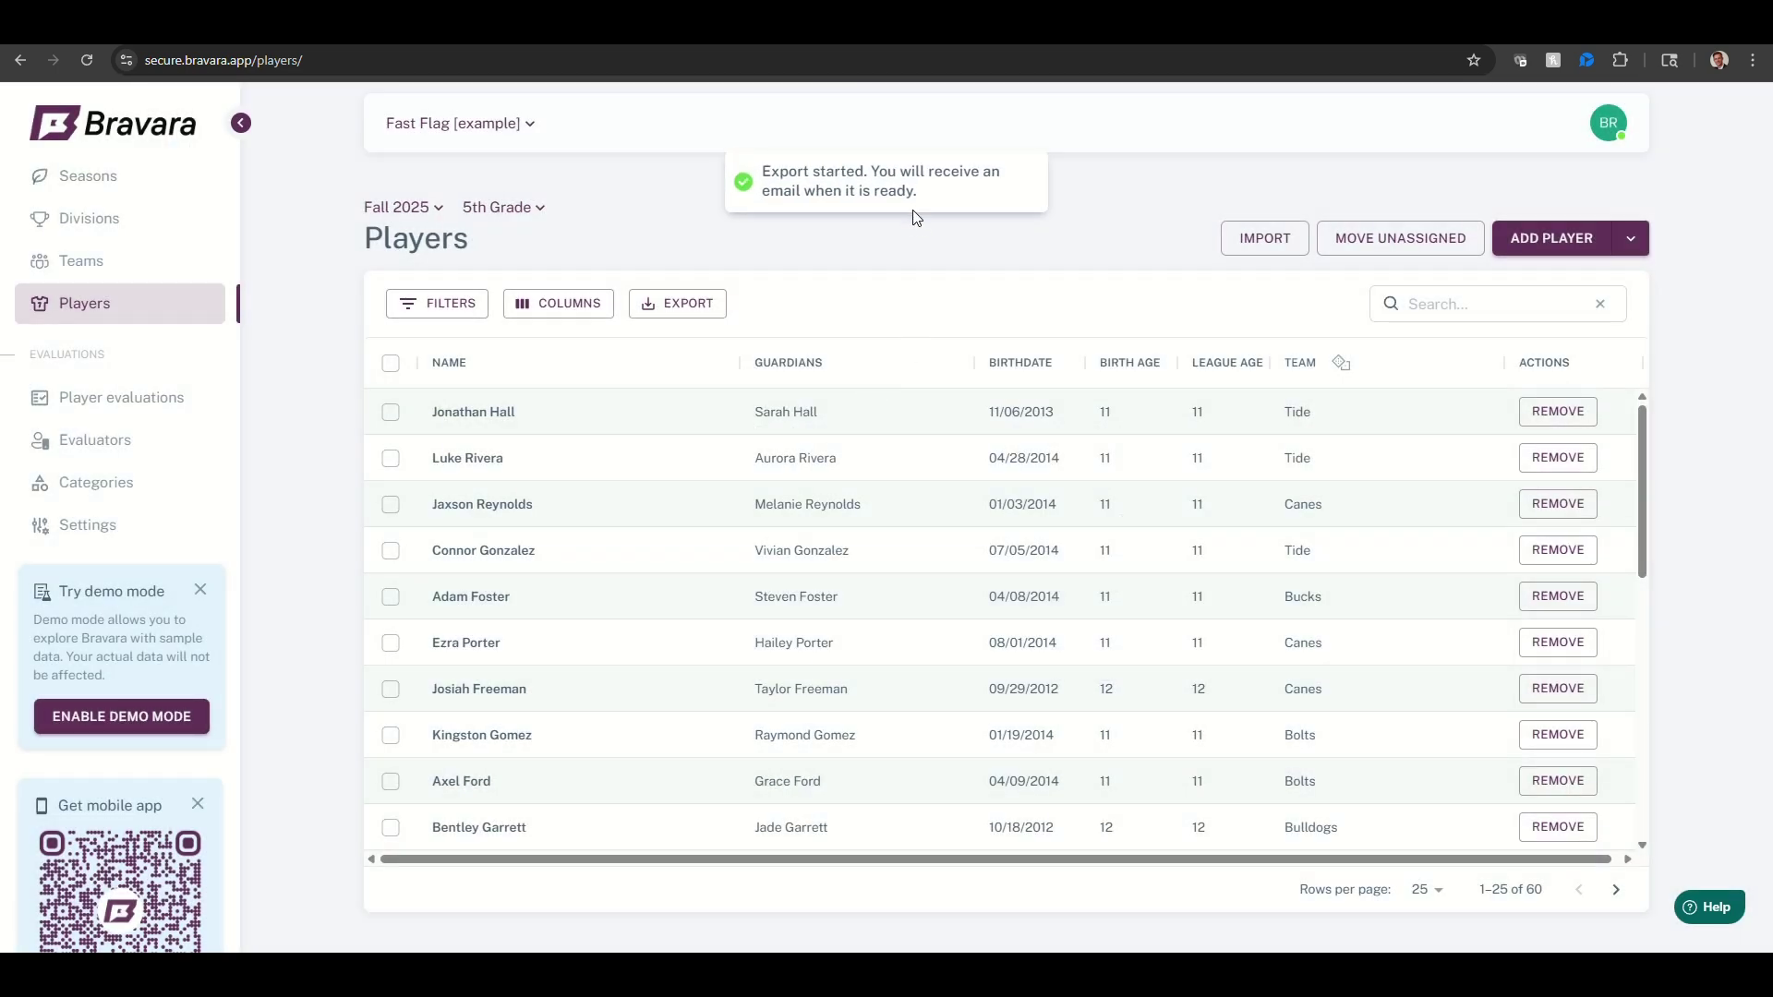
left_click_drag(926, 194, 751, 161)
left_click(624, 194)
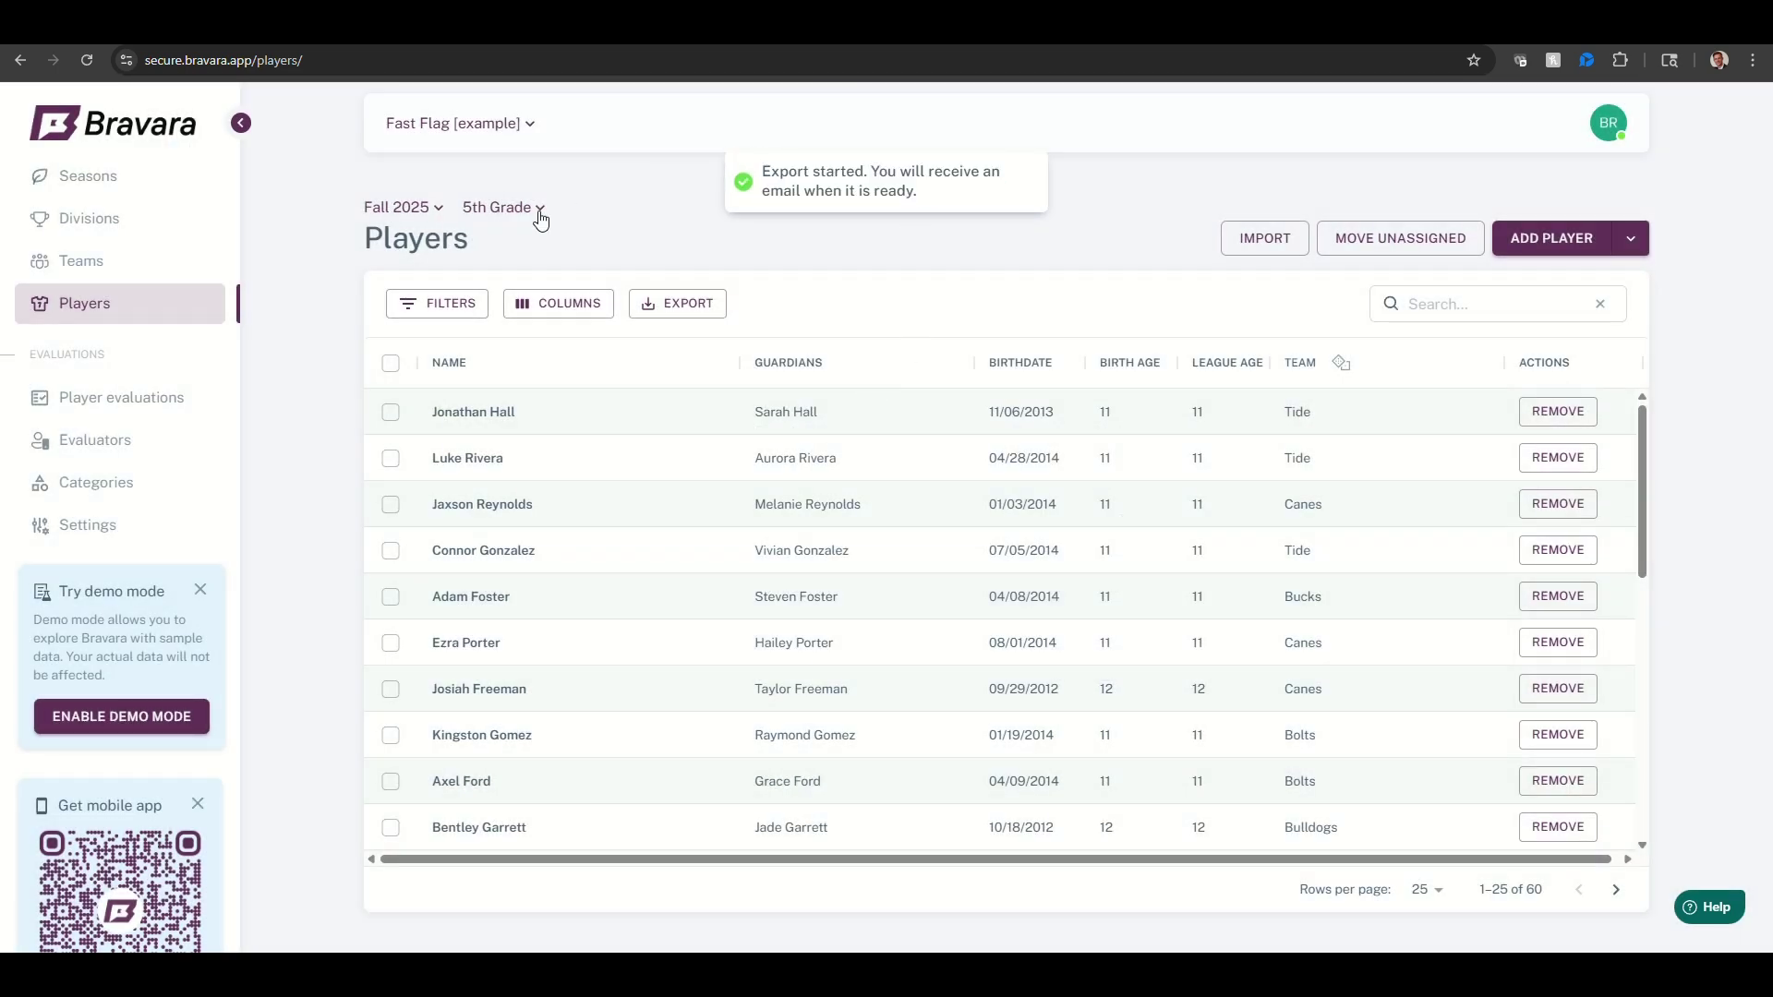